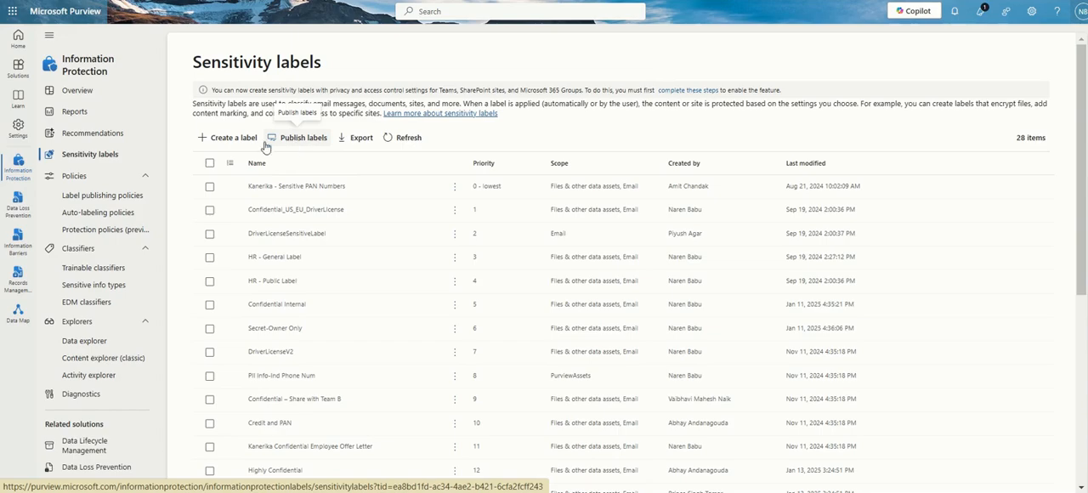
Start a new sensitivity label and name it Confidential-IT
left_click(224, 140)
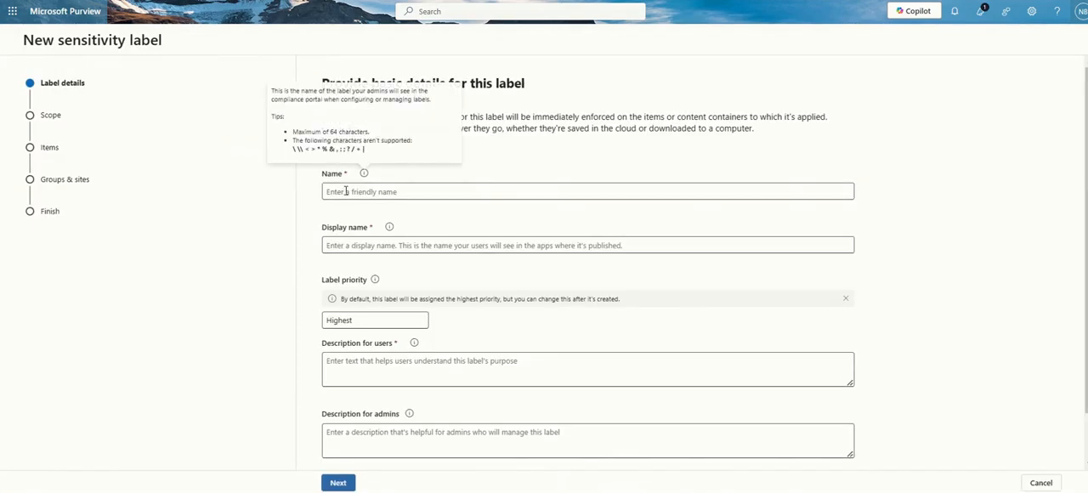
left_click(434, 185)
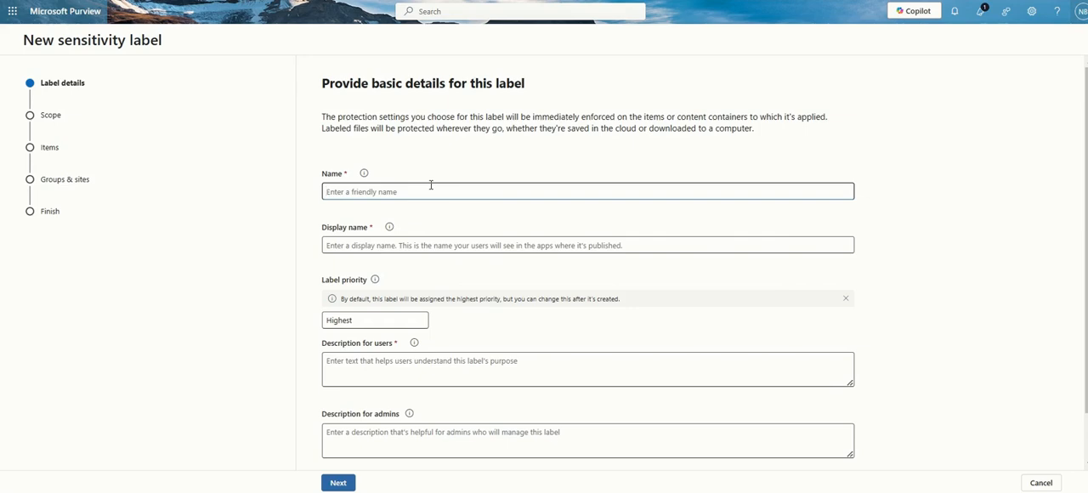
type("Confidential-IT")
Reuse the label name Confidential-IT as its display name
left_click(378, 249)
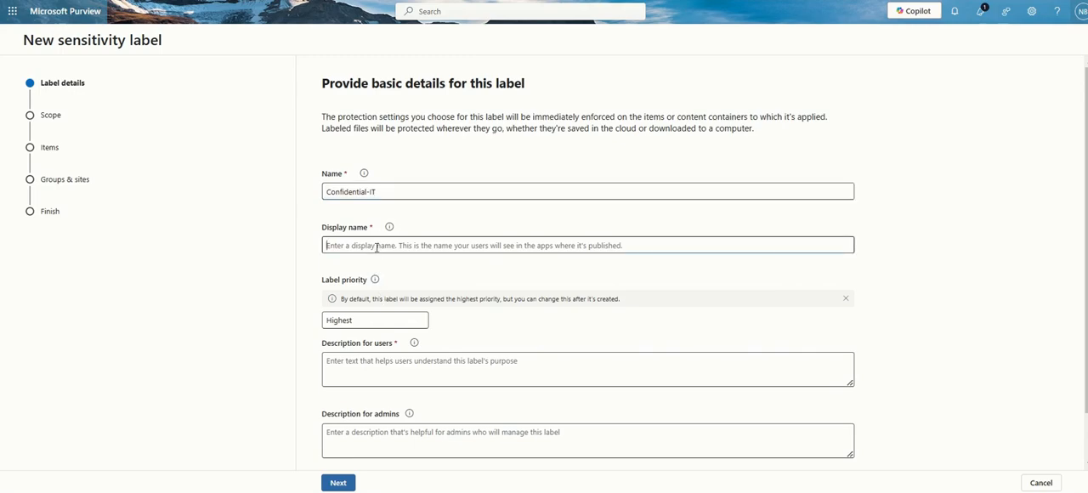
left_click_drag(383, 191, 196, 192)
key("ctrl+c")
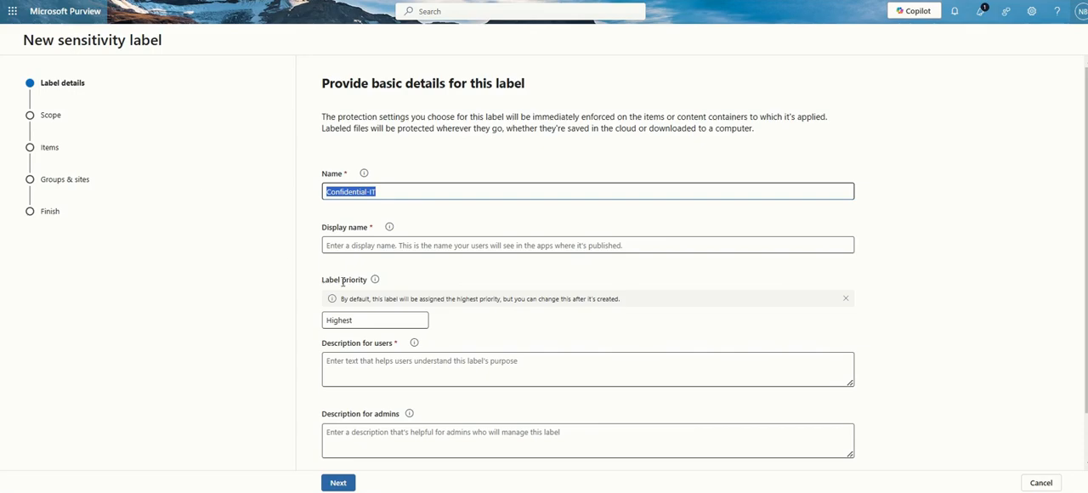
left_click(404, 244)
key("ctrl+v")
left_click(395, 322)
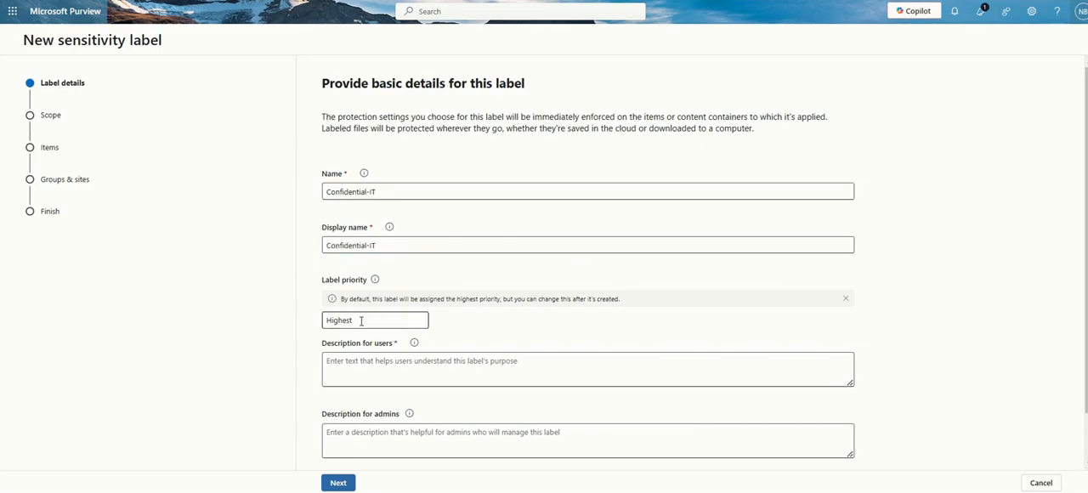
Enter the description for users: "This label is to ensure confidential information is labelled appropriately."
left_click(358, 375)
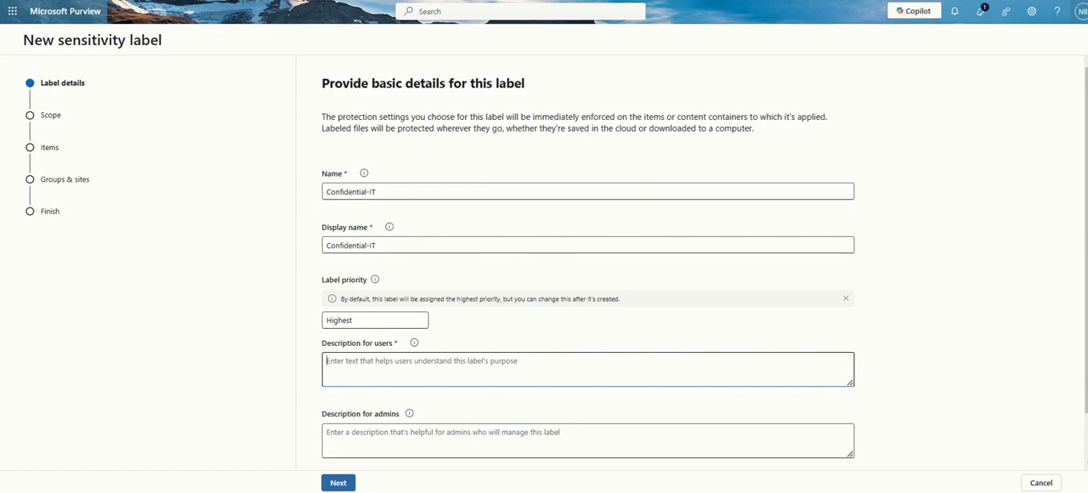
type("This label")
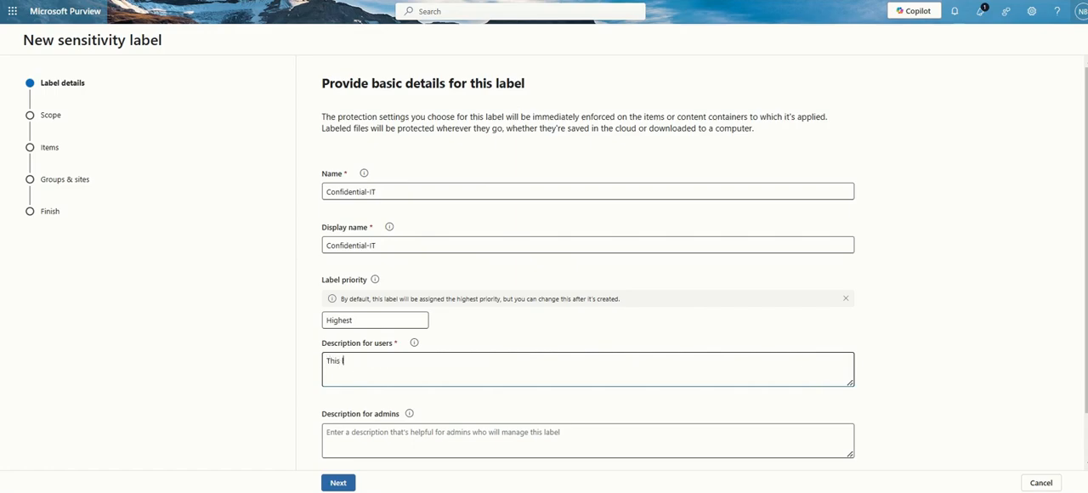
type(" si for")
key("BackSpace")
key("BackSpace")
key("BackSpace")
key("BackSpace")
key("BackSpace")
type("is to ensure confidentail")
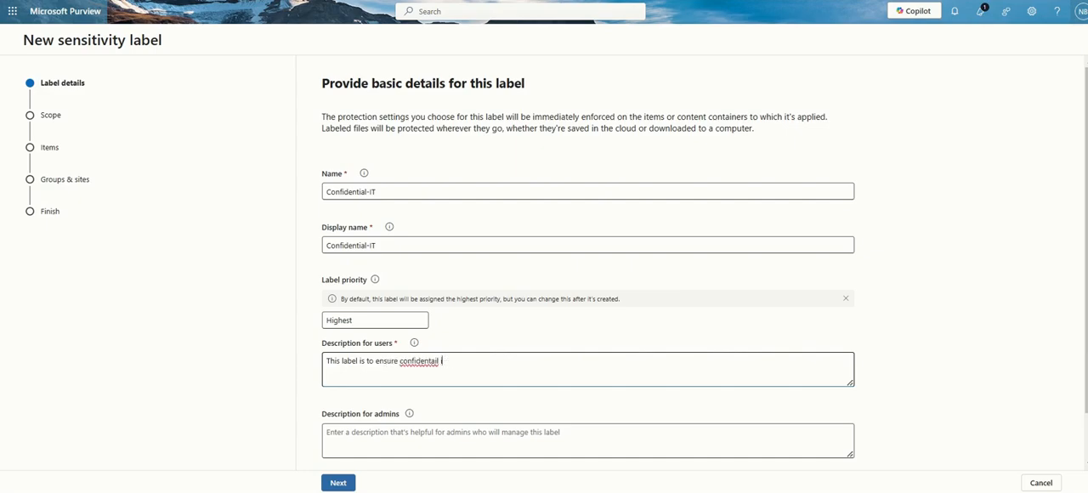
key("BackSpace")
key("BackSpace")
type("ial informaito")
key("BackSpace")
key("BackSpace")
type("ion is labelled appropriately.")
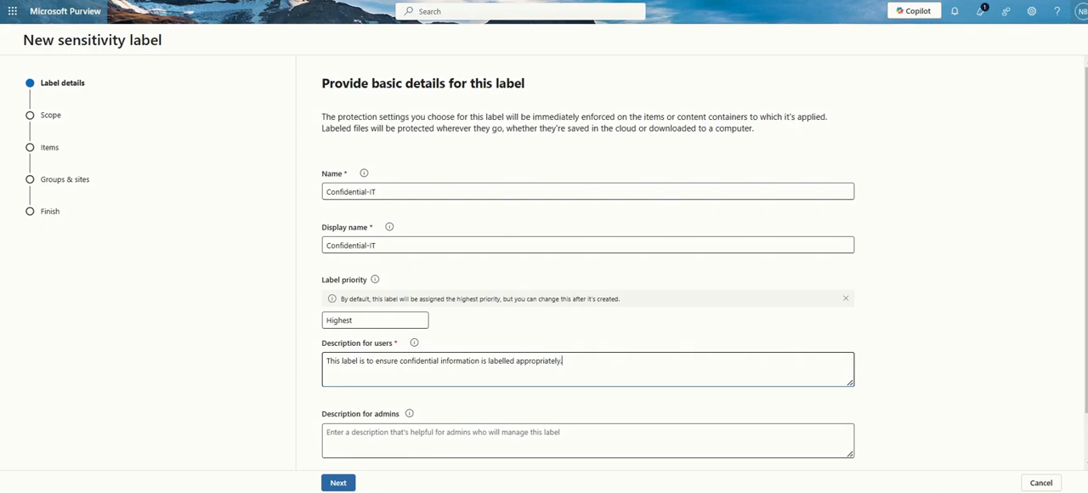
Copy the description for users into the description for admins
left_click(407, 415)
left_click(400, 432)
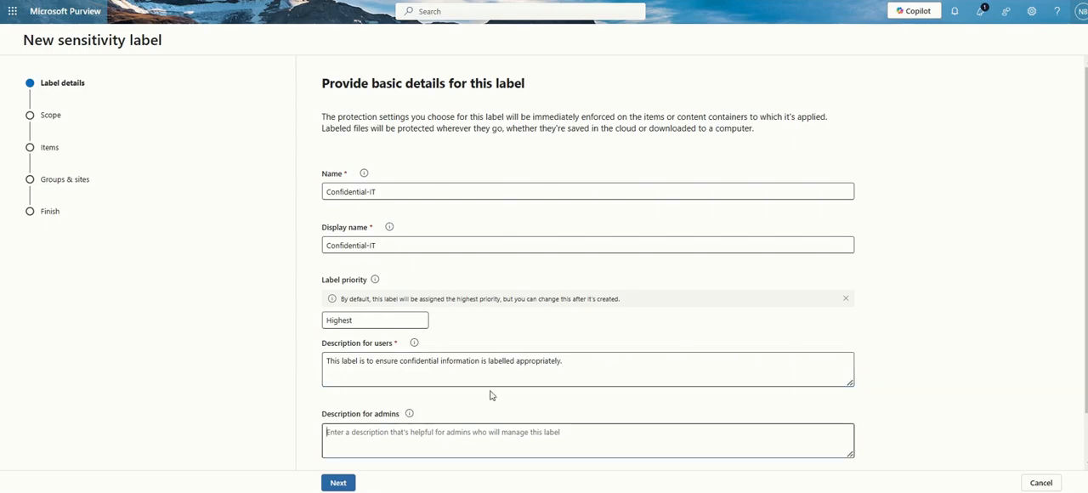
left_click_drag(600, 362, 2, 355)
key("ctrl+c")
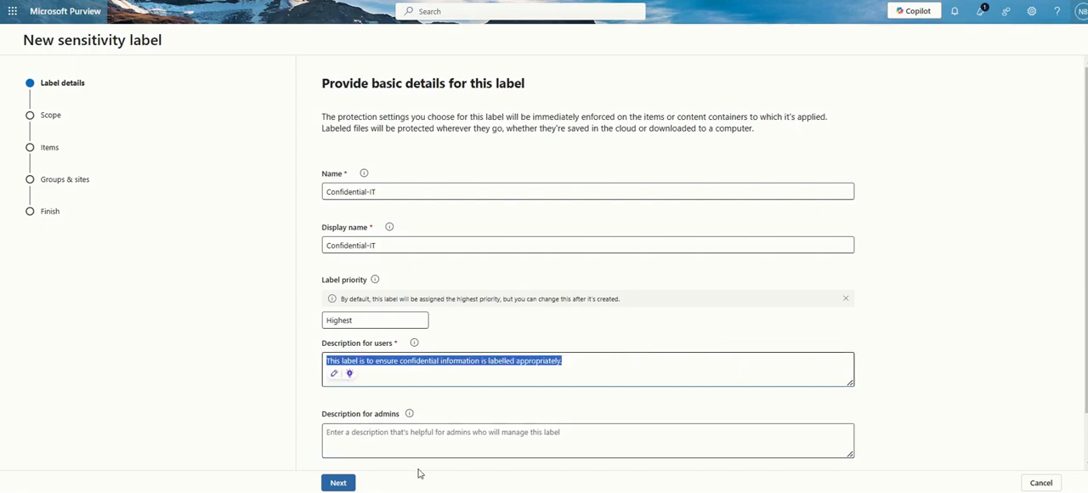
left_click(450, 433)
key("ctrl+v")
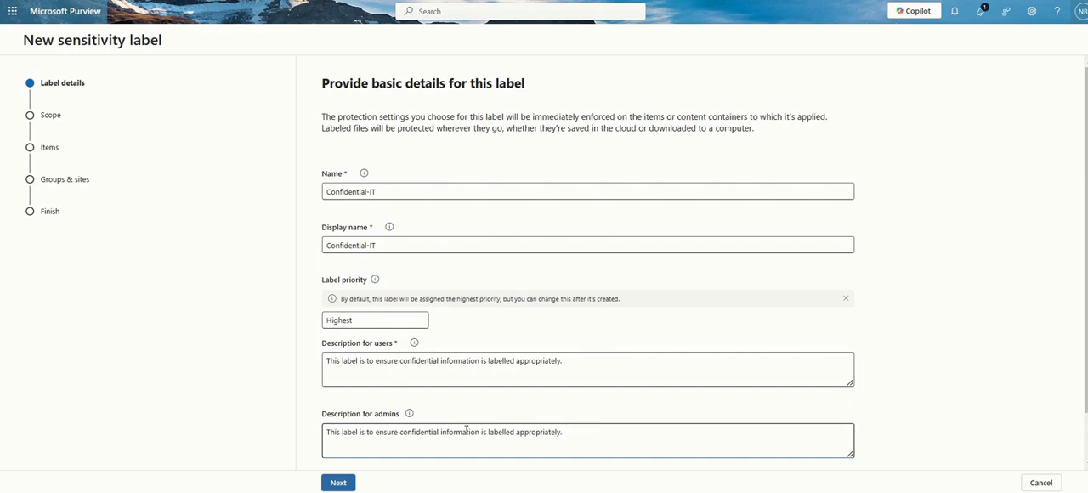
Add separate lines "Version control:", "Created Date:" and "Purpose:" below the sentence in the description for admins
key("Return")
type("Version control:")
key("Return")
type("Date o")
key("BackSpace")
key("BackSpace")
key("BackSpace")
key("BackSpace")
key("BackSpace")
key("BackSpace")
type("Created Date:")
key("Return")
type("Purpose:")
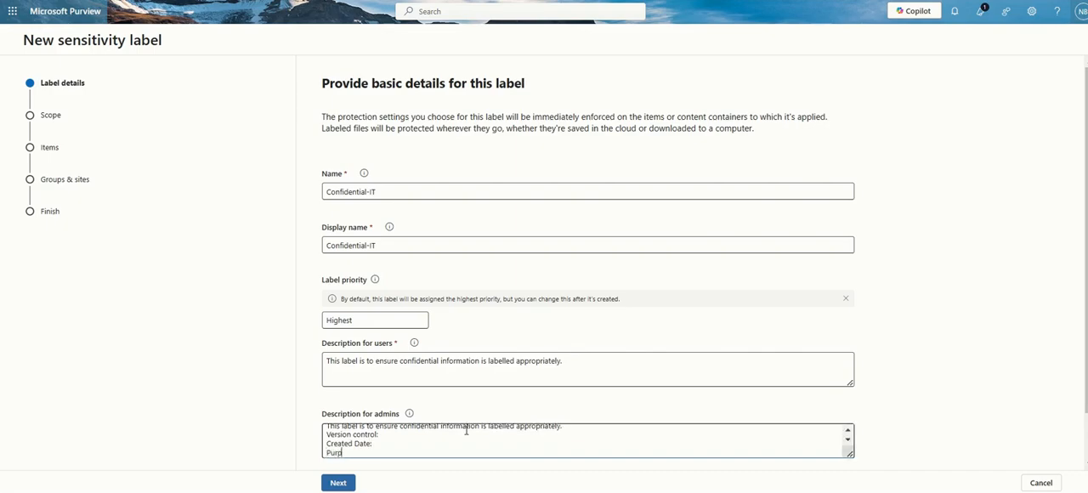
key("Return")
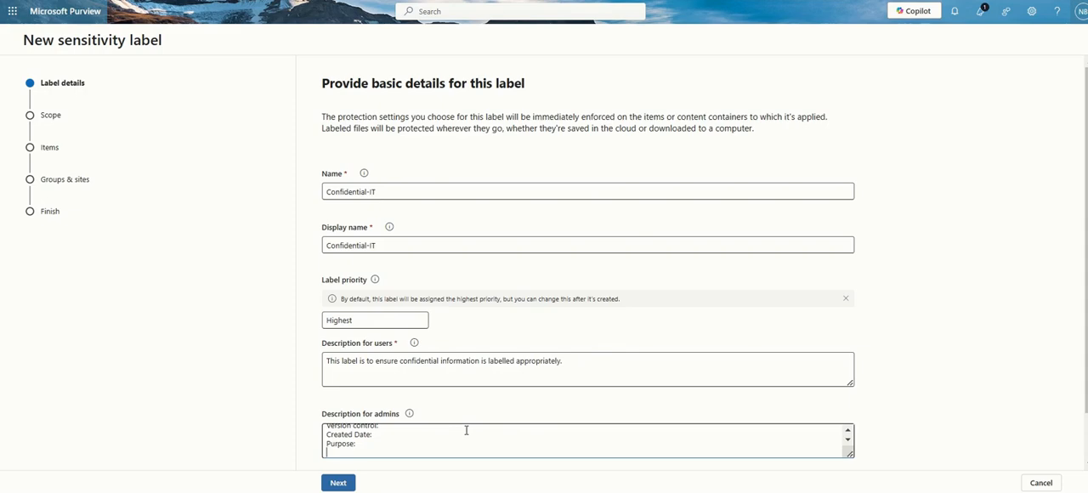
Add an "Author/ Creator:" line and a dashed separator line at the end of the description for admins
type("Author/ Creator:")
key("Return")
type("--------------------------------------------------------")
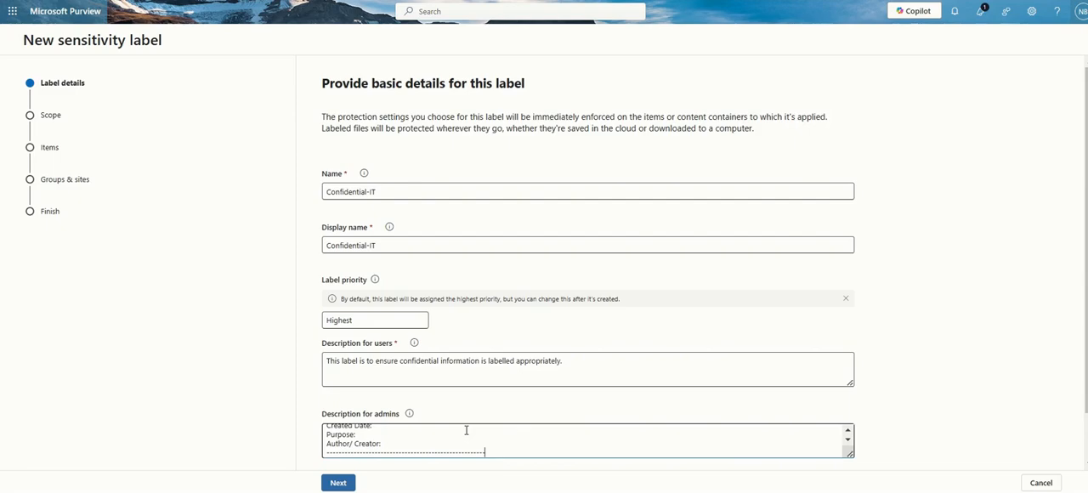
key("Return")
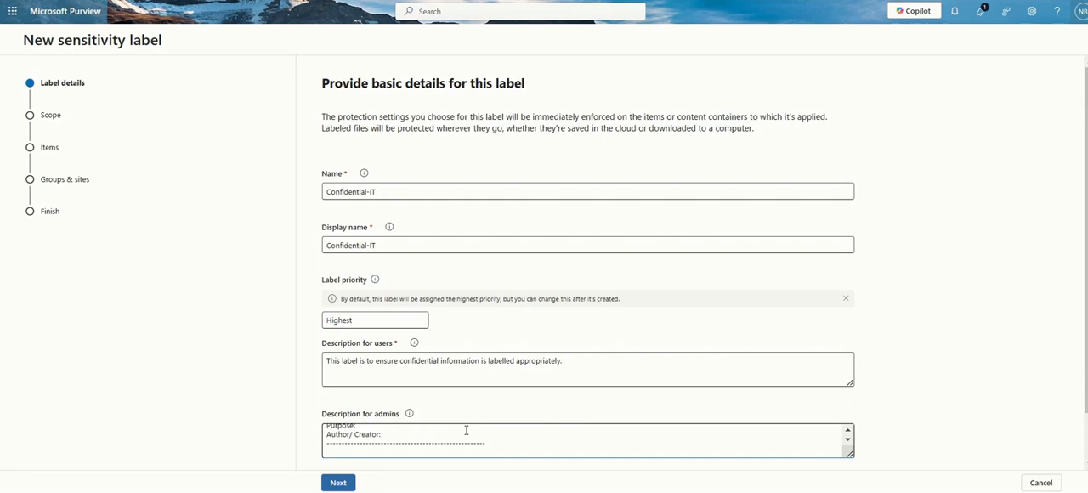
Review the full description for admins and continue to the label's scope settings
scroll(501, 436, "up", 3)
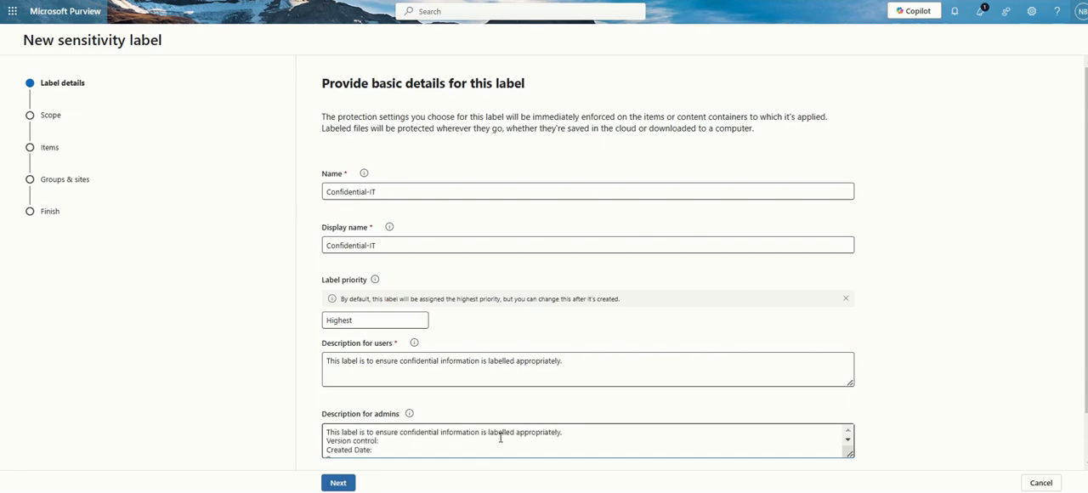
scroll(501, 437, "down", 2)
scroll(501, 436, "up", 2)
scroll(501, 436, "down", 3)
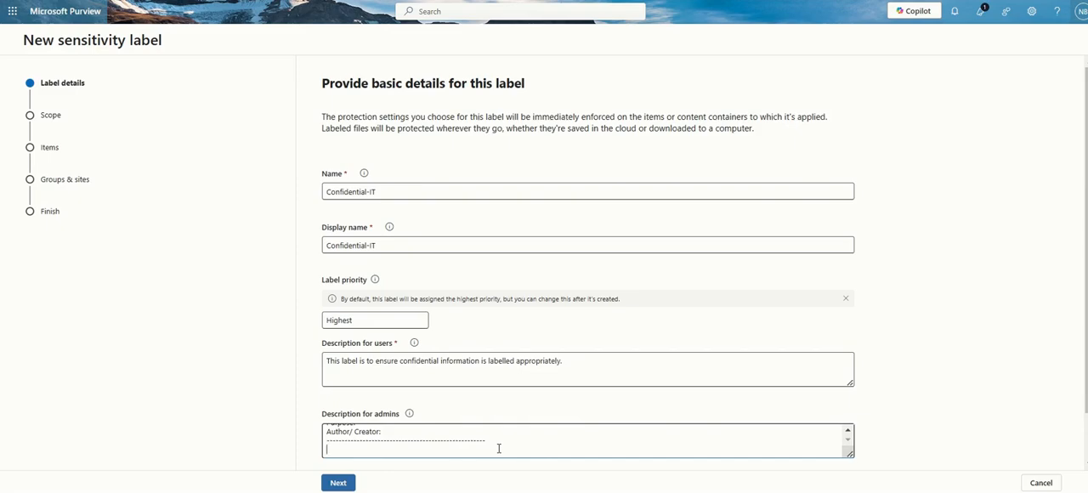
scroll(499, 448, "up", 3)
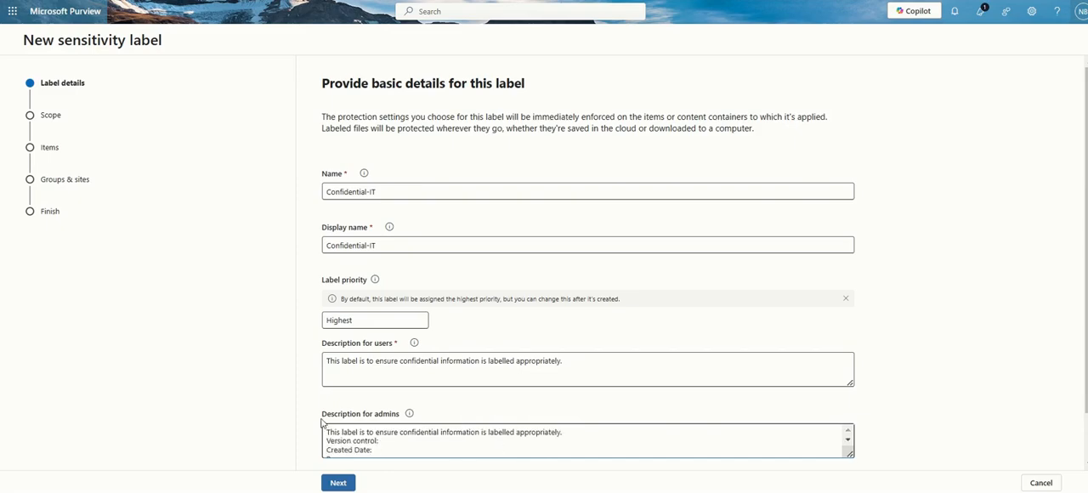
left_click_drag(322, 414, 412, 415)
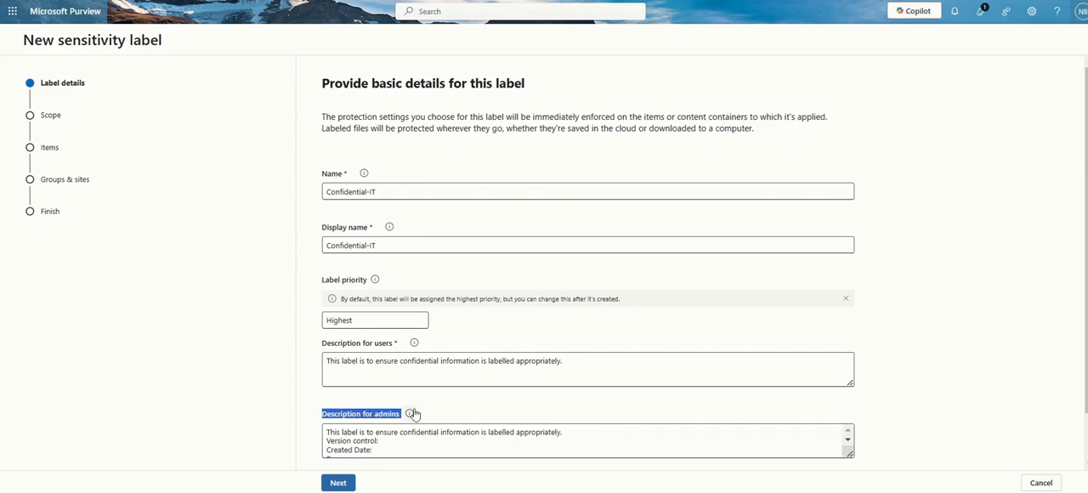
left_click(337, 483)
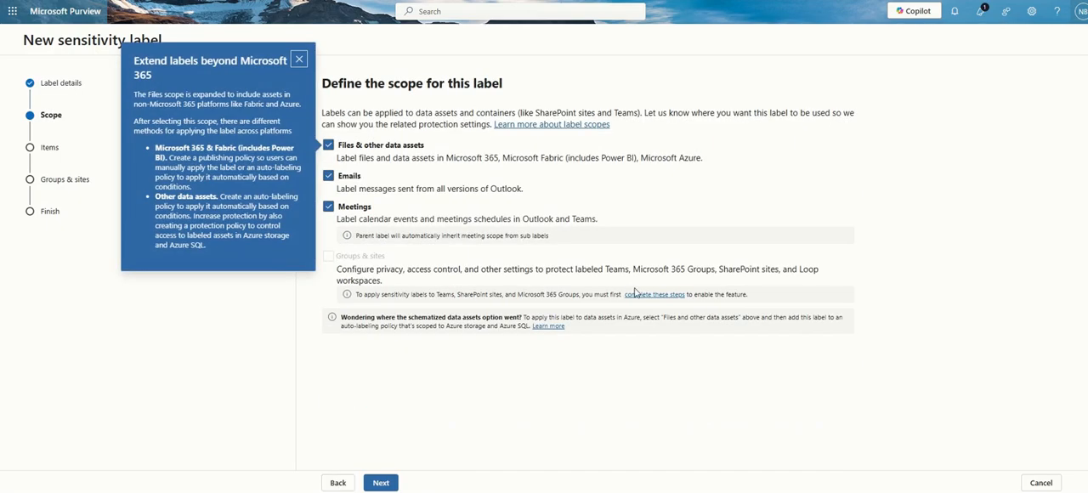
Dismiss the tip about extending labels and try to remove Files & other data assets from the label's scope
left_click(303, 53)
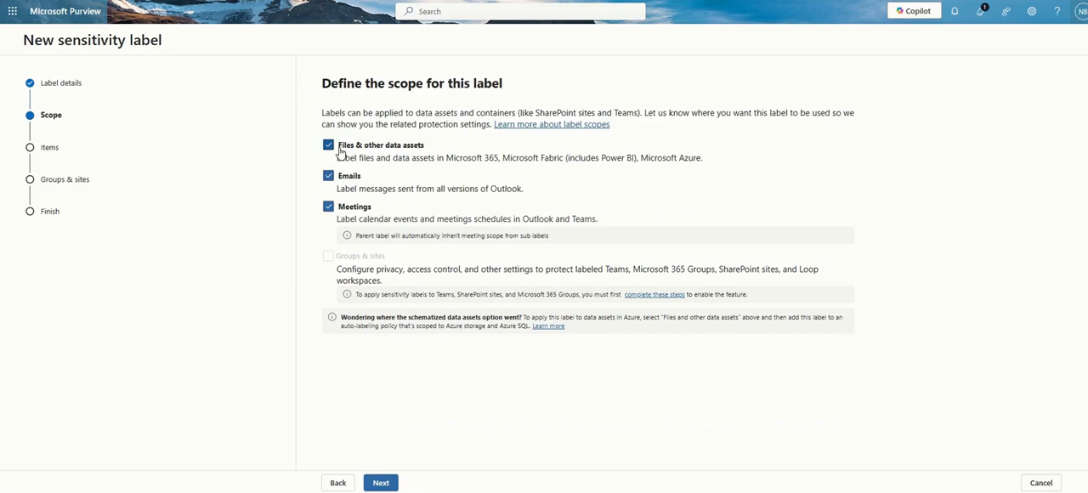
left_click(407, 151)
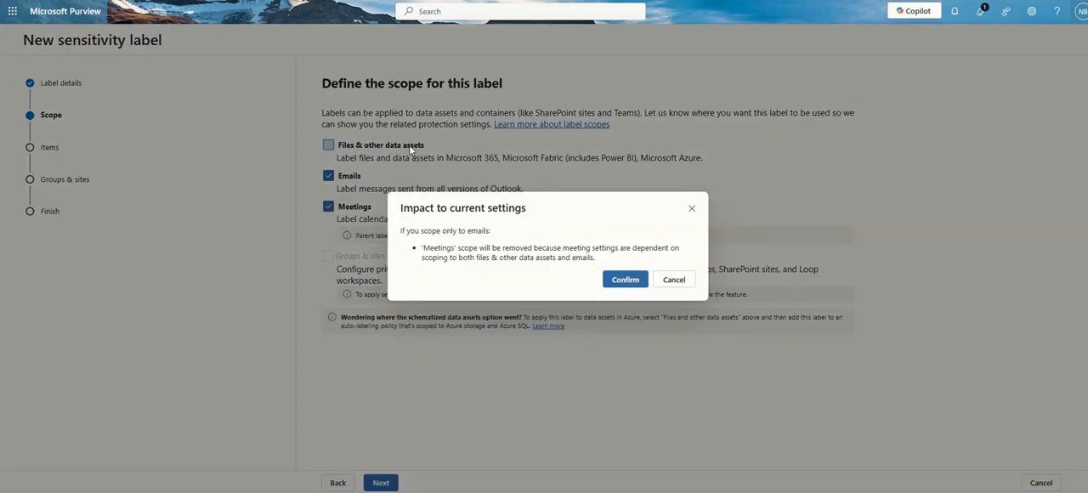
left_click(689, 285)
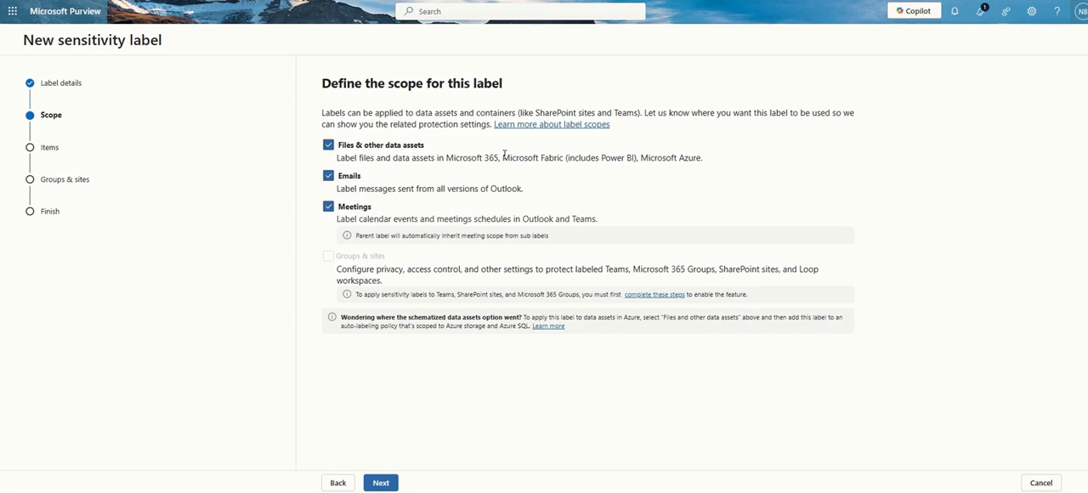
Review the file, email and group scope descriptions, and continue to the protection settings with files, emails and meetings in scope
left_click_drag(503, 158, 745, 161)
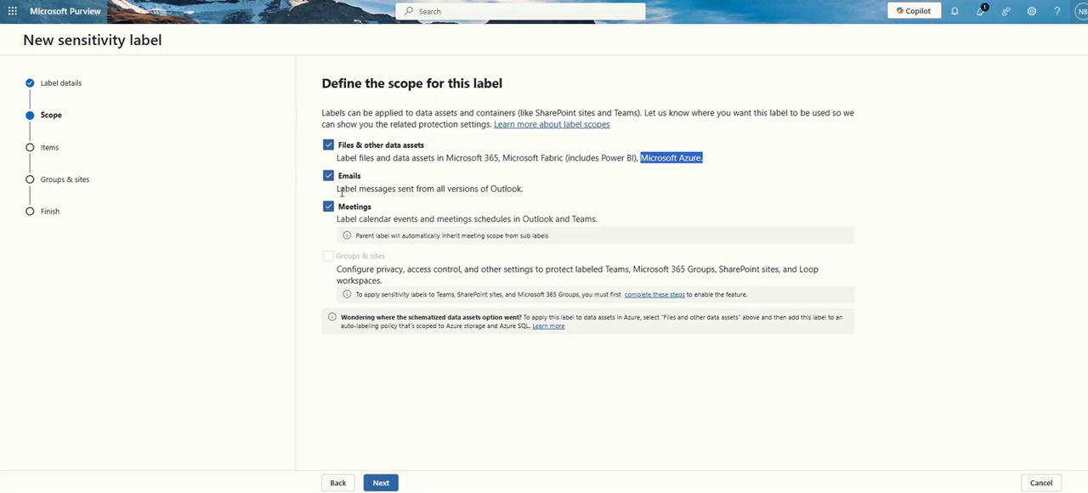
left_click_drag(340, 192, 542, 194)
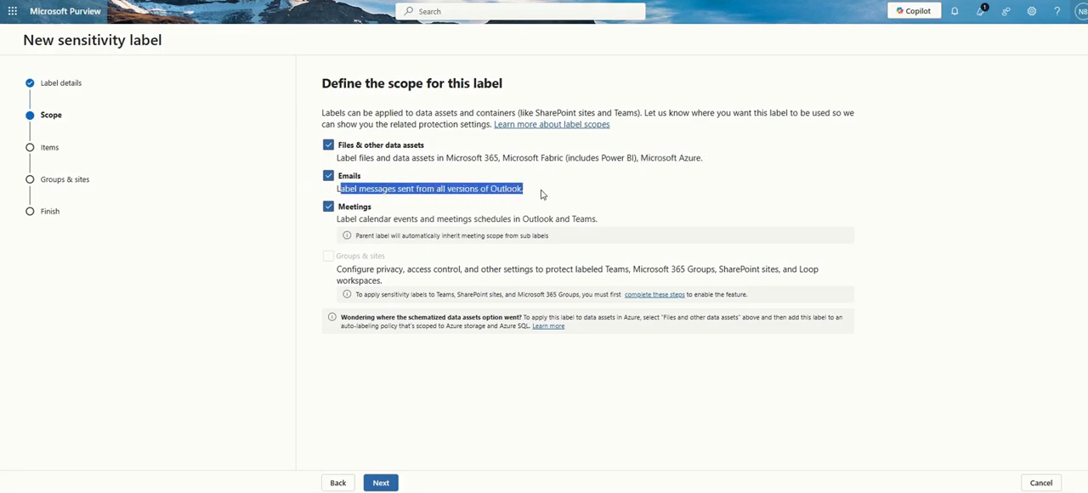
left_click(541, 195)
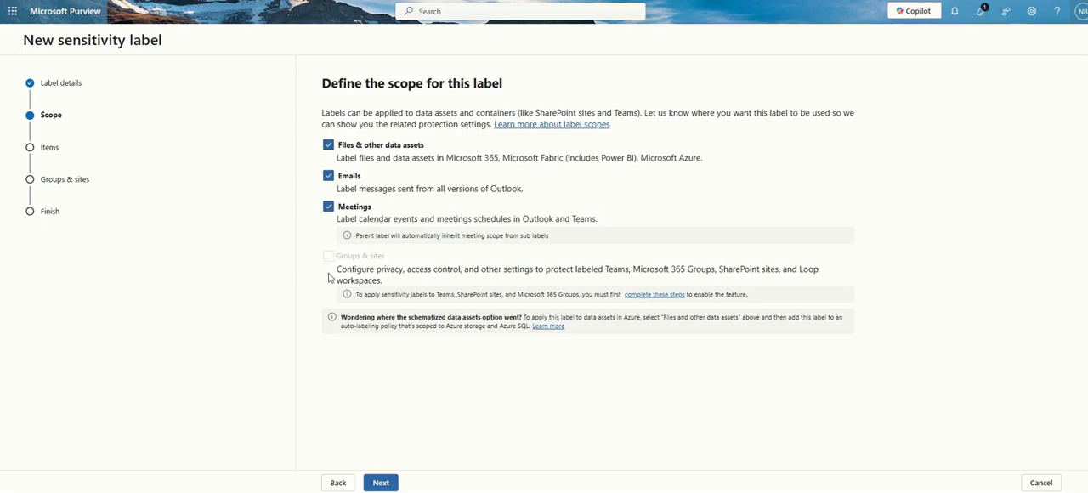
left_click_drag(337, 271, 406, 282)
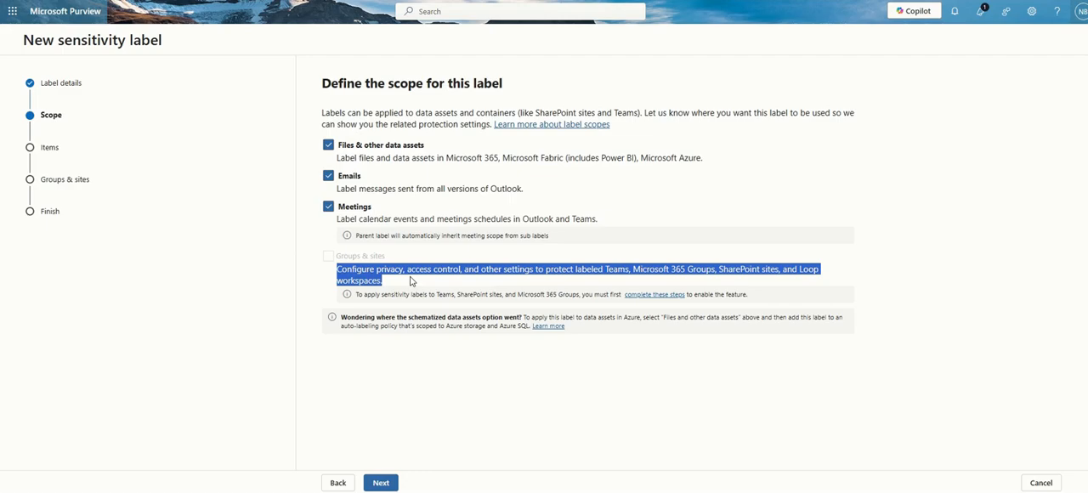
left_click(411, 280)
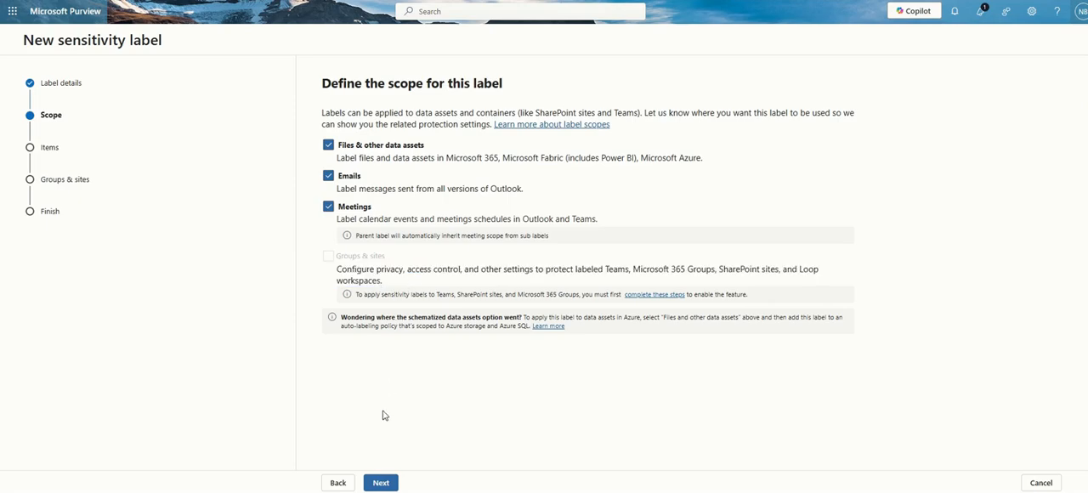
left_click(380, 482)
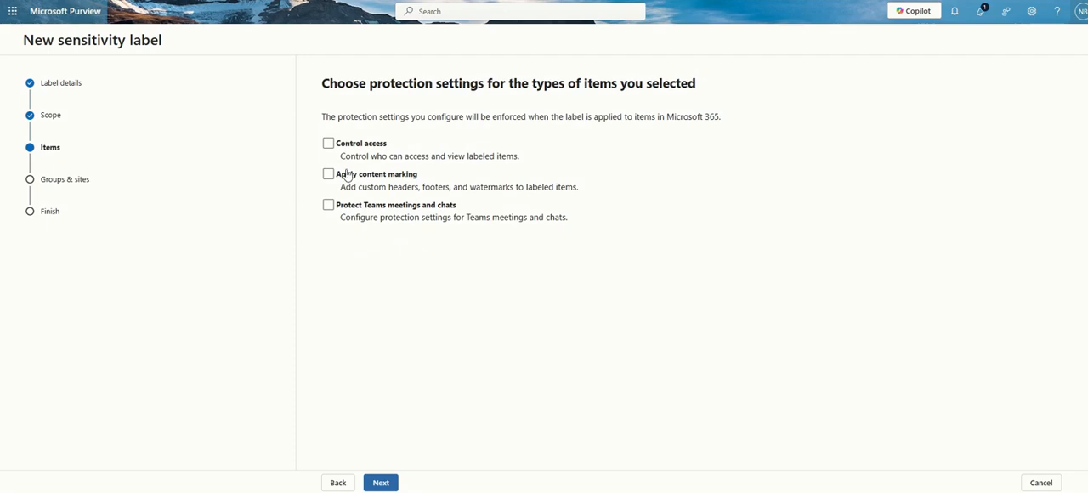
Enable Control access, Apply content marking and Protect Teams meetings and chats, and continue to the access control settings
left_click(328, 144)
left_click(329, 175)
left_click(327, 210)
left_click(329, 144)
left_click(329, 145)
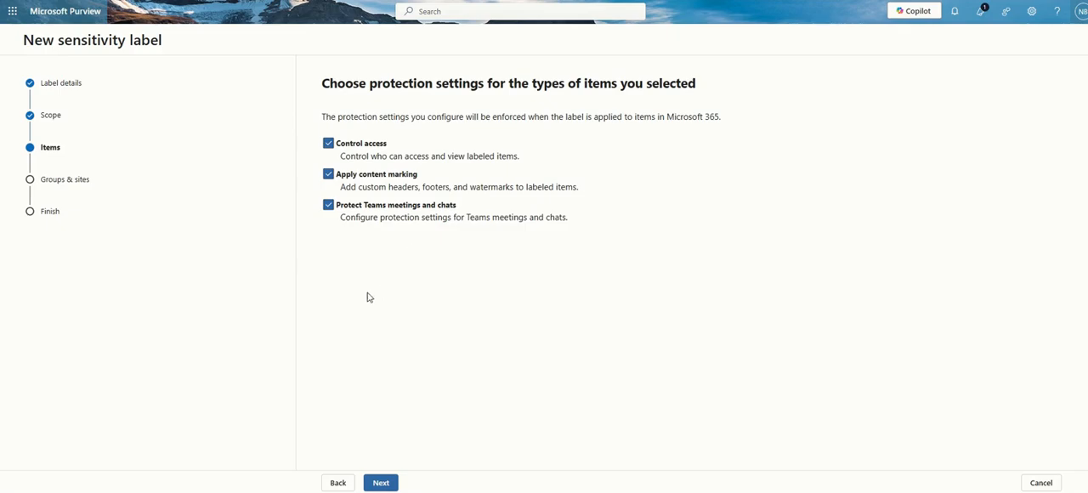
left_click(381, 483)
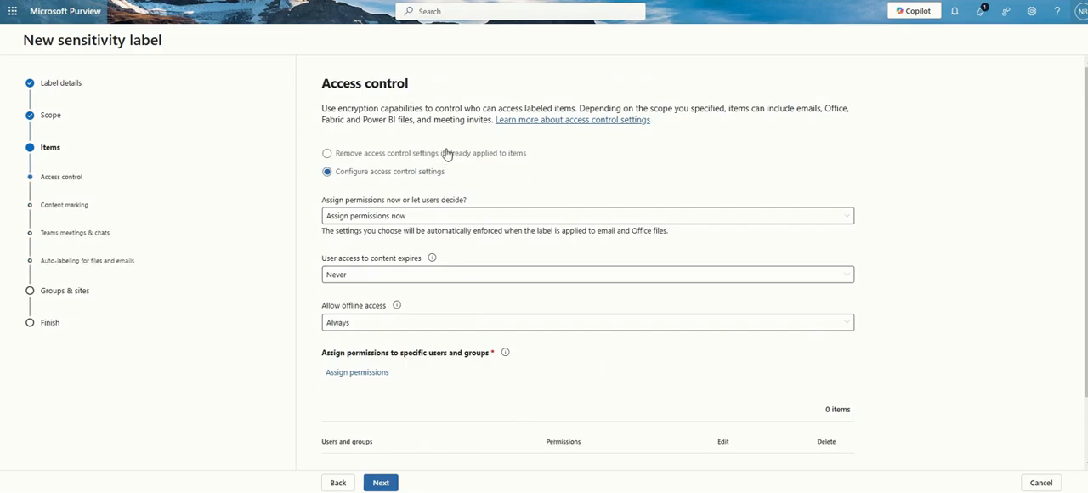
Try the option that removes existing access control settings, and return to configuring them with permissions assigned now
left_click(328, 155)
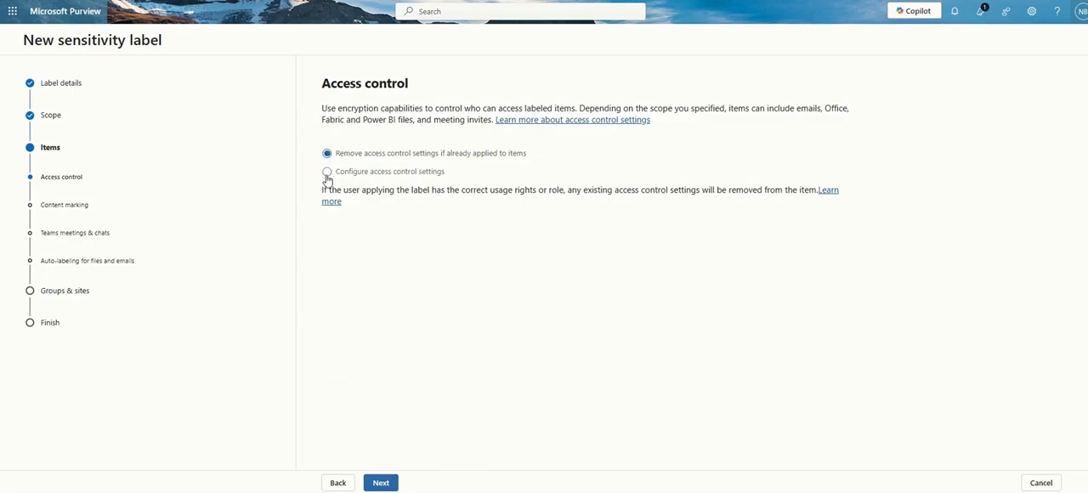
left_click(327, 172)
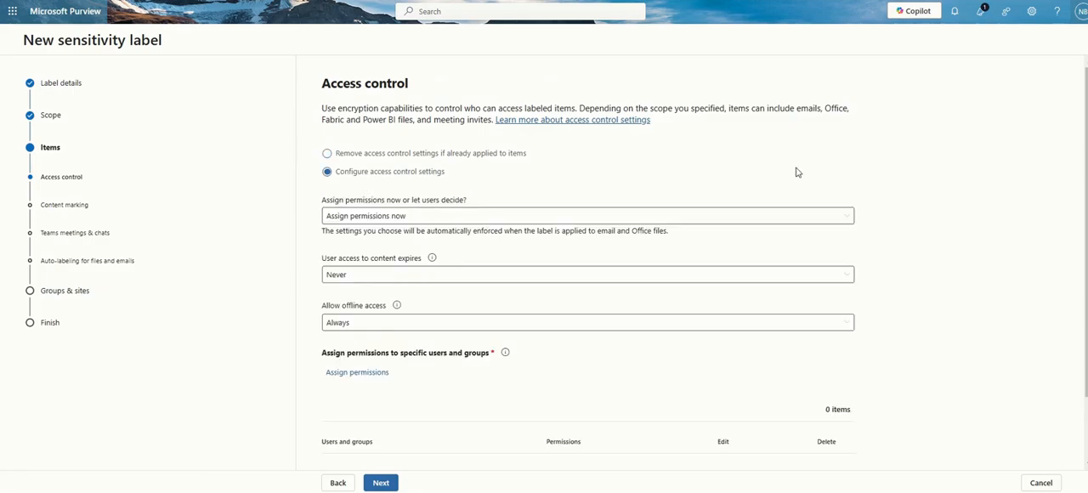
left_click(371, 218)
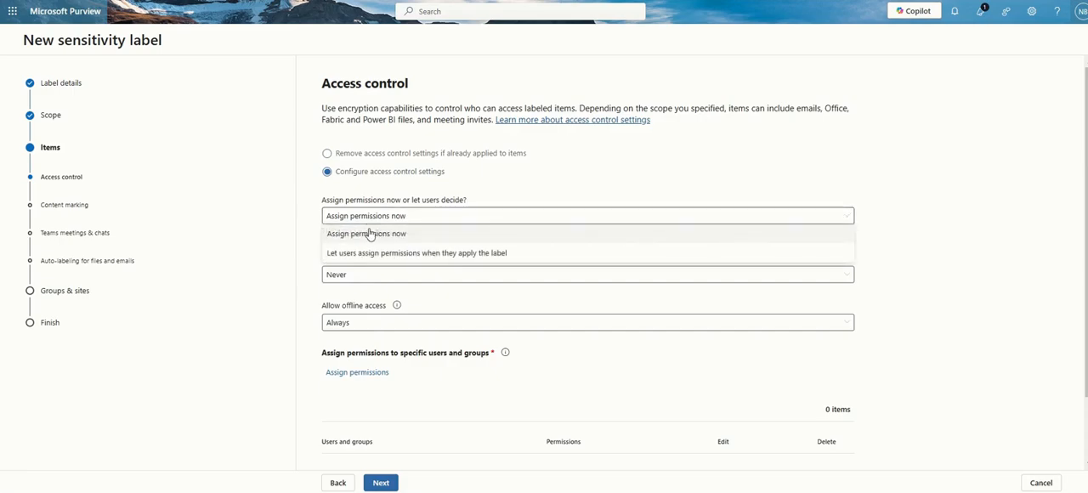
left_click(368, 232)
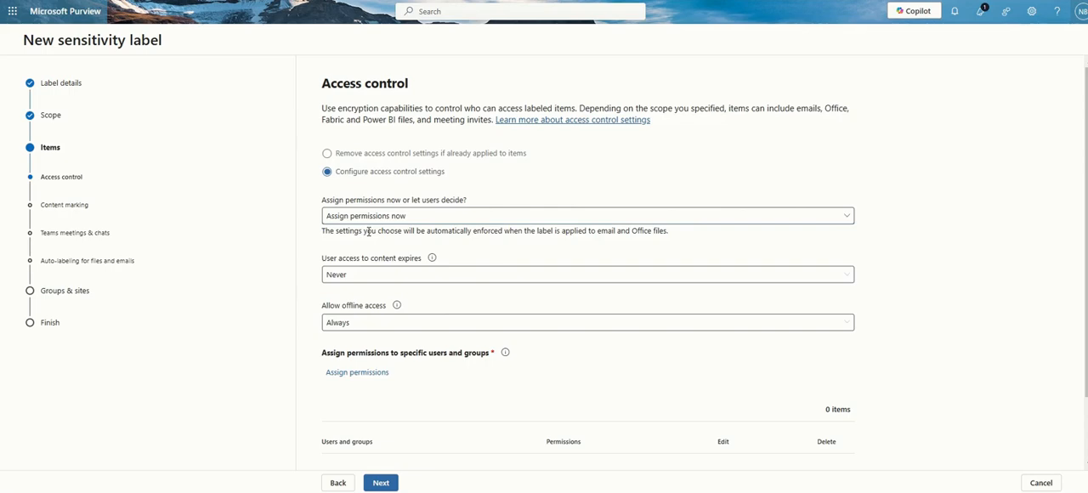
scroll(368, 232, "down", 1)
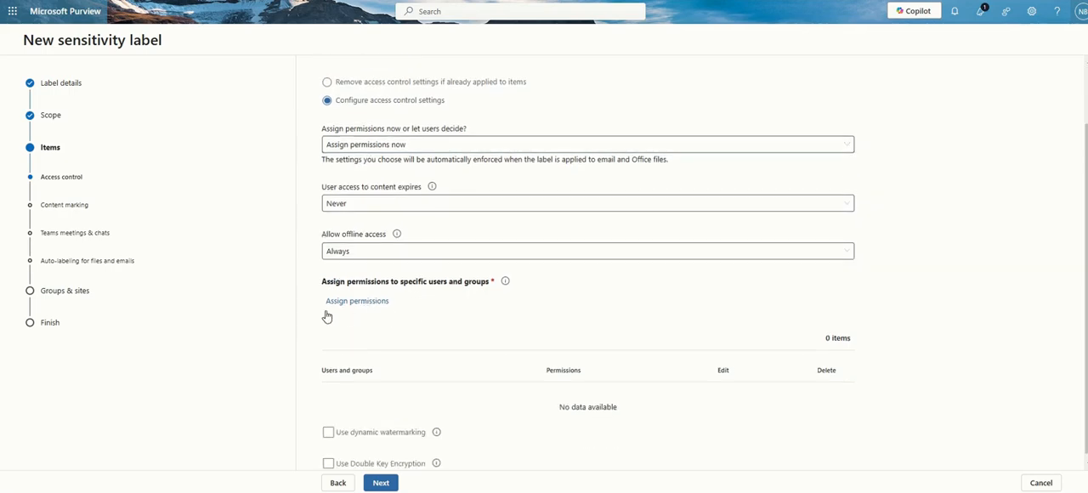
Try letting users assign permissions when they apply the label, and switch back to Assign permissions now
left_click(389, 145)
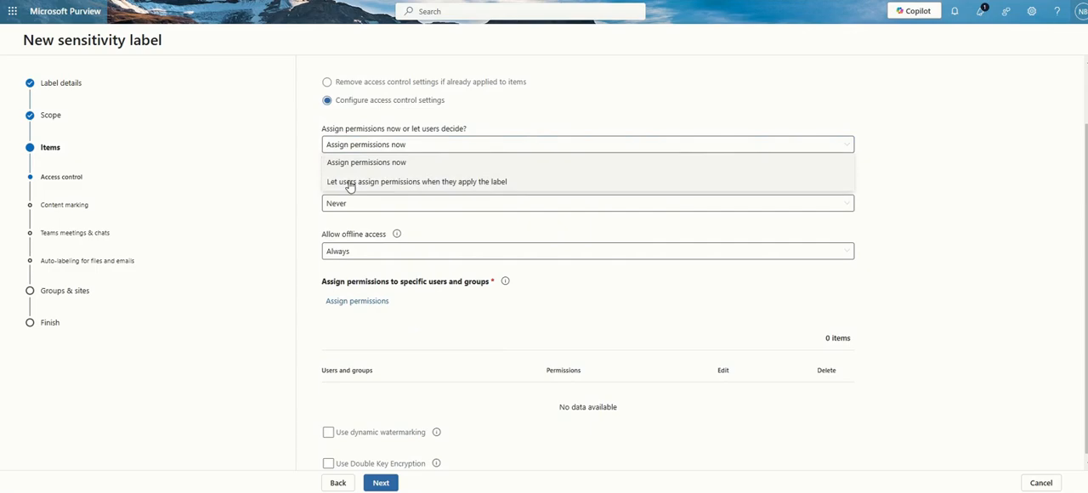
left_click(349, 182)
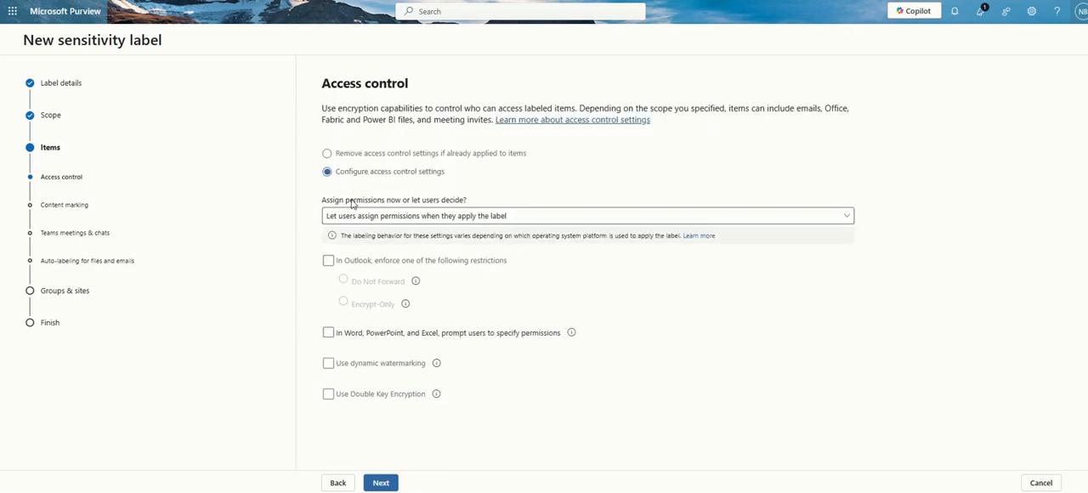
left_click(511, 222)
left_click(381, 242)
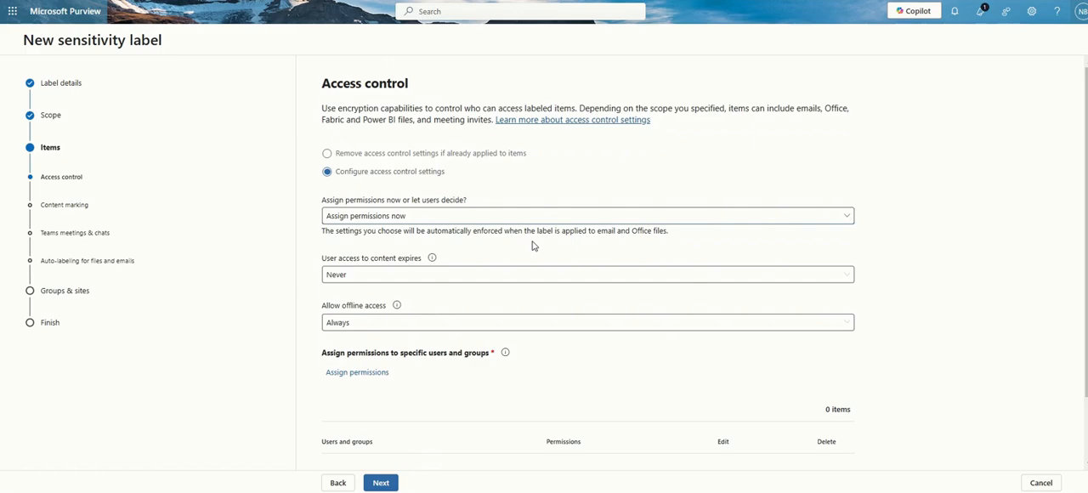
Set user access to content to expire Never and open the permission assignment for specific users and groups
scroll(533, 246, "down", 2)
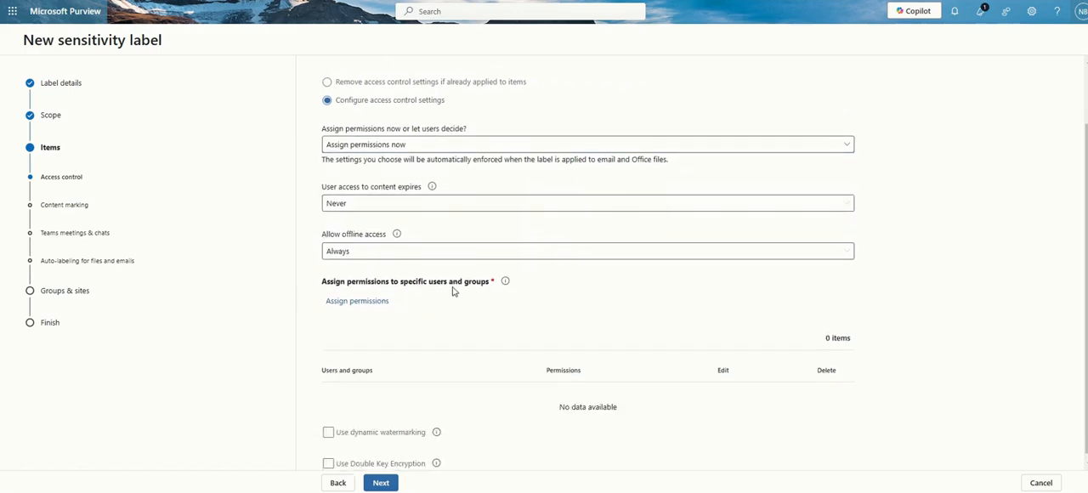
left_click(385, 209)
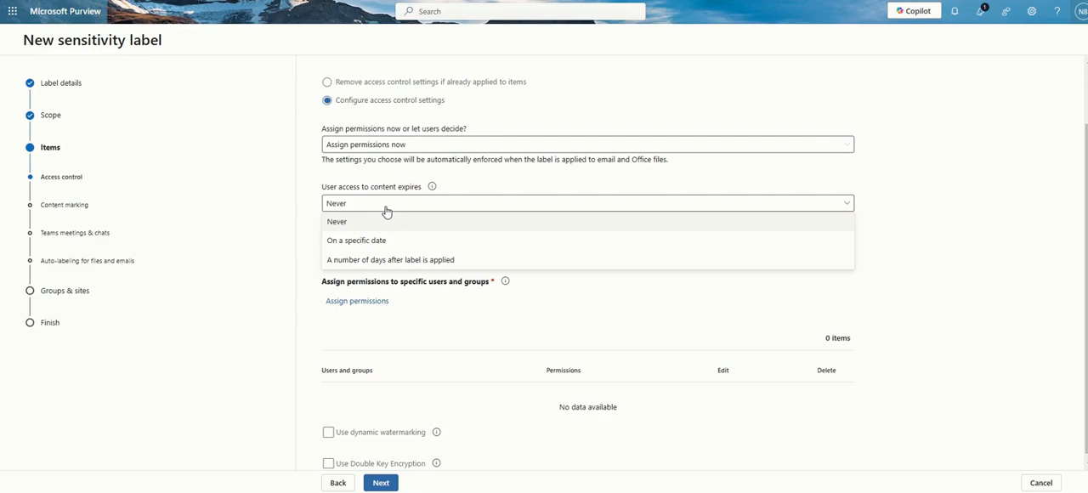
left_click(415, 225)
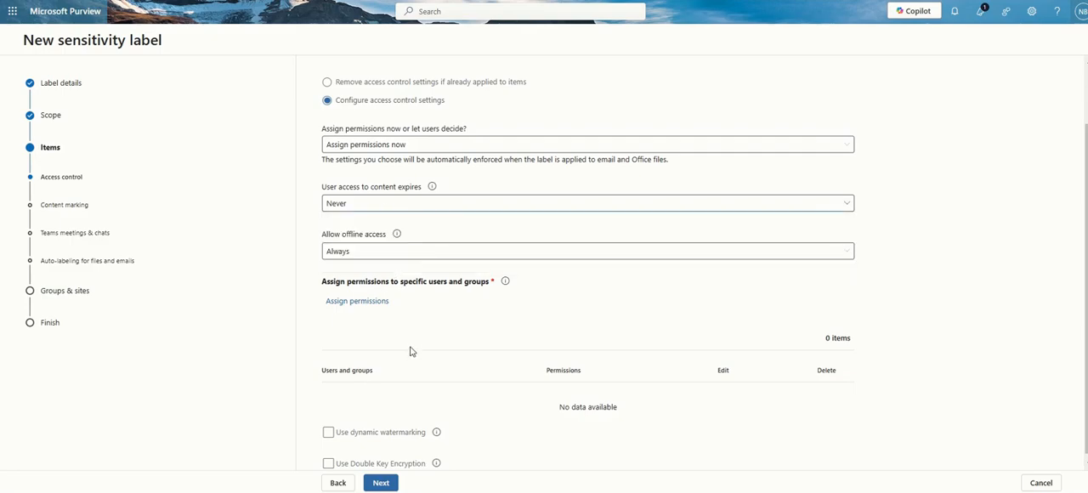
left_click(356, 305)
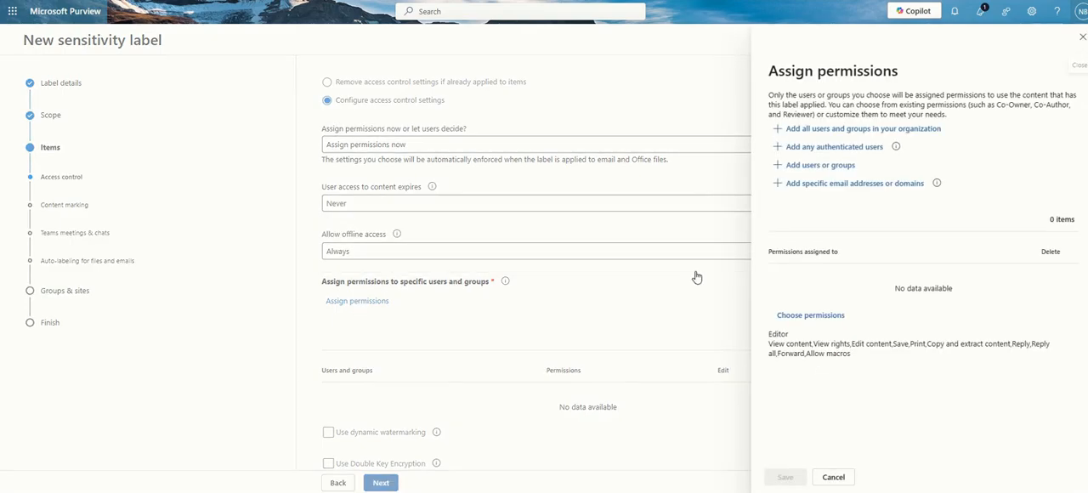
Try assigning permissions to all users and groups in the organization and to any authenticated users, removing each entry
left_click(821, 132)
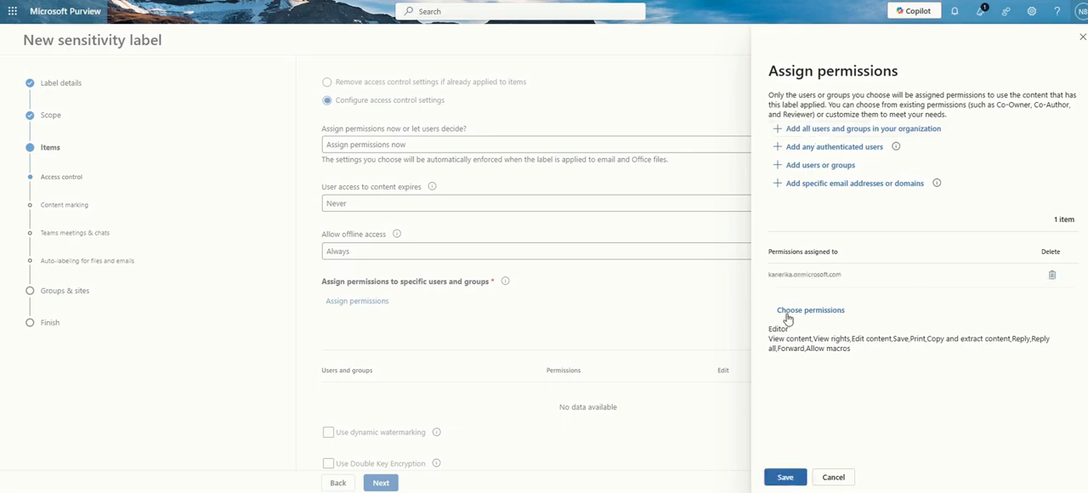
left_click(1054, 276)
left_click(849, 149)
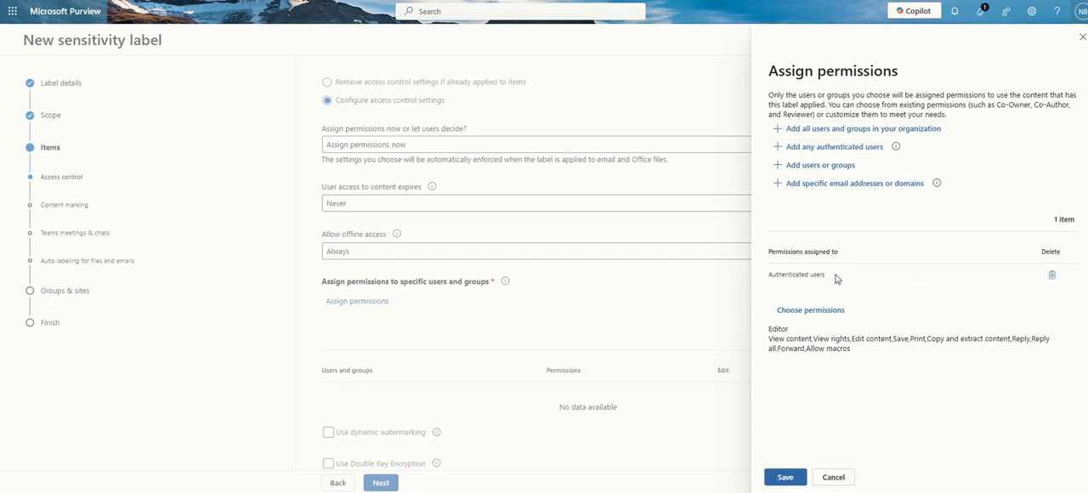
left_click(1054, 277)
Check the user or group and the email or domain options, and try adding the whole organization before removing its entry
left_click(818, 165)
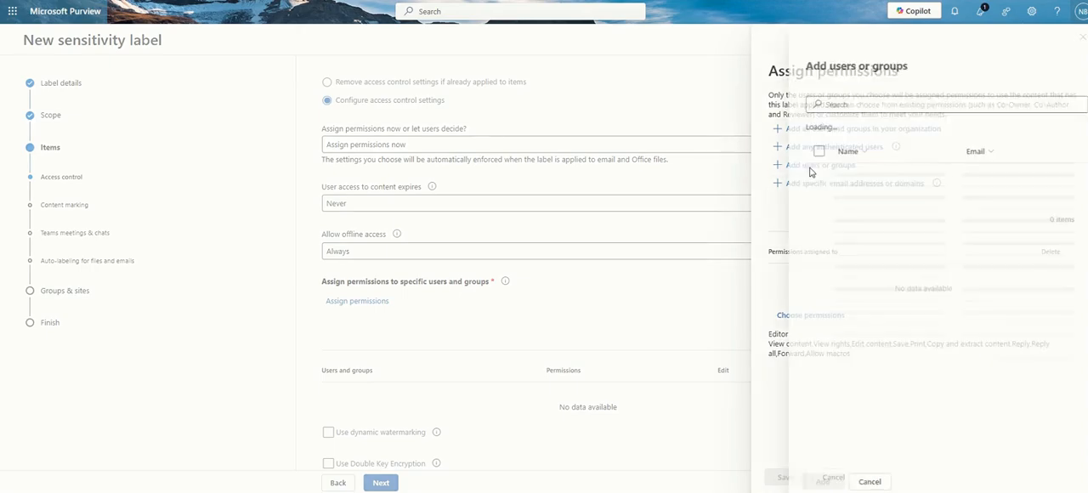
left_click(860, 482)
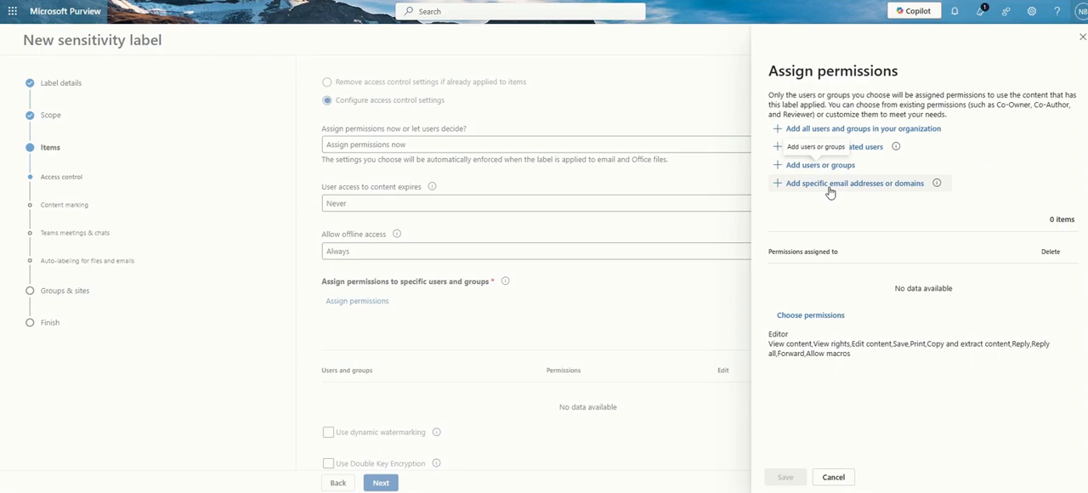
left_click(829, 185)
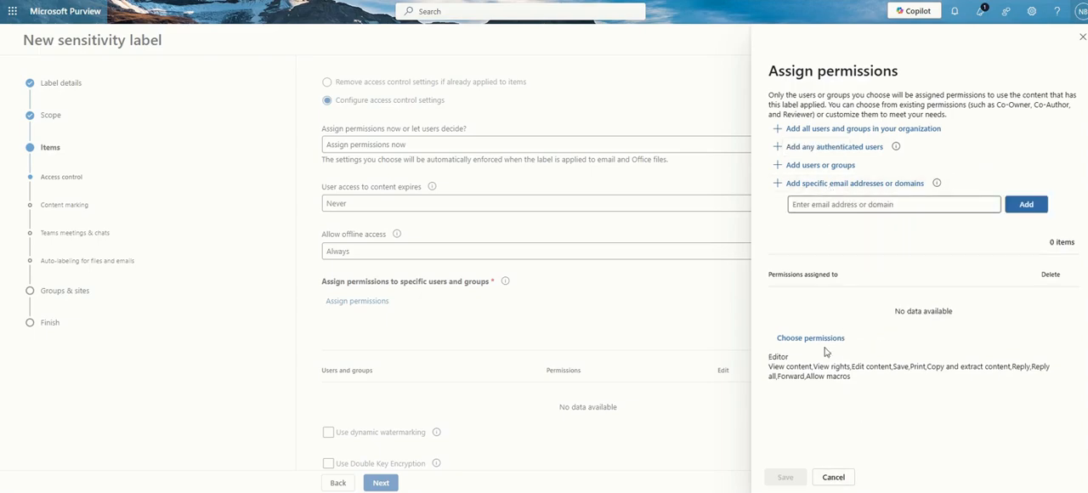
left_click(820, 129)
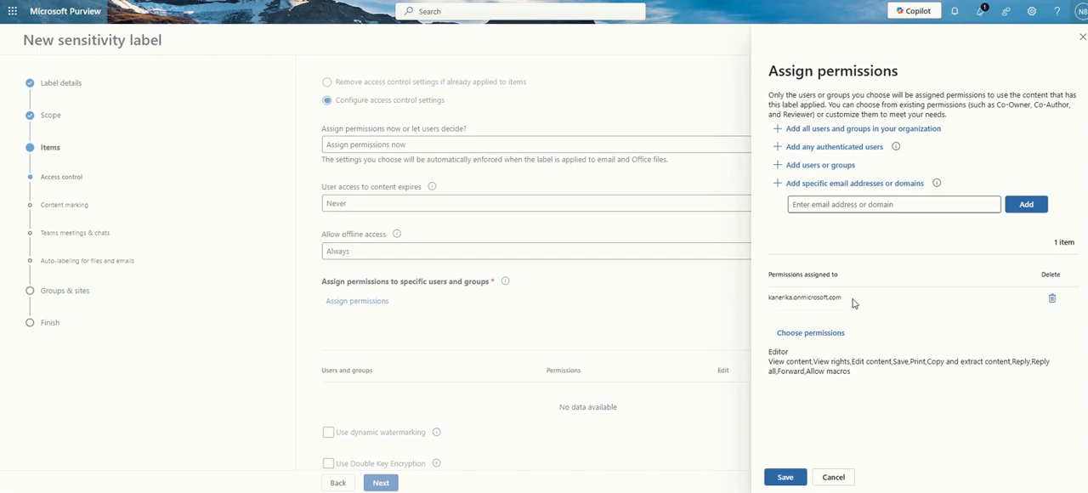
left_click(1051, 299)
Find the mspurview users, add MS Purview User 1 through MS Purview User 4, and save the permission assignment
left_click(821, 167)
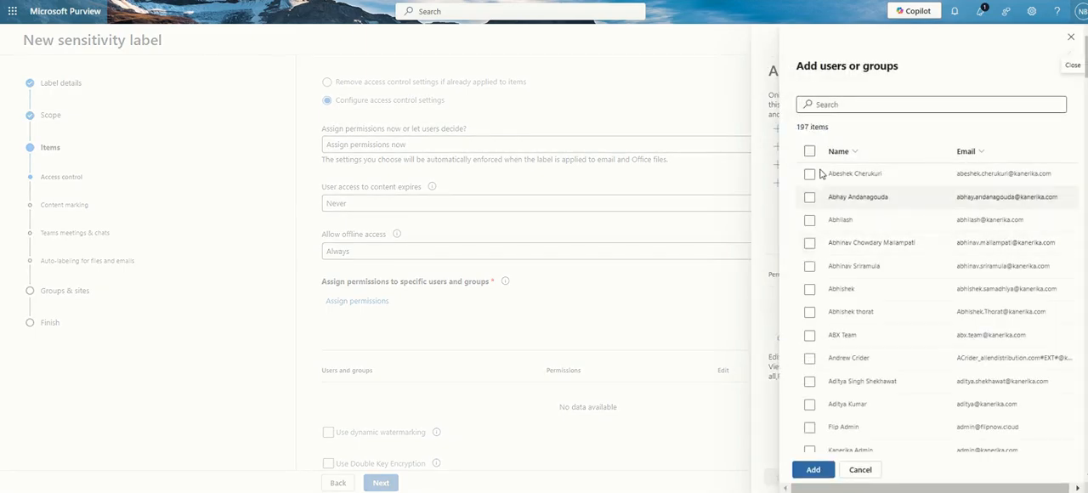
left_click(828, 102)
type("mspurview")
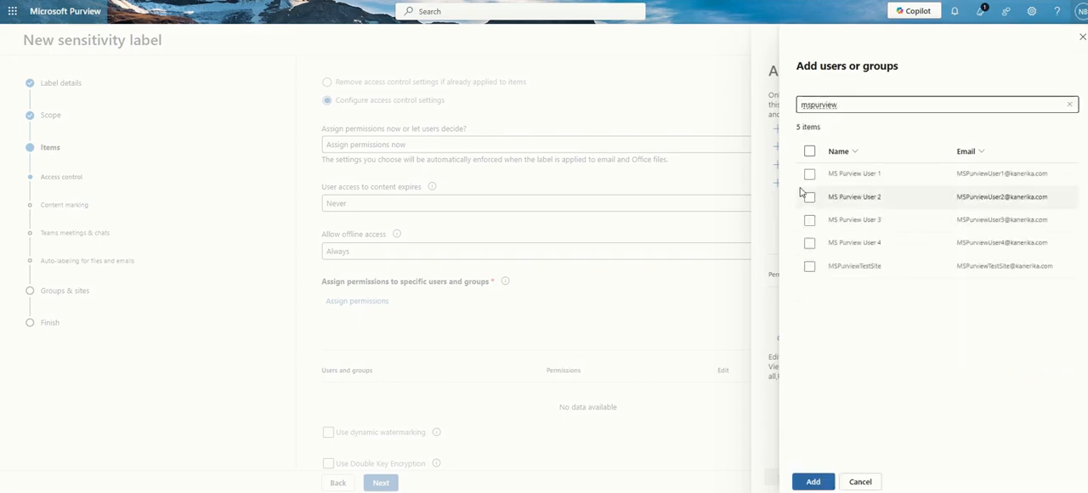
left_click(809, 173)
left_click(809, 197)
left_click(809, 221)
left_click(809, 244)
left_click(812, 481)
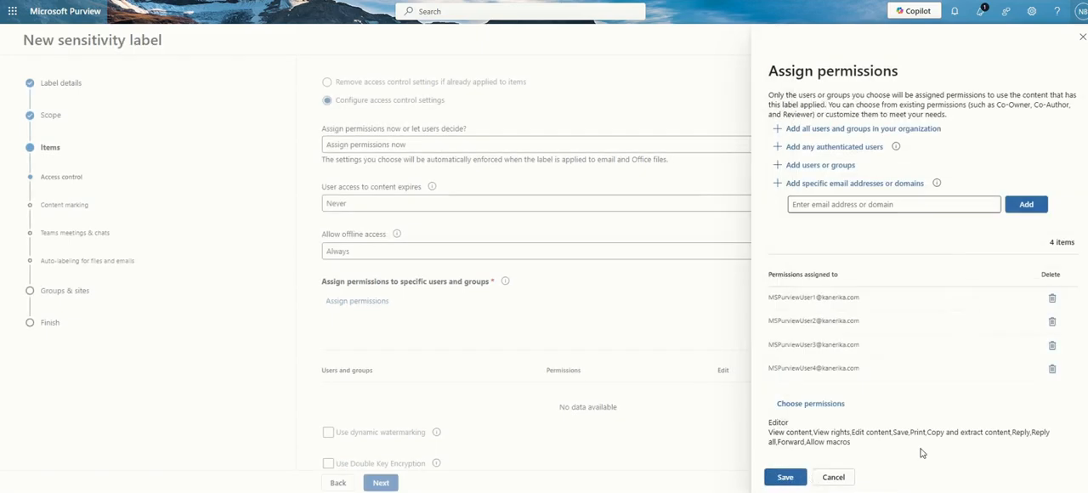
left_click(789, 479)
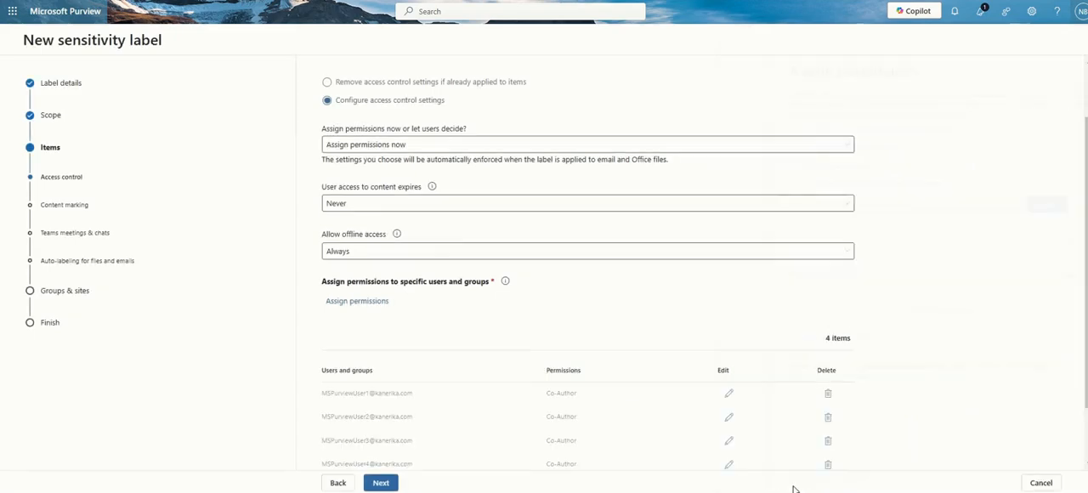
Try enabling dynamic watermarking below the assigned permissions, and view its custom text options without entering any text
scroll(624, 231, "down", 1)
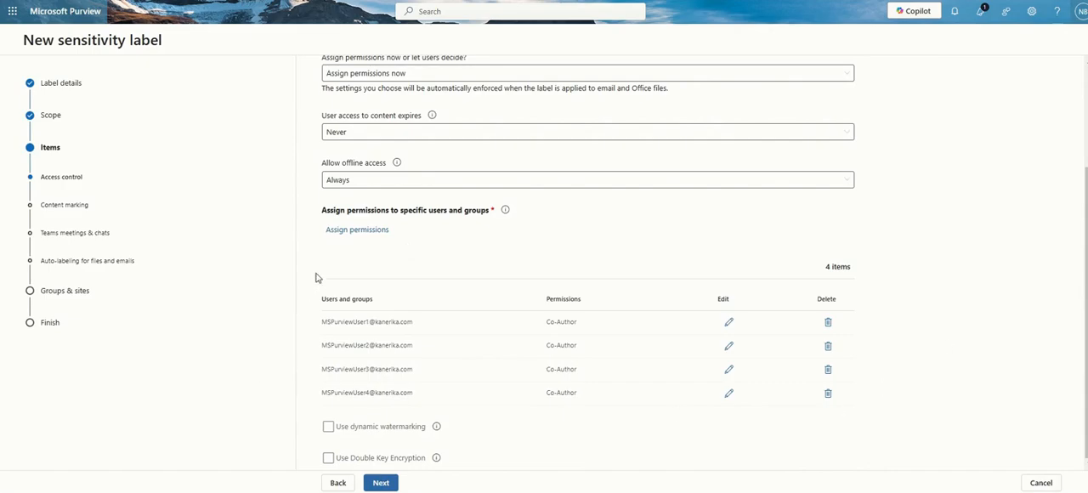
scroll(315, 278, "up", 1)
scroll(316, 278, "down", 1)
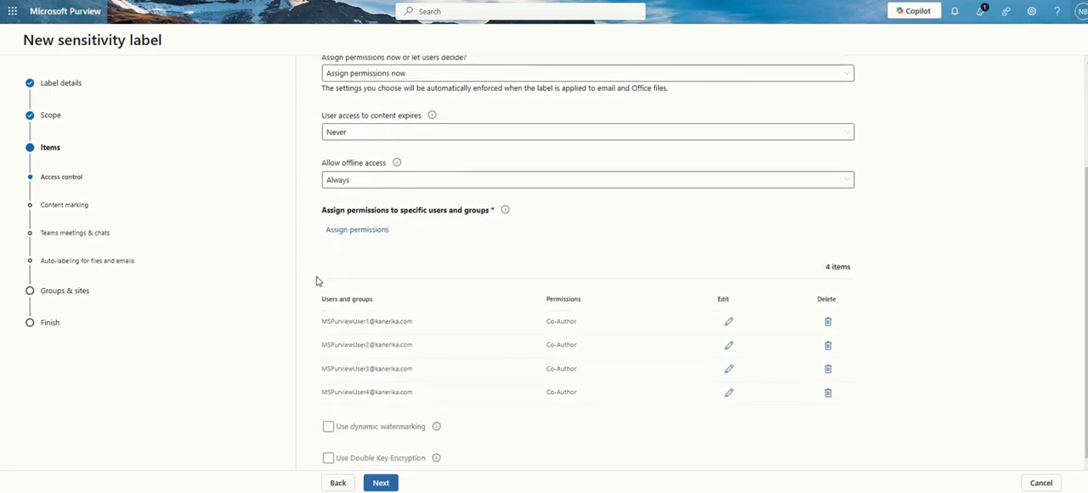
scroll(318, 280, "up", 2)
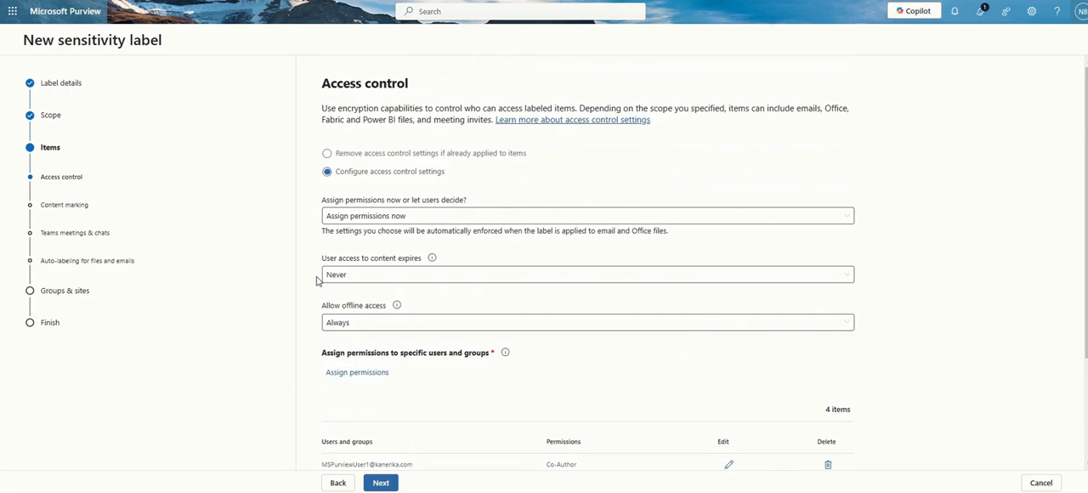
scroll(313, 272, "down", 2)
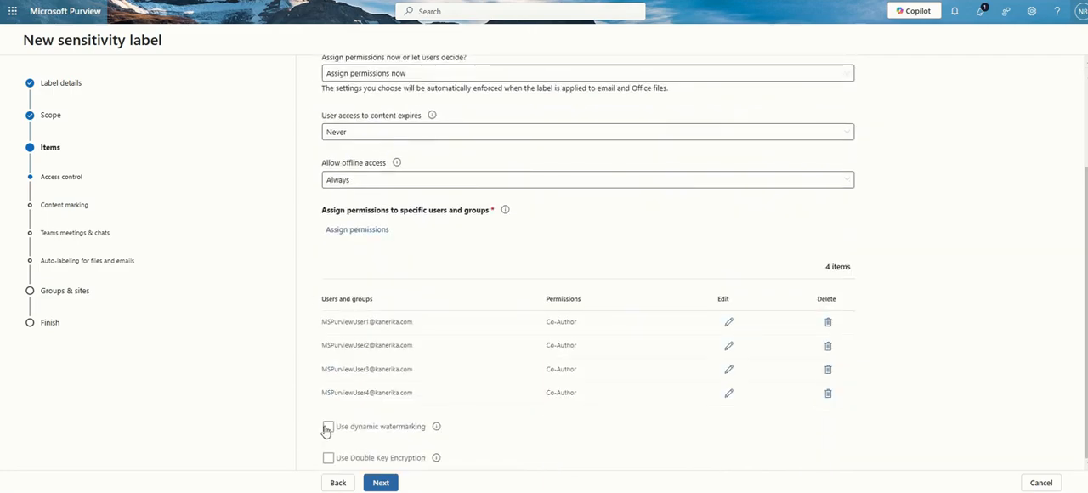
left_click(328, 427)
scroll(410, 430, "down", 1)
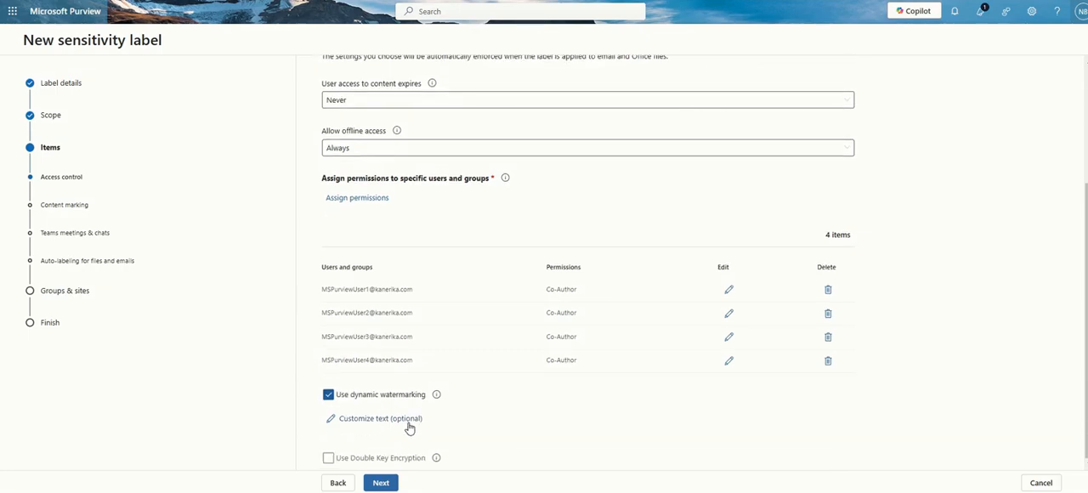
left_click(409, 425)
left_click(812, 121)
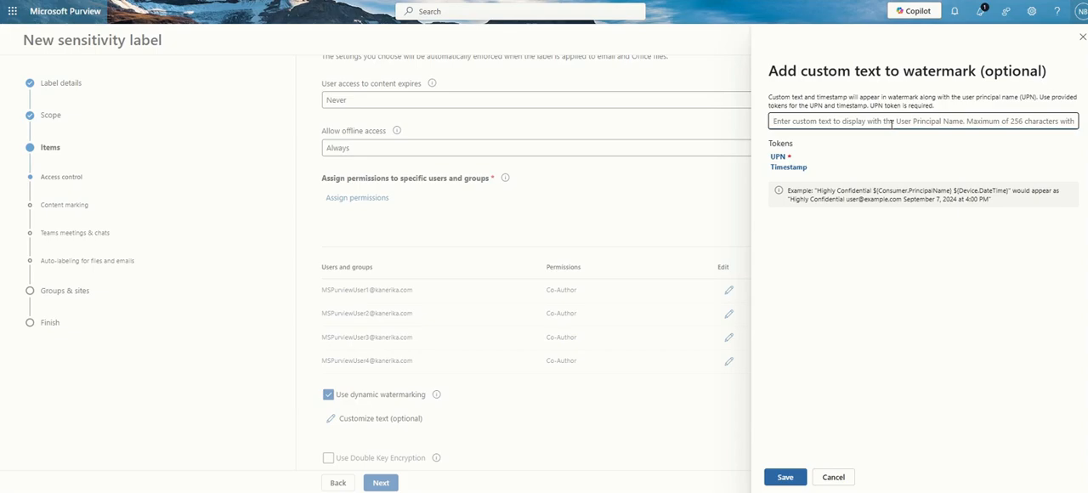
left_click(826, 478)
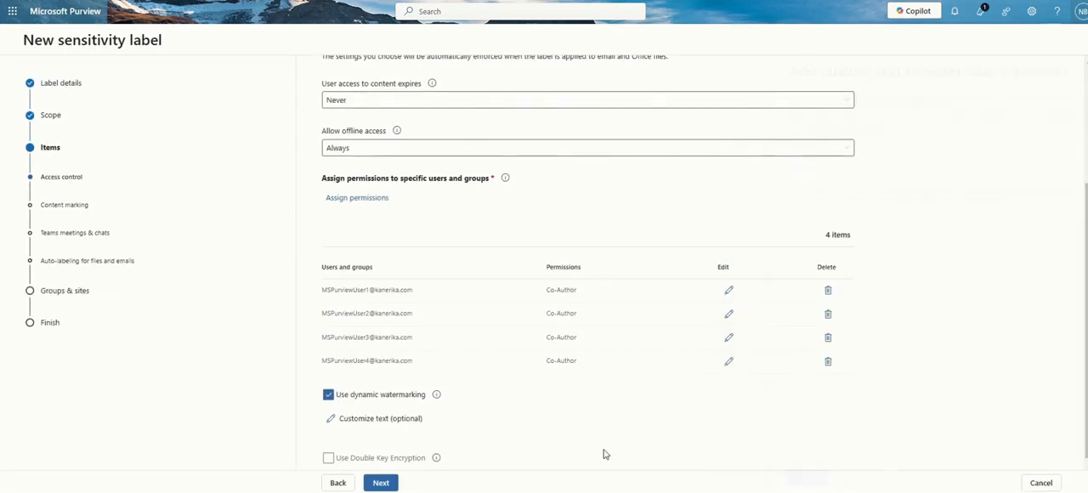
Try Double Key Encryption to see its service URL field, and turn off both it and dynamic watermarking
left_click(328, 458)
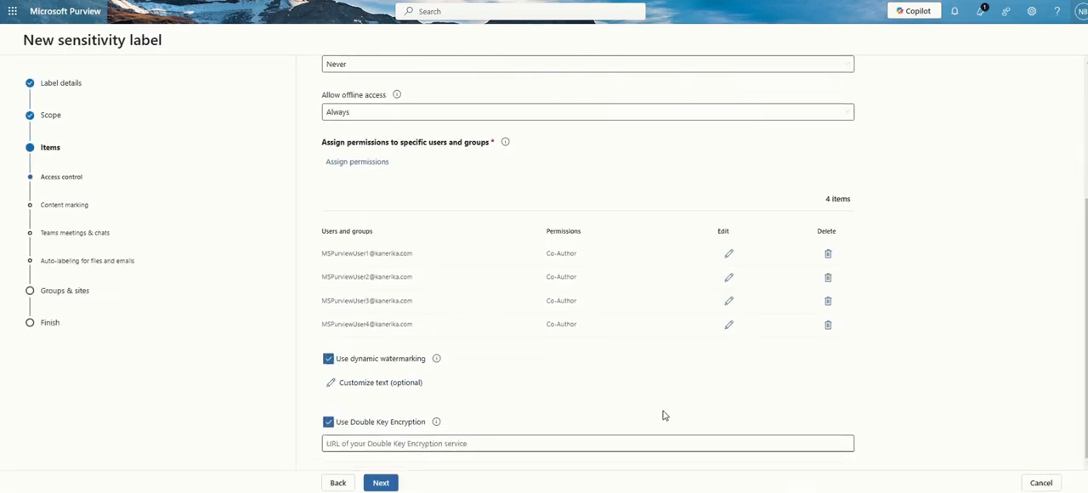
left_click(389, 423)
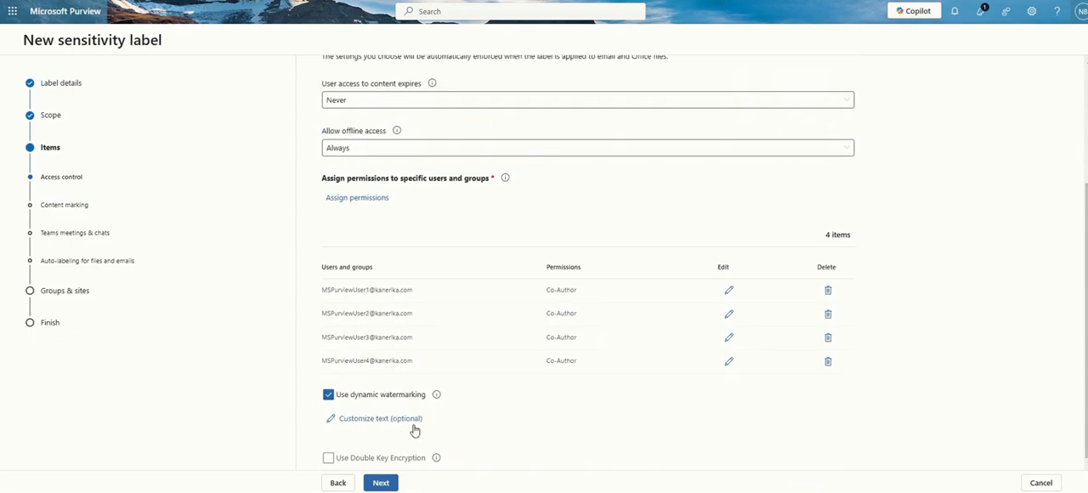
left_click(378, 457)
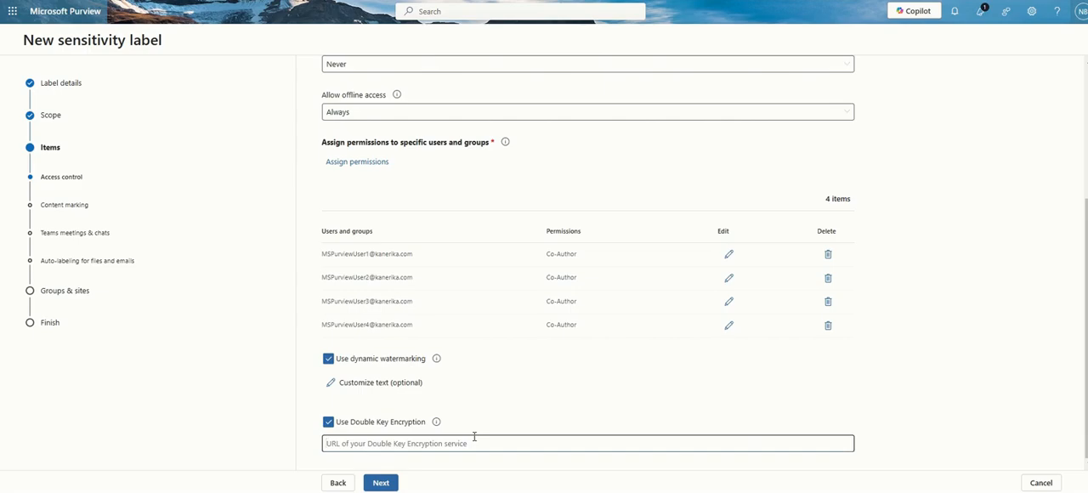
left_click(328, 422)
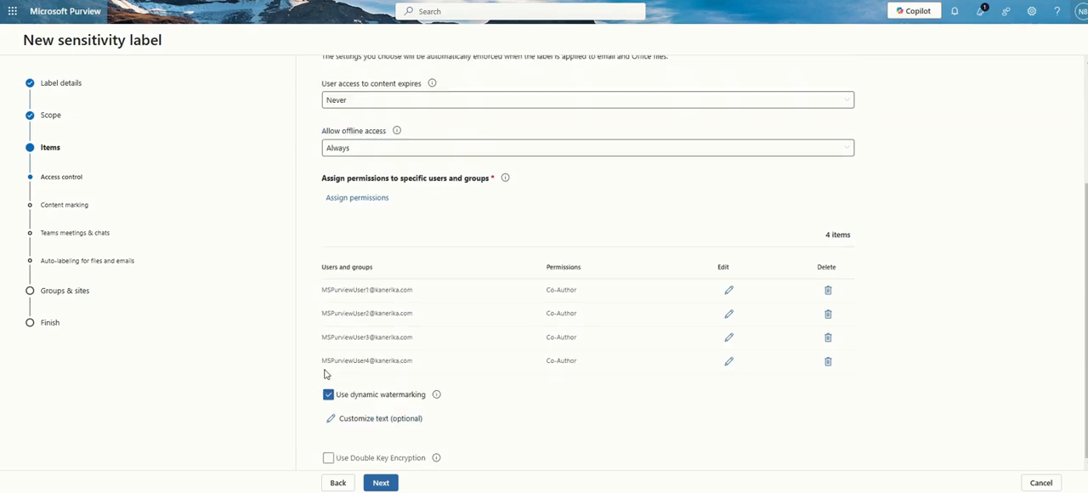
left_click(329, 395)
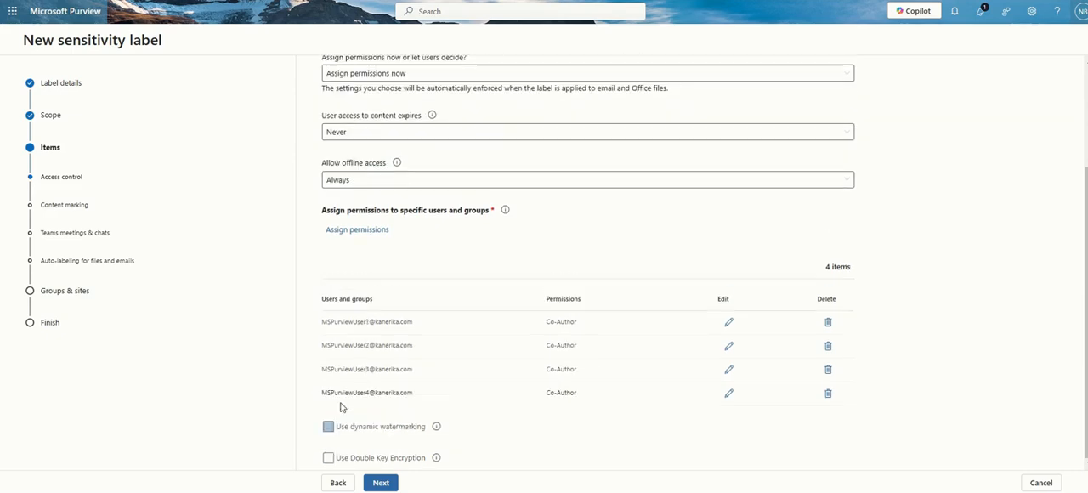
Open the permission choices for MS Purview User 1 and compare the rights in the Restricted Editor, Viewer and Editor presets
left_click(382, 483)
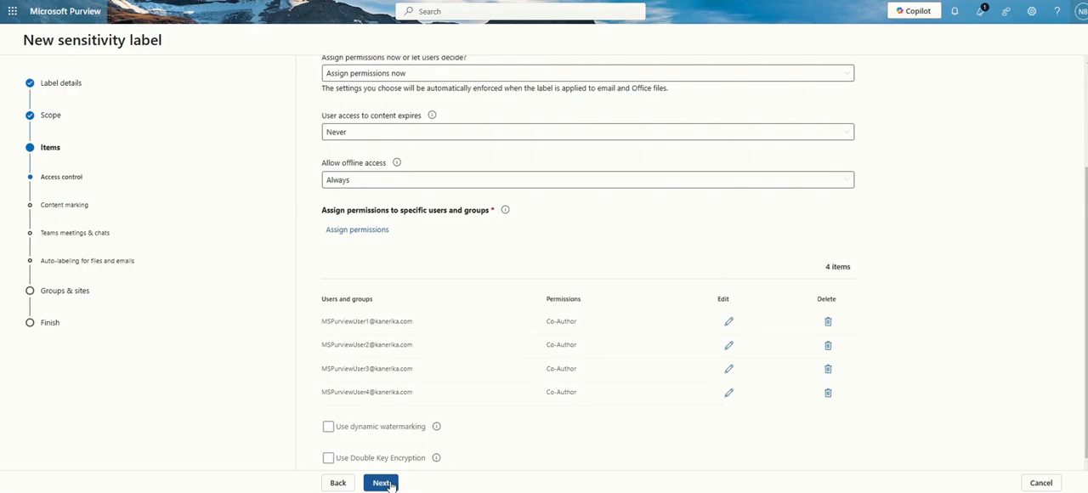
left_click(728, 323)
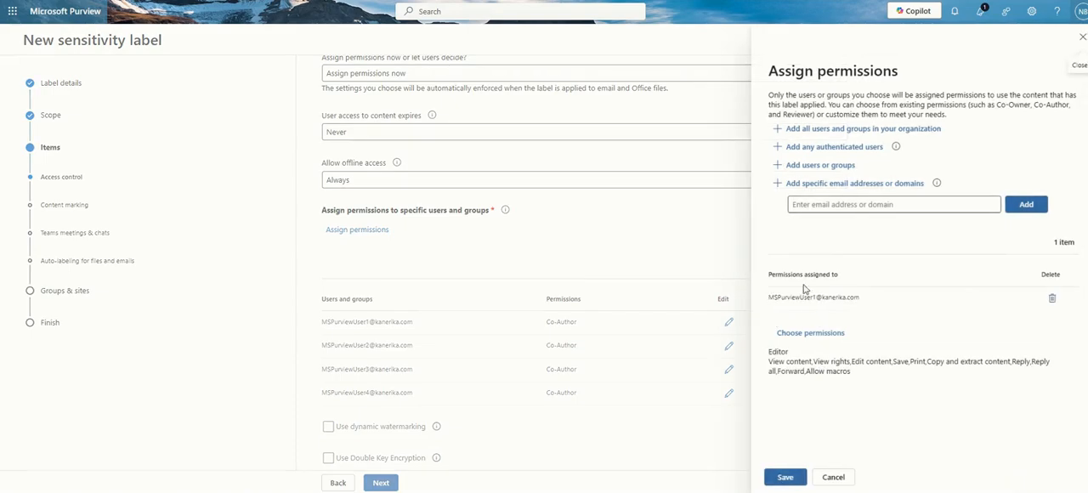
left_click(803, 333)
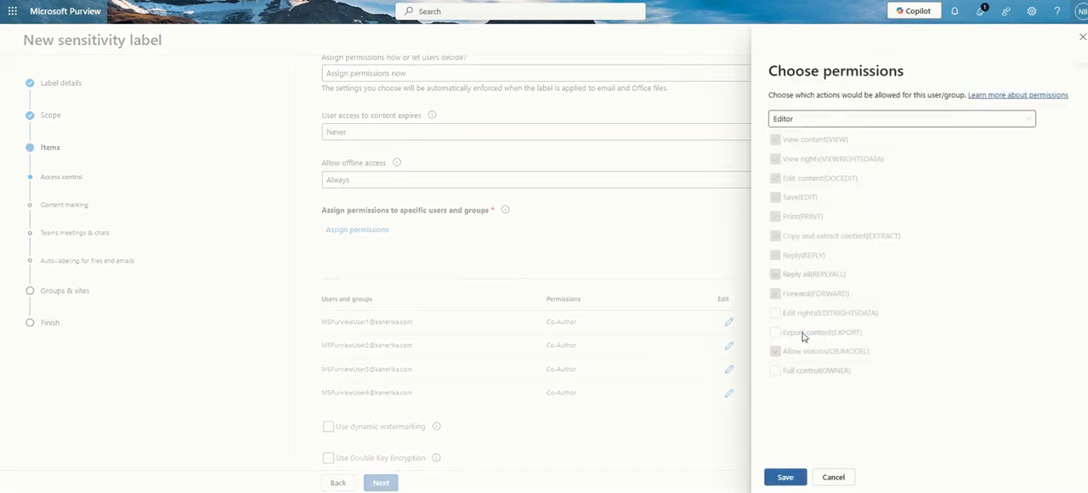
left_click(802, 118)
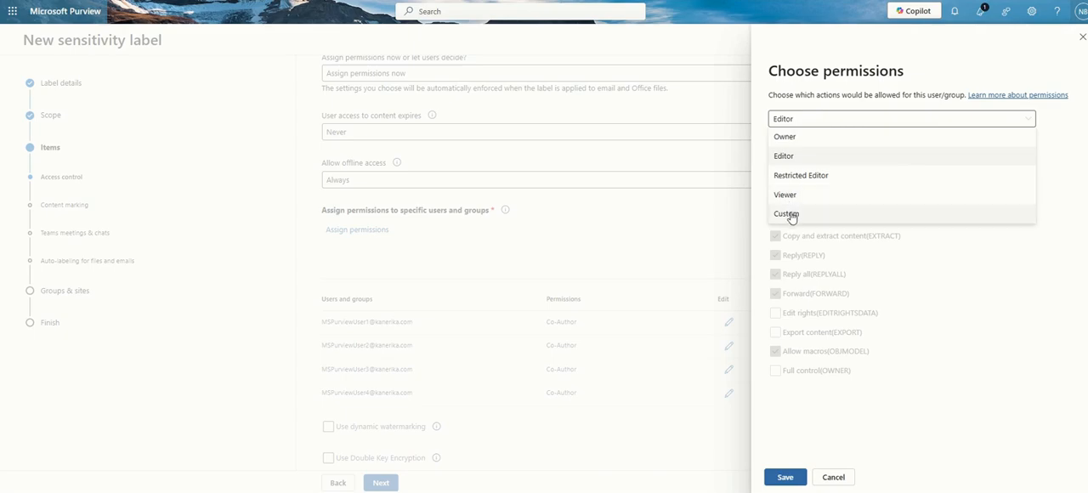
left_click(786, 177)
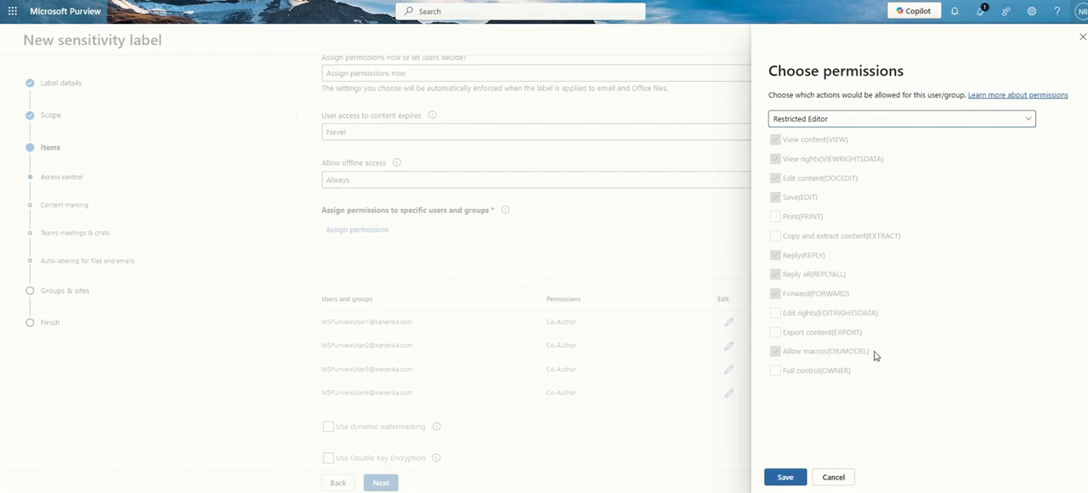
left_click(842, 119)
left_click(790, 195)
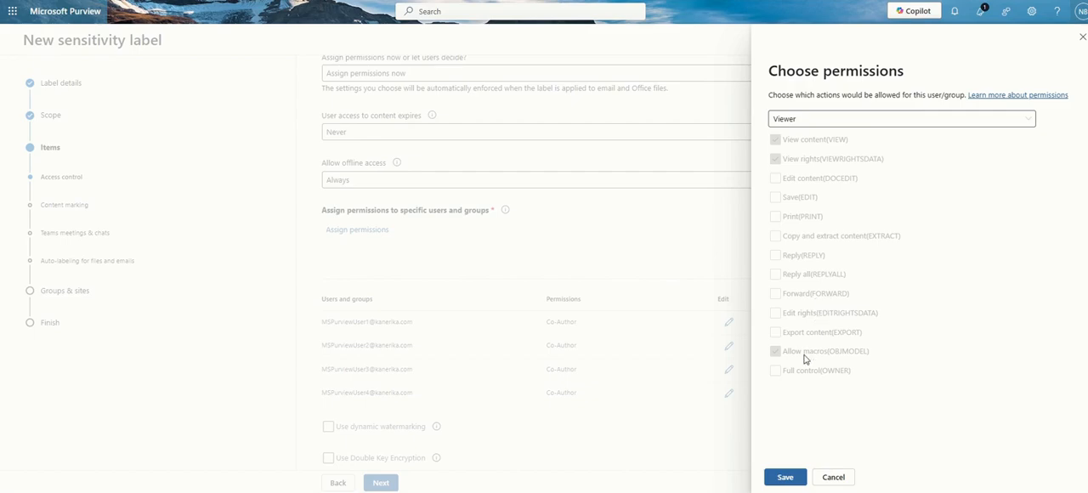
left_click(819, 117)
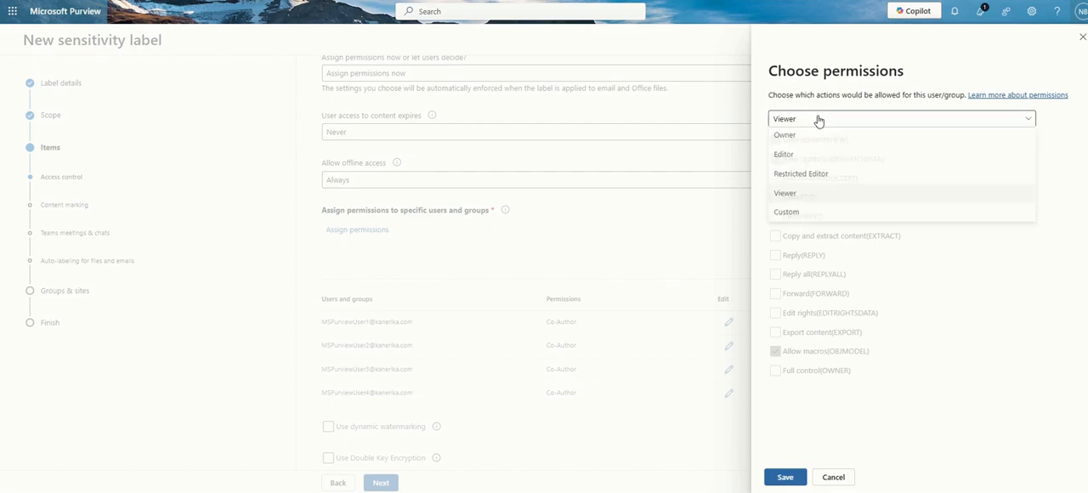
left_click(795, 156)
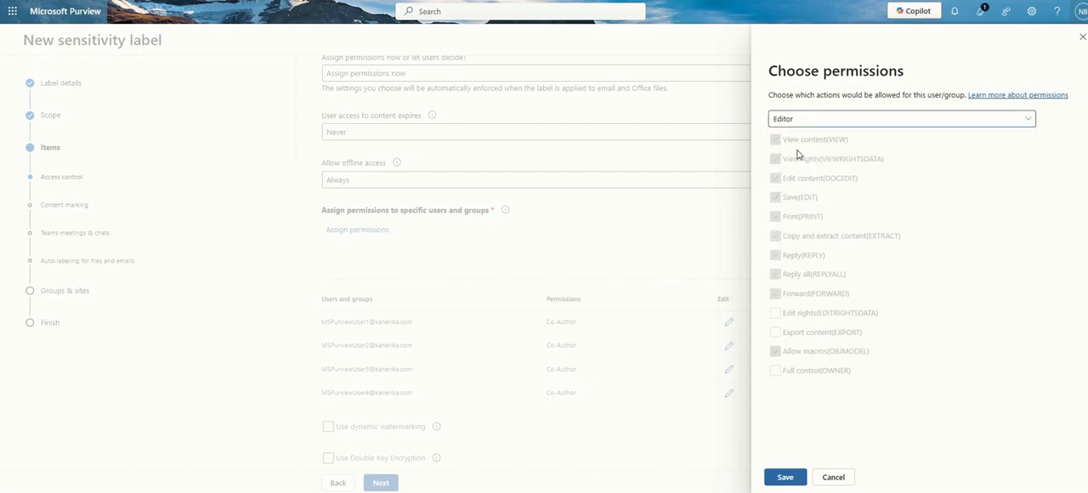
Switch between the Restricted Editor and Editor presets to examine which rights differ between the two
left_click(810, 119)
left_click(801, 176)
left_click(814, 123)
left_click(811, 161)
left_click(812, 121)
left_click(809, 177)
left_click(853, 118)
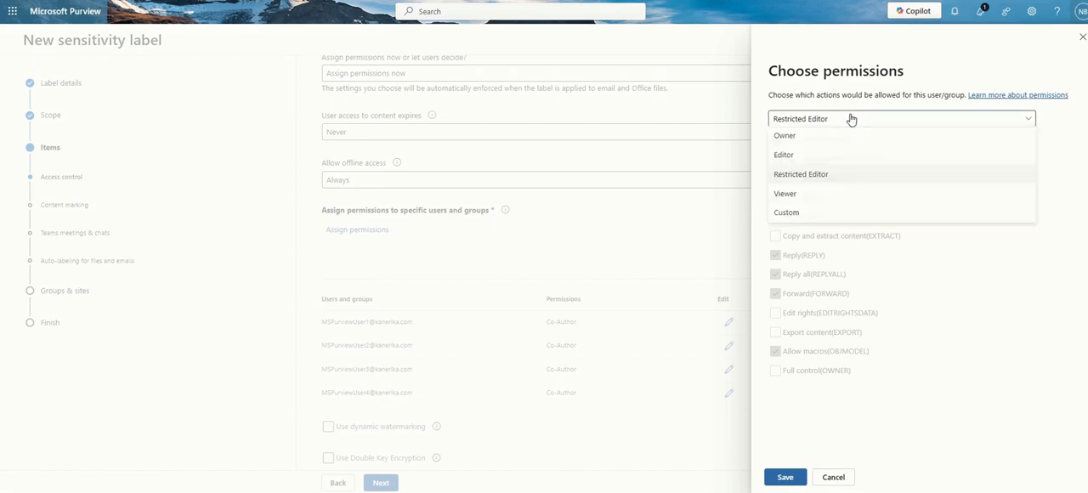
left_click(821, 151)
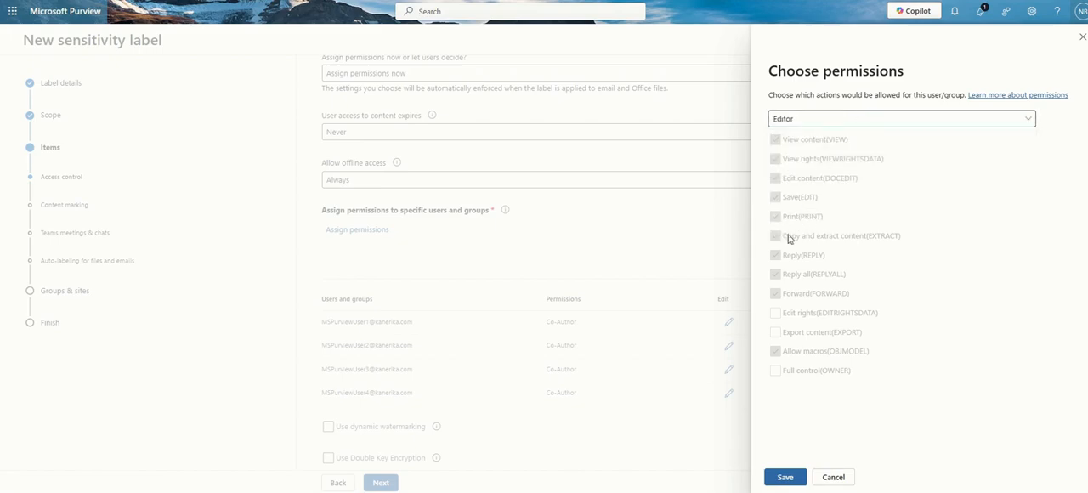
Assign the Restricted Editor permission level to MS Purview User 1 and save the edited assignment
left_click(778, 119)
left_click(787, 176)
left_click(784, 479)
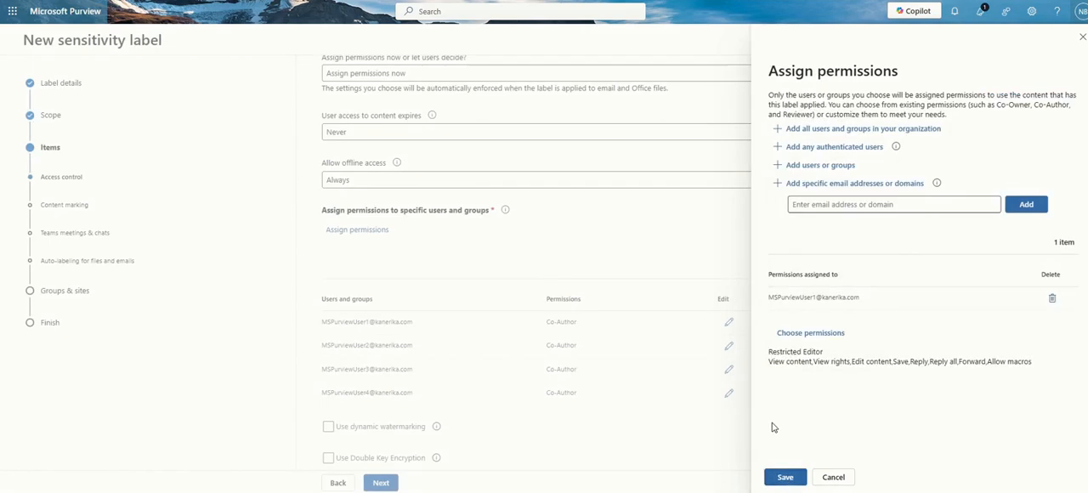
left_click(785, 478)
Proceed to content marking, turn it on, and enable the watermark, header and footer
left_click(384, 481)
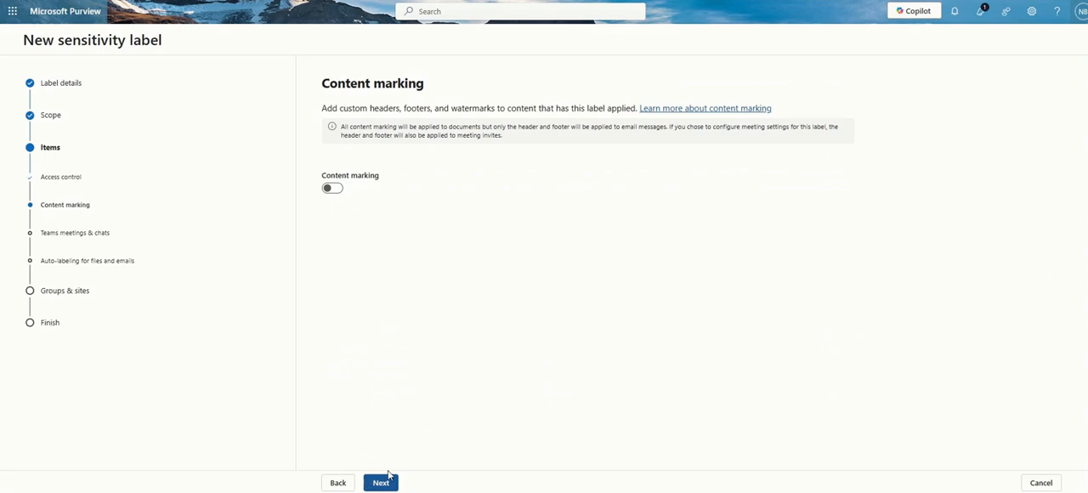
left_click(331, 189)
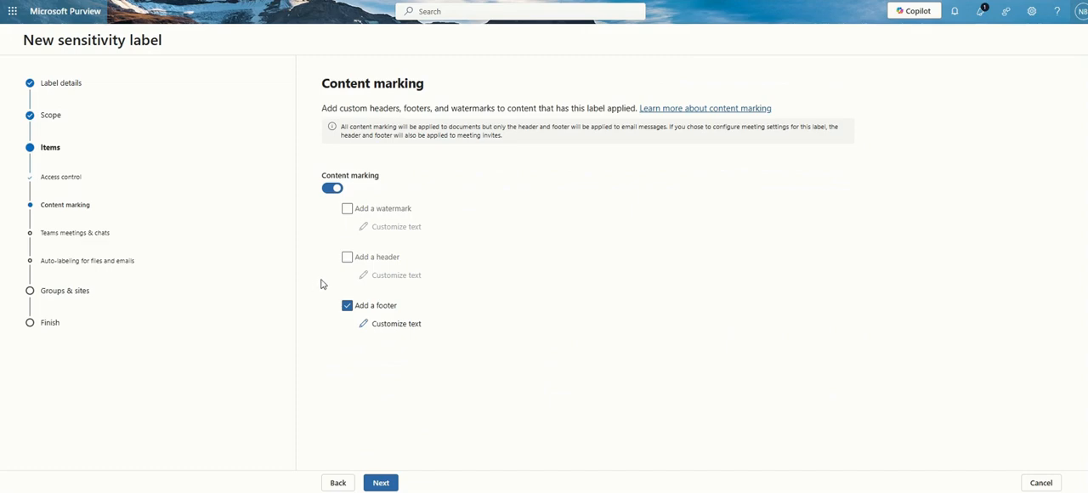
left_click(348, 213)
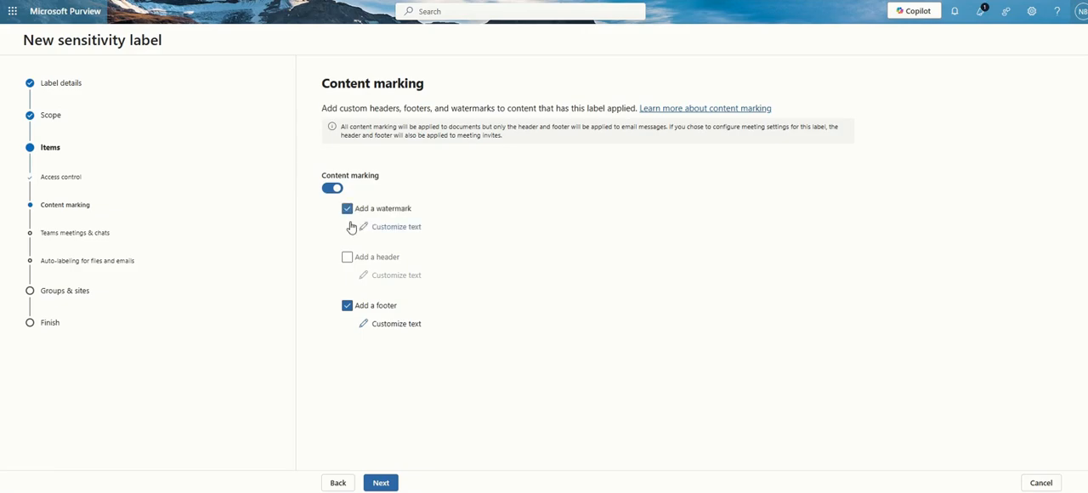
left_click(347, 264)
Customize the watermark with the text CONFIDENTIAL INFORMATION, font size 20 and blue font color
left_click(376, 228)
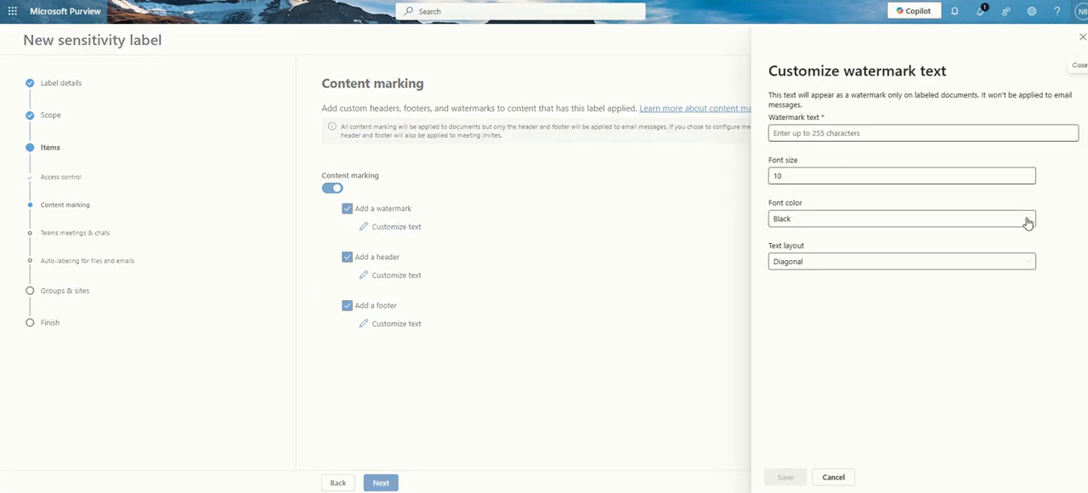
left_click(790, 133)
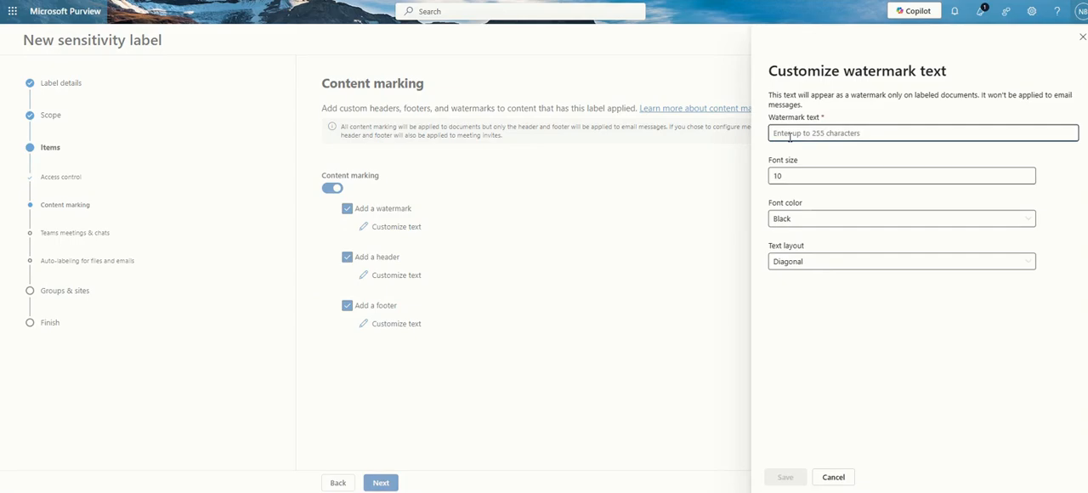
type("CONFID")
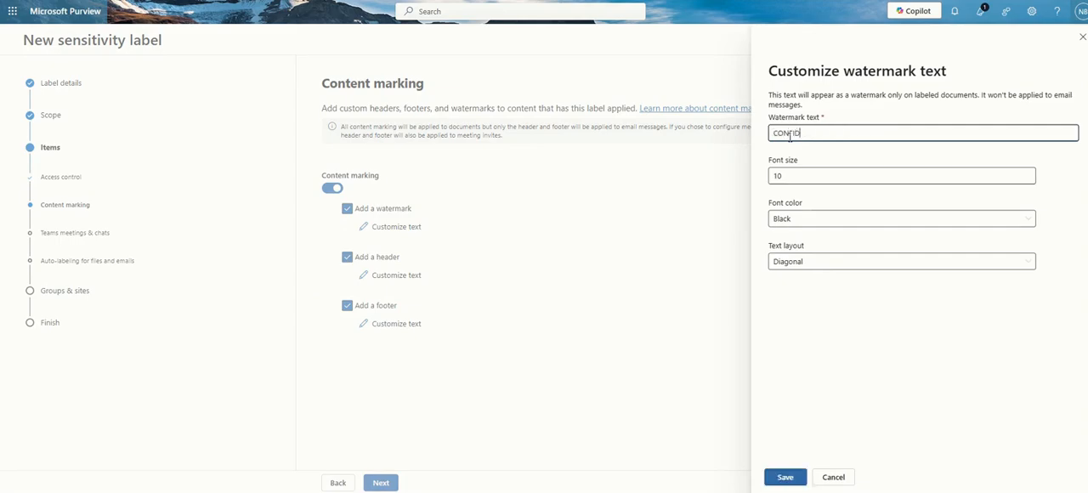
type("ENTIAL INFORMATION")
key("Tab")
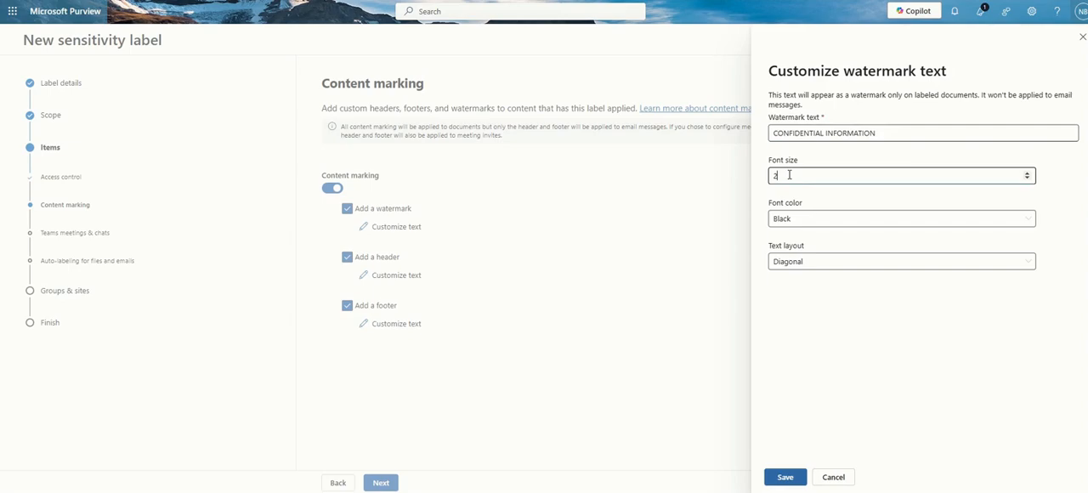
left_click(804, 218)
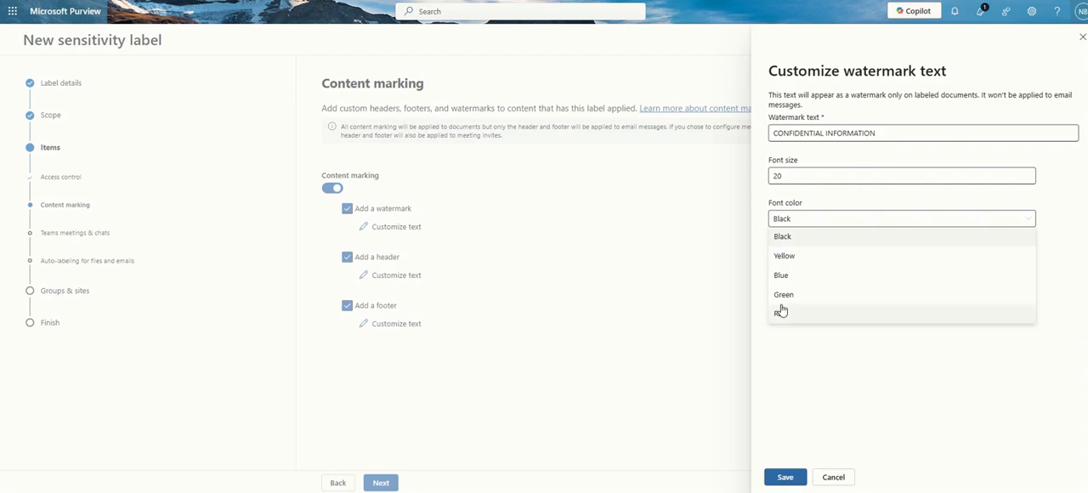
left_click(783, 278)
Try the Horizontal text layout for the watermark, set it back to Diagonal, and save the watermark
left_click(792, 263)
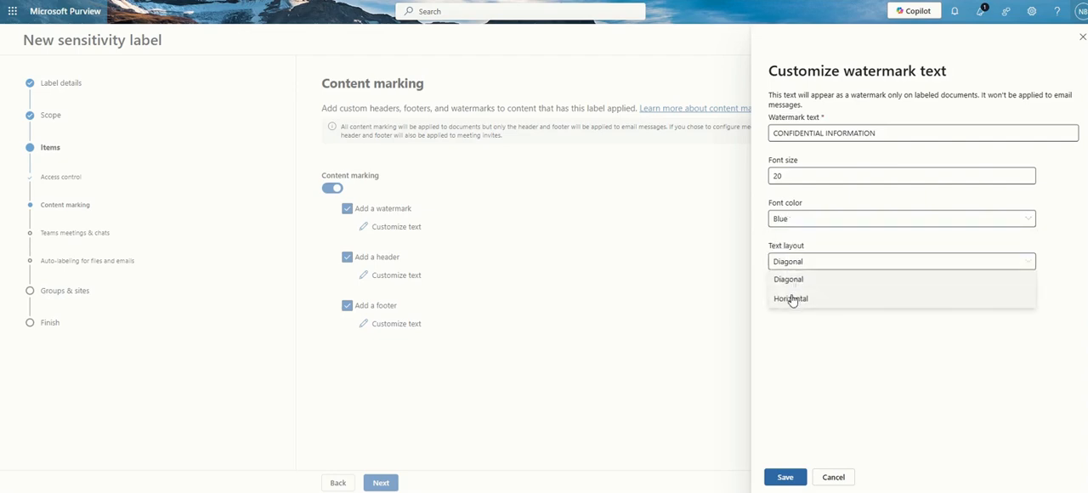
left_click(792, 299)
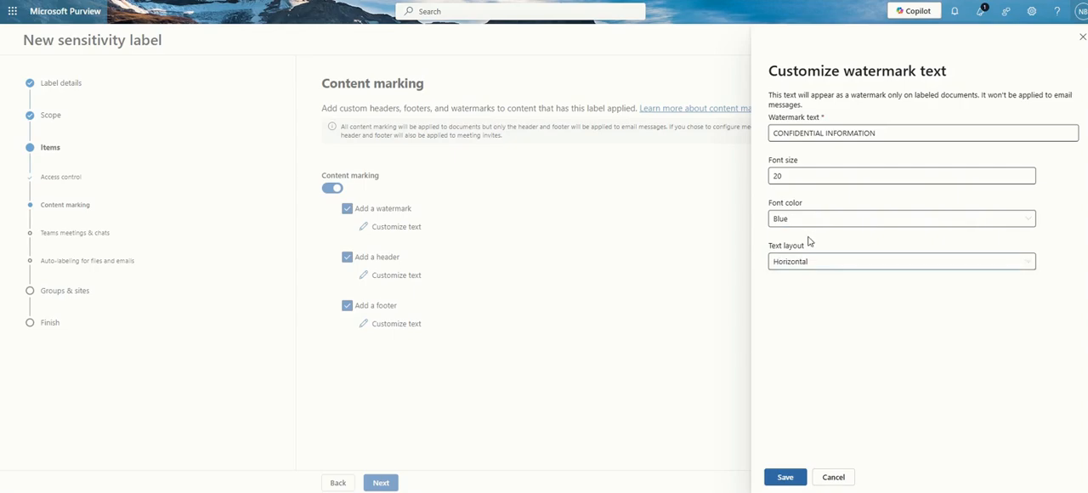
left_click(805, 267)
left_click(802, 281)
left_click(784, 477)
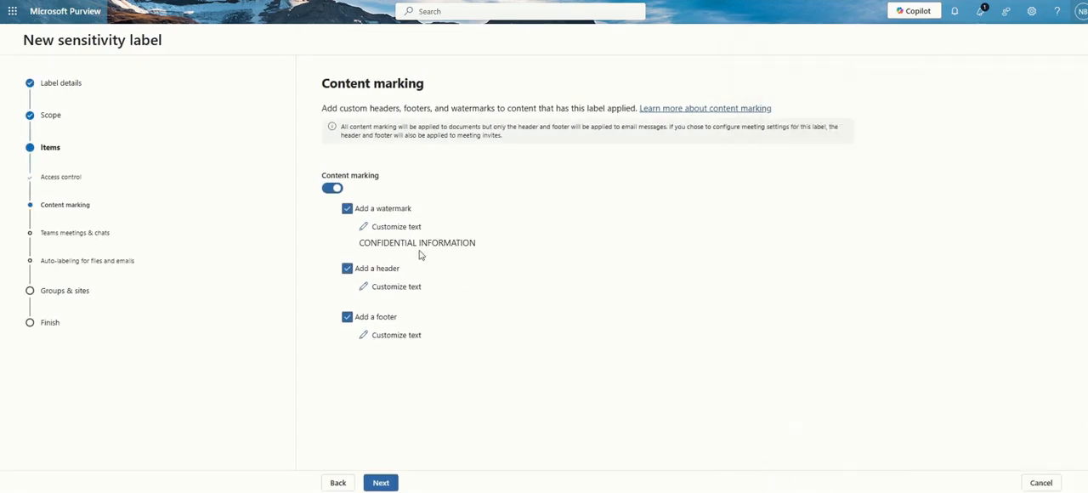
Change the watermark's font color to Red and save it
left_click(391, 227)
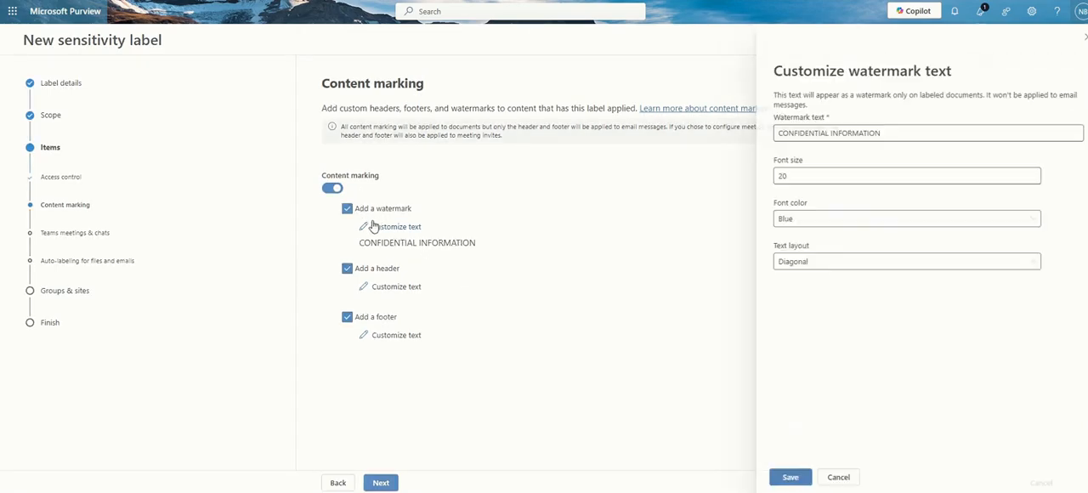
left_click(914, 218)
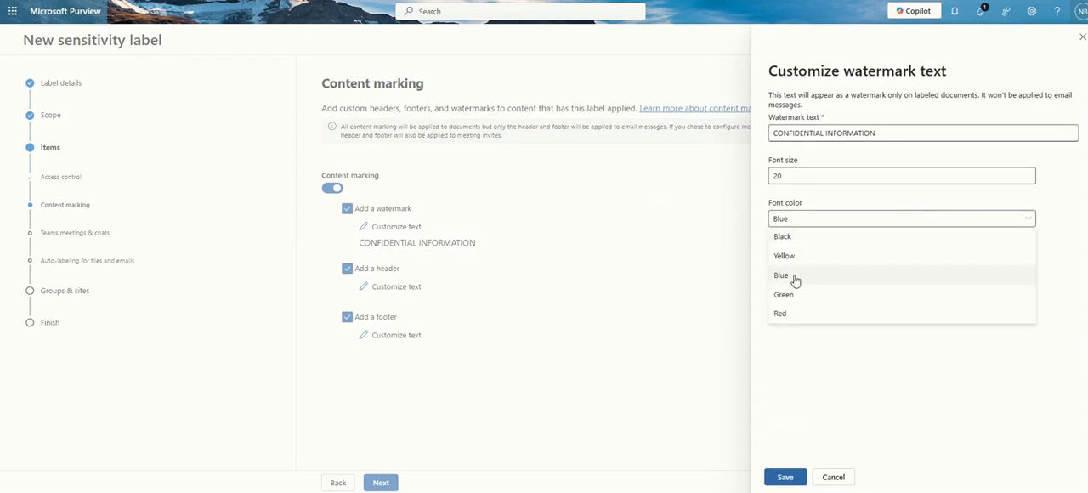
left_click(780, 314)
left_click(784, 477)
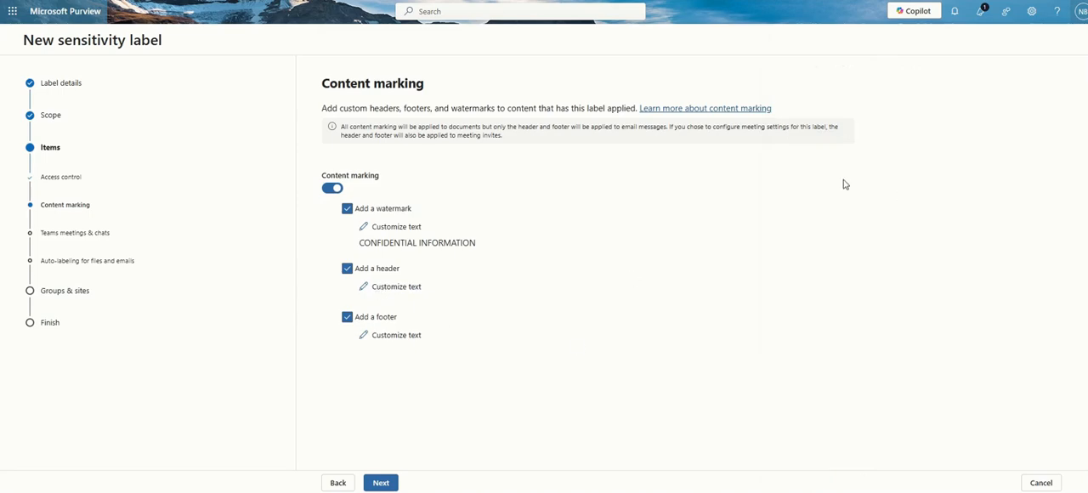
left_click(367, 289)
left_click(873, 124)
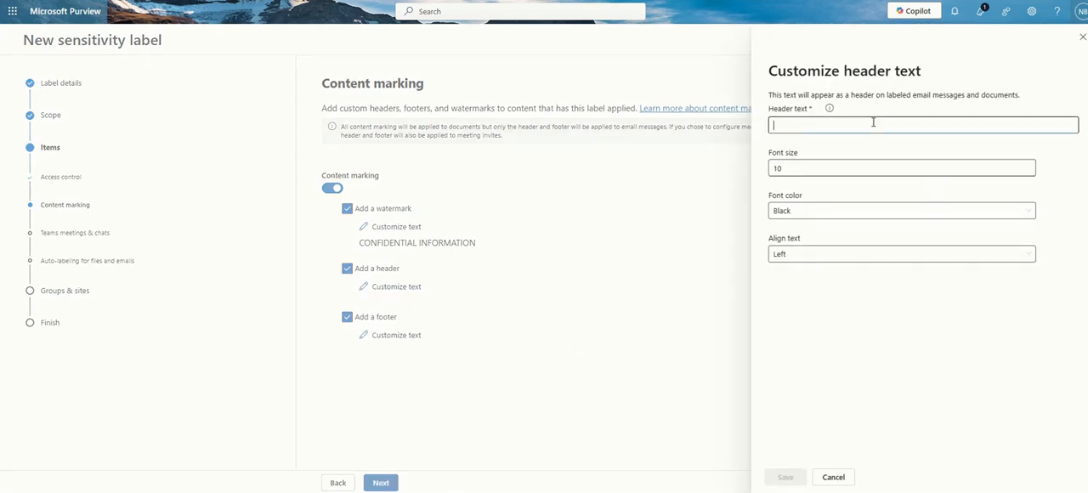
type("H")
key("BackSpace")
type("CONFIDENTIAL")
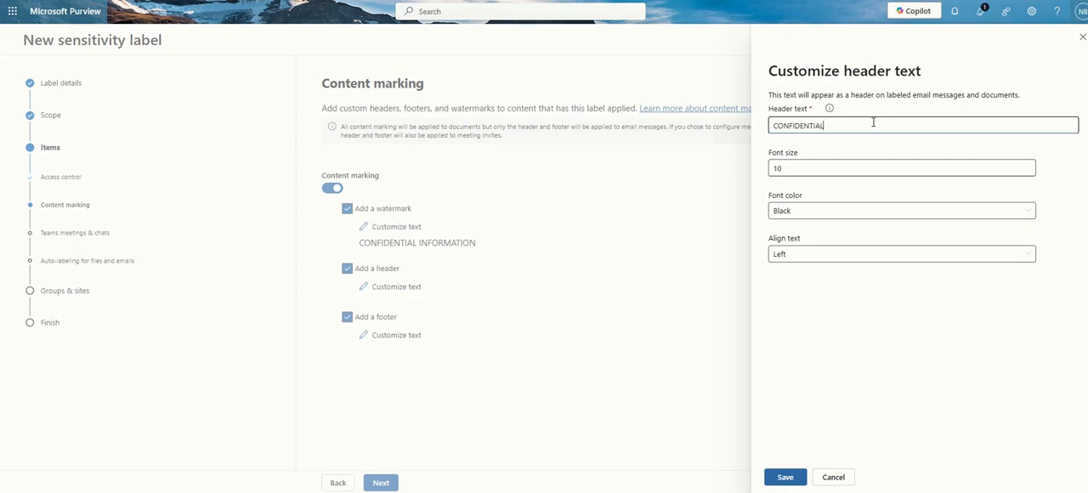
left_click(825, 171)
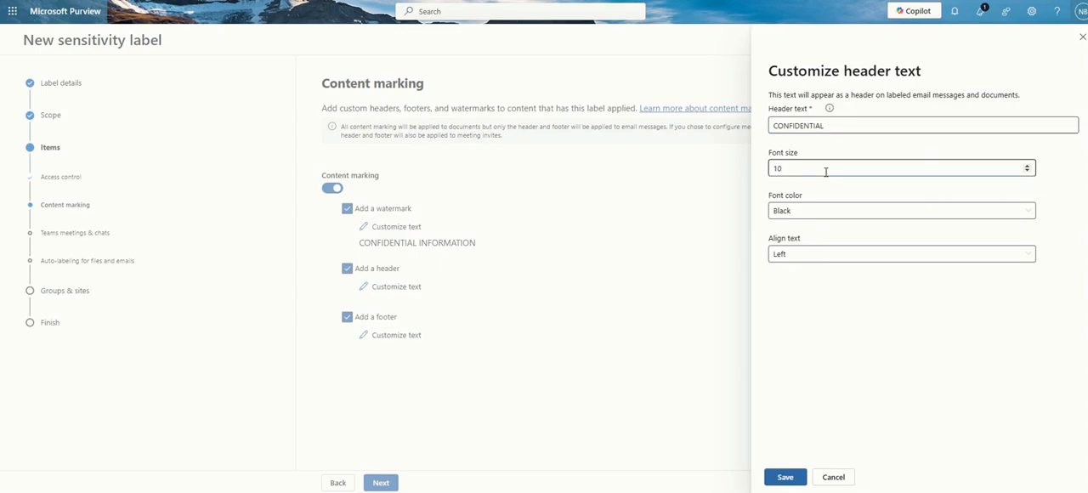
left_click_drag(825, 172, 640, 177)
left_click(919, 217)
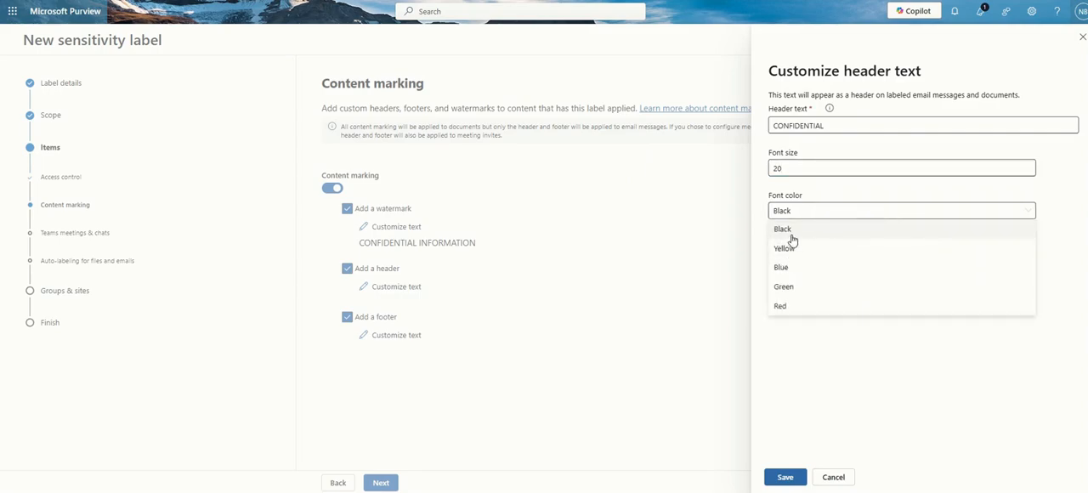
left_click(786, 231)
left_click(787, 258)
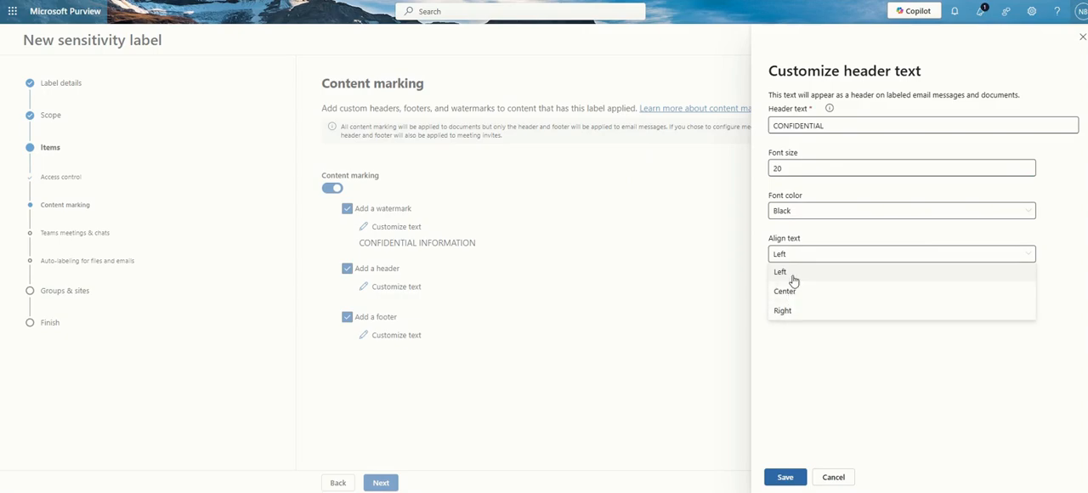
left_click(783, 355)
left_click(833, 477)
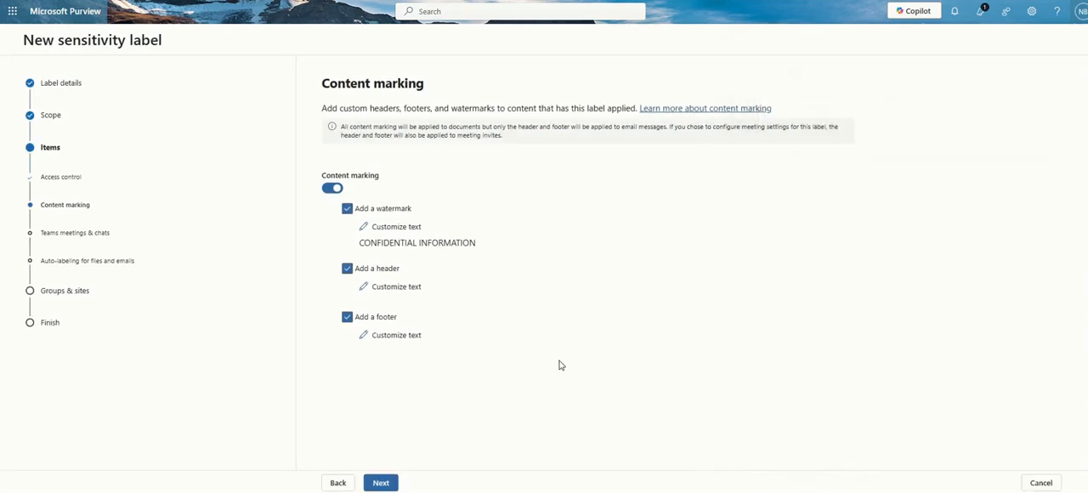
left_click(381, 483)
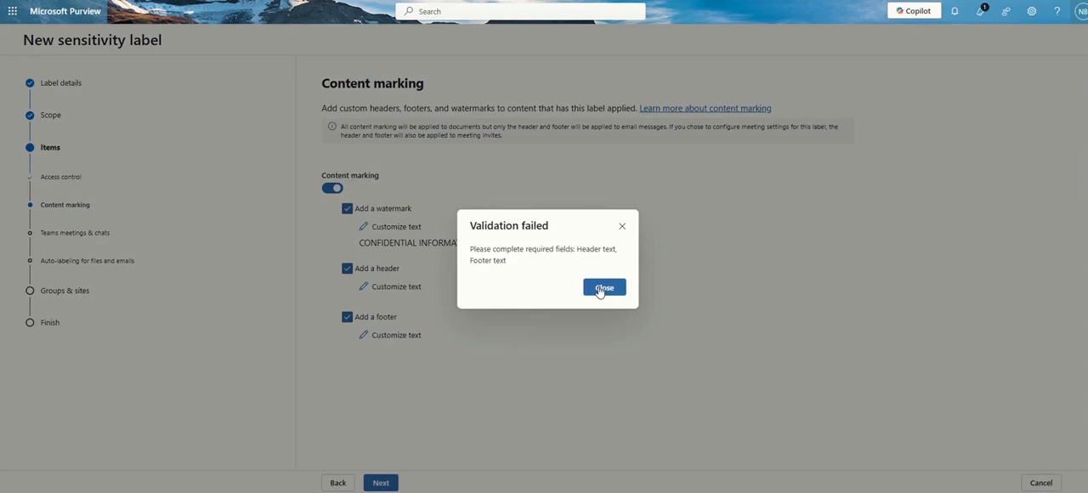
left_click(601, 289)
Set the custom header text to HEADER and save it
left_click(398, 286)
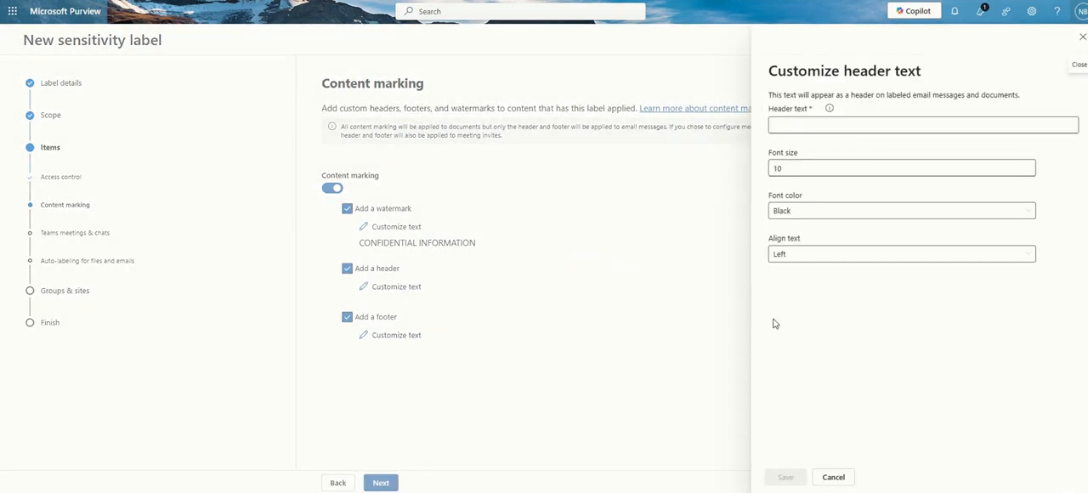
left_click(869, 128)
type("HEADR")
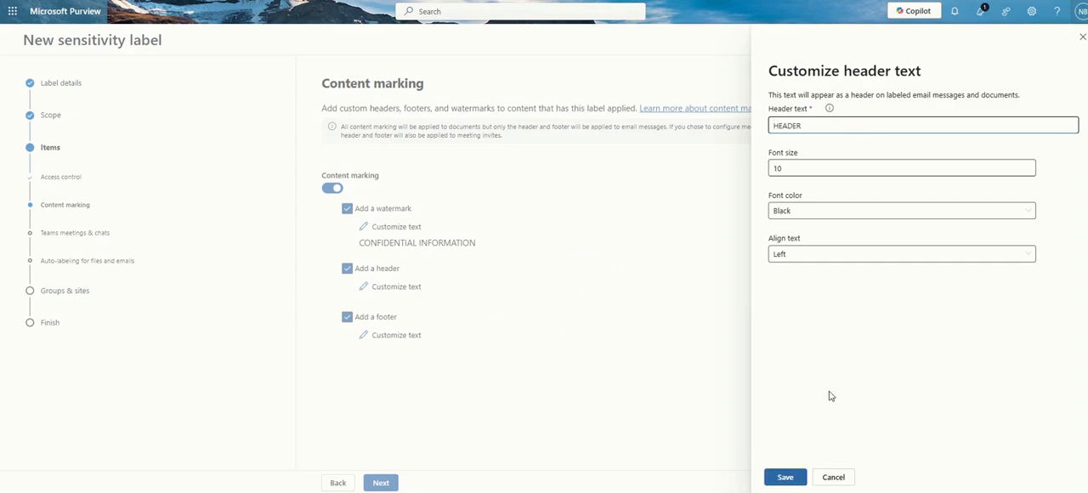
left_click(786, 477)
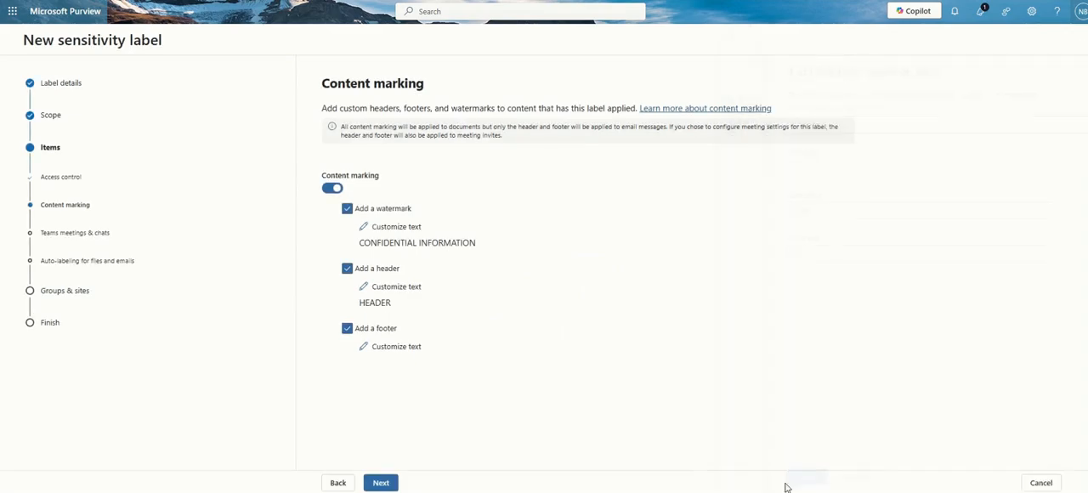
Set the custom footer text to FOOTER, save it, and continue to the Teams meetings and chats settings
left_click(393, 348)
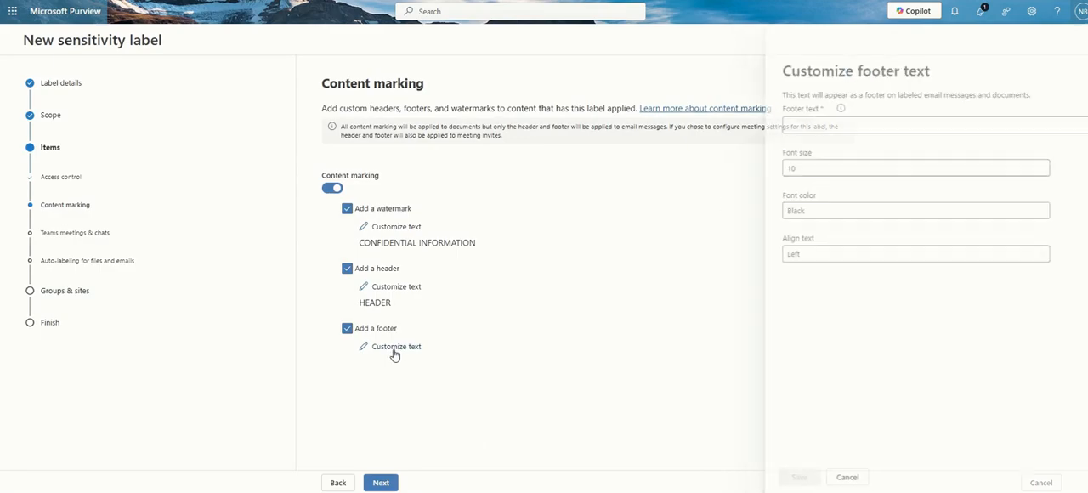
left_click(840, 126)
type("FOOTER")
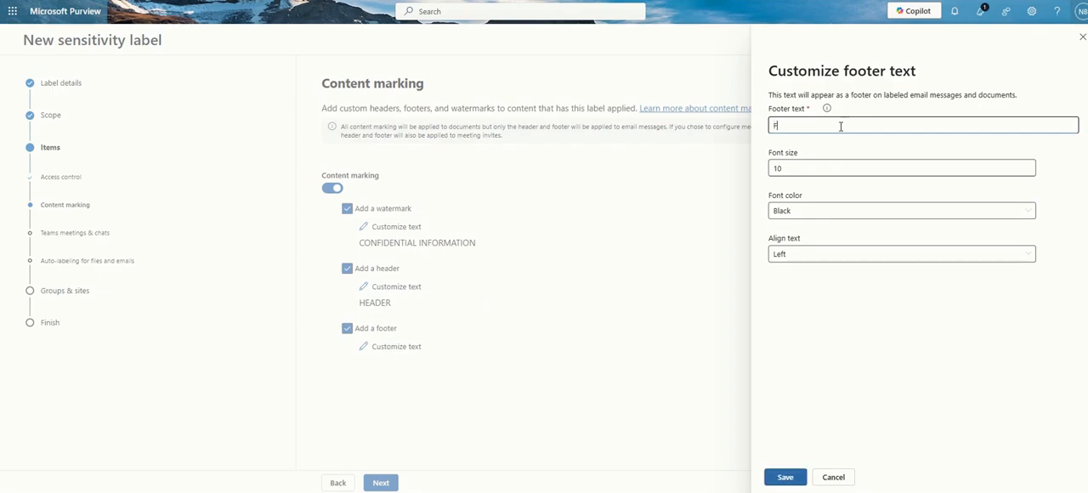
left_click(784, 477)
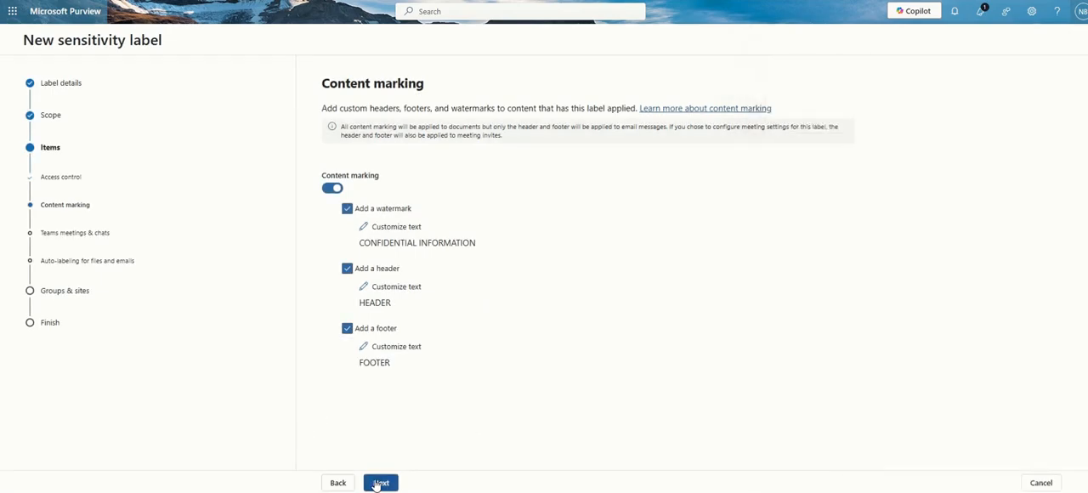
left_click(377, 483)
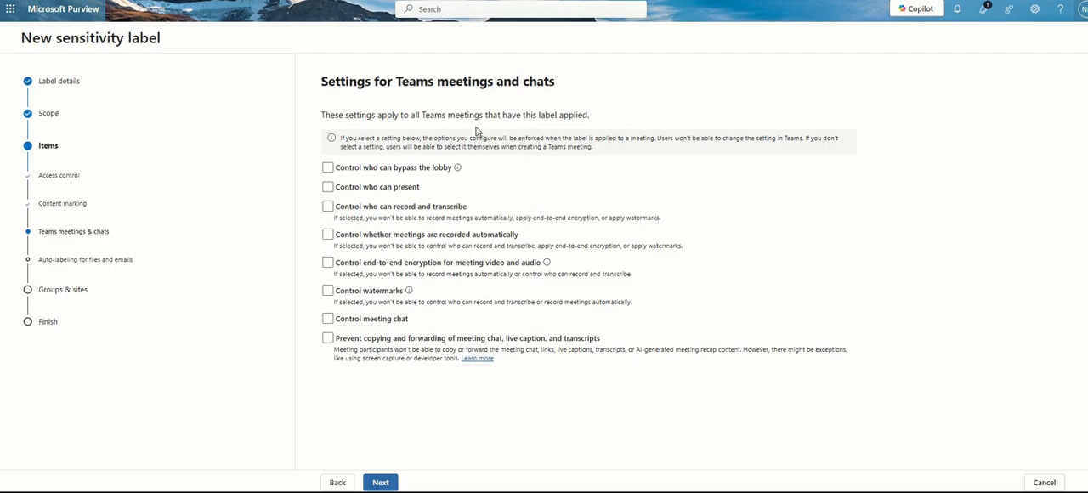
Enable control over who can bypass the lobby, set it to People who were invited, and allow people dialing in to bypass it
left_click(329, 169)
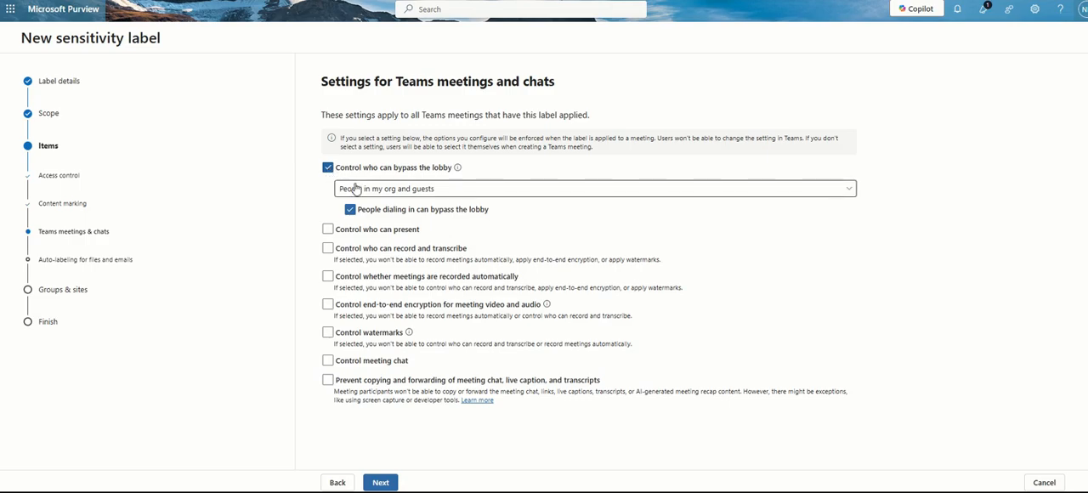
left_click(355, 190)
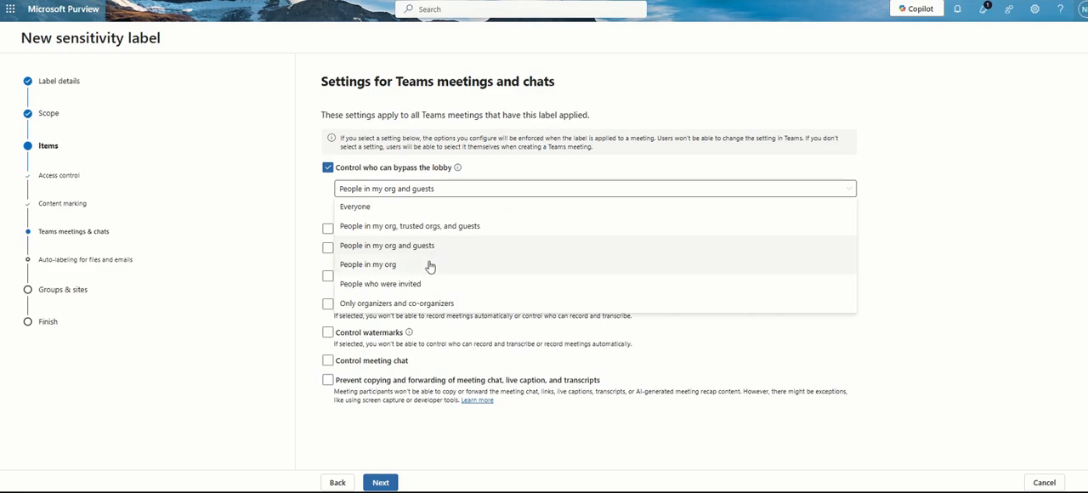
left_click(459, 306)
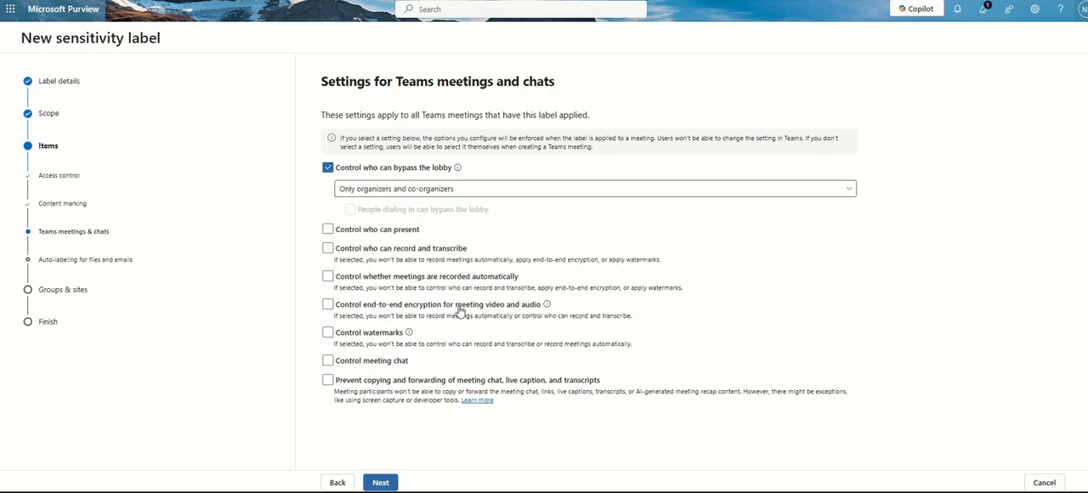
left_click(358, 192)
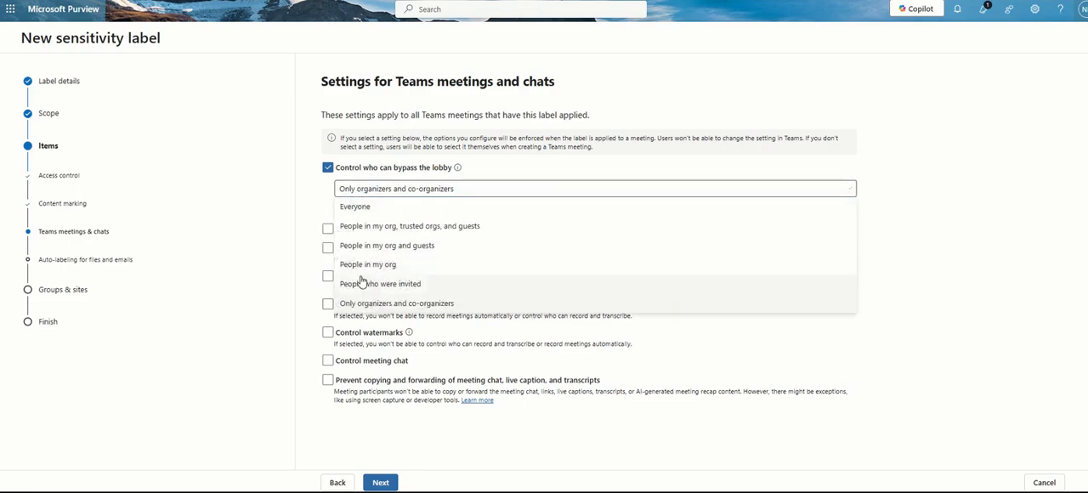
left_click(446, 289)
left_click(349, 209)
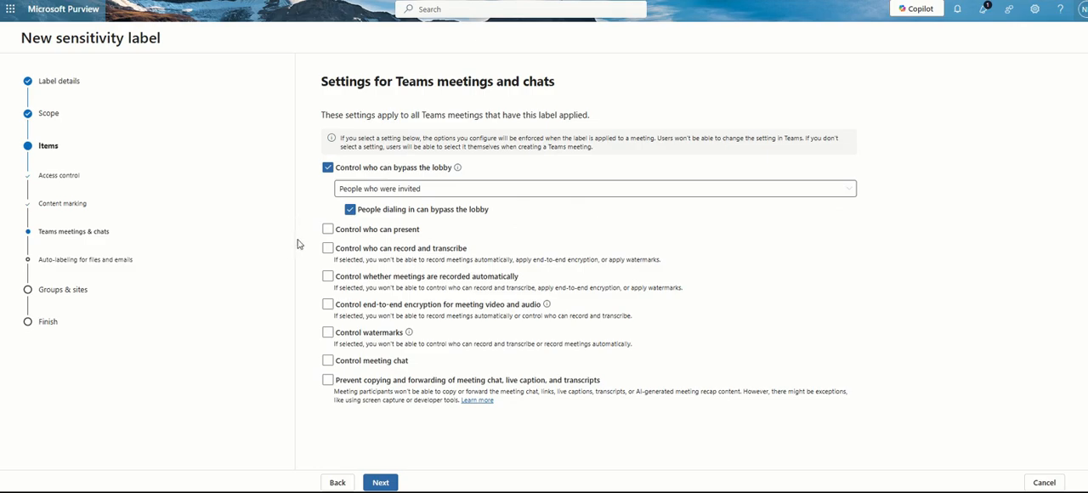
Enable control over who can present and set it to Let meeting organizers select specific people
left_click(328, 230)
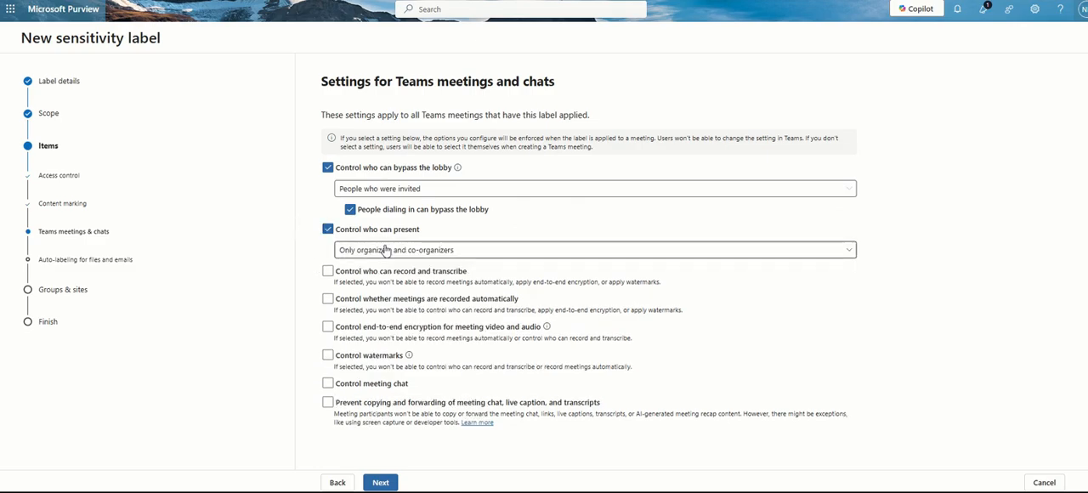
left_click(385, 249)
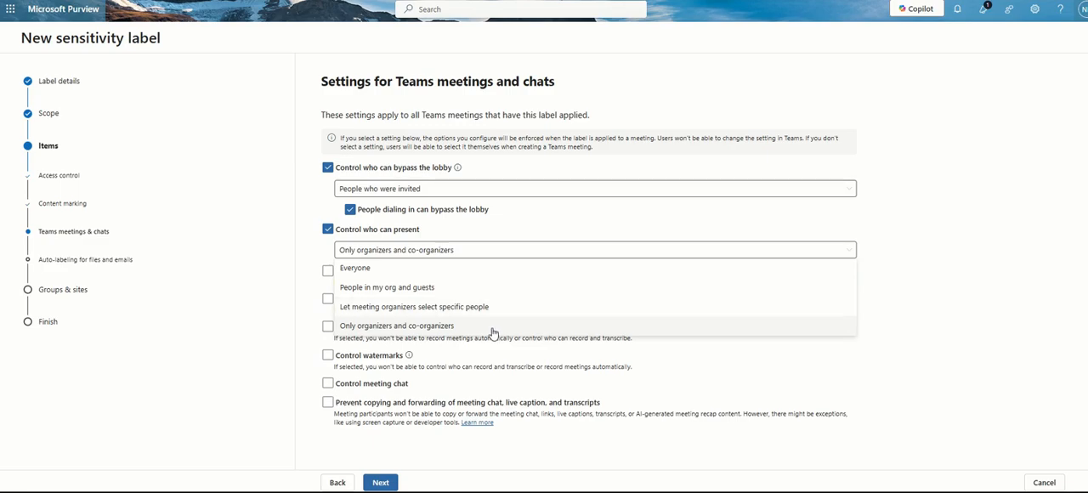
left_click(476, 307)
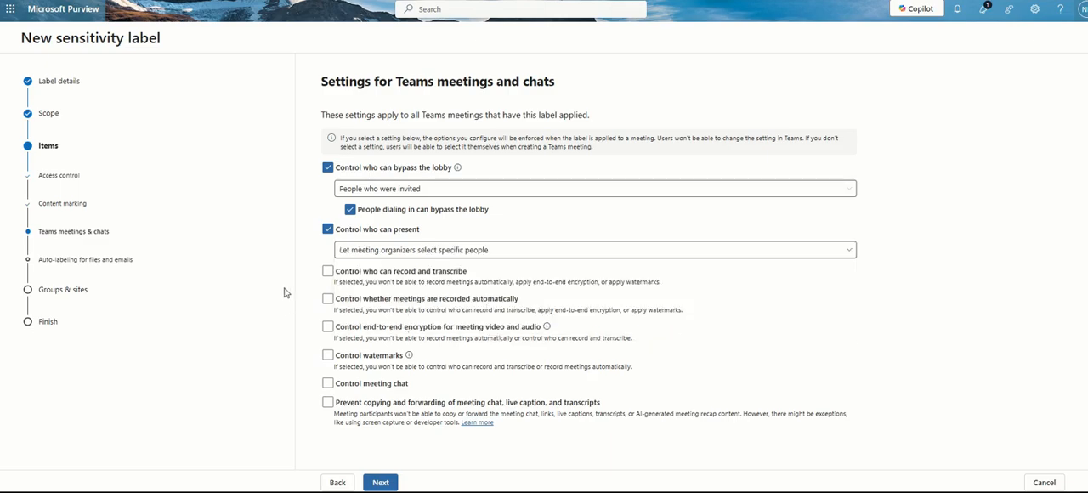
Try the controls for who can record and transcribe and for automatic meeting recording, clearing each one again
left_click(327, 272)
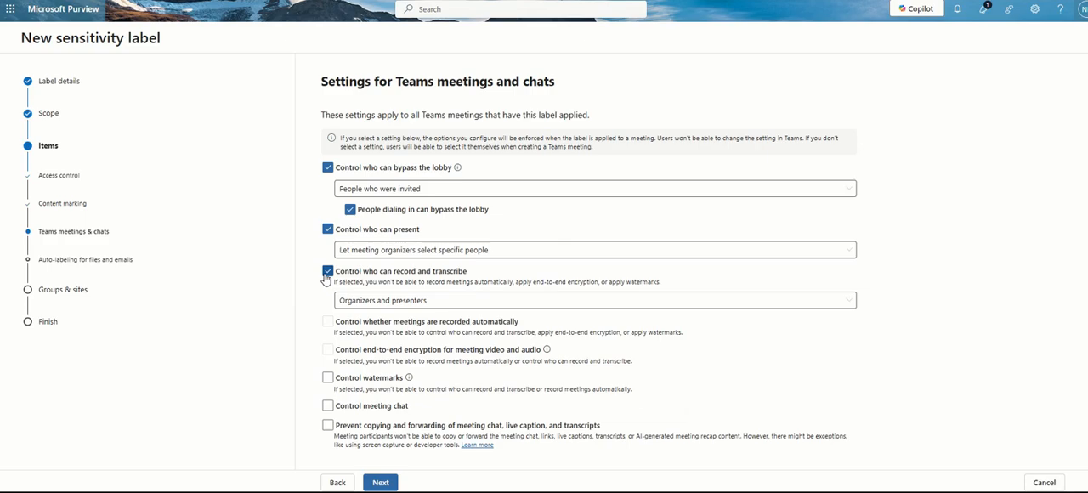
left_click(345, 301)
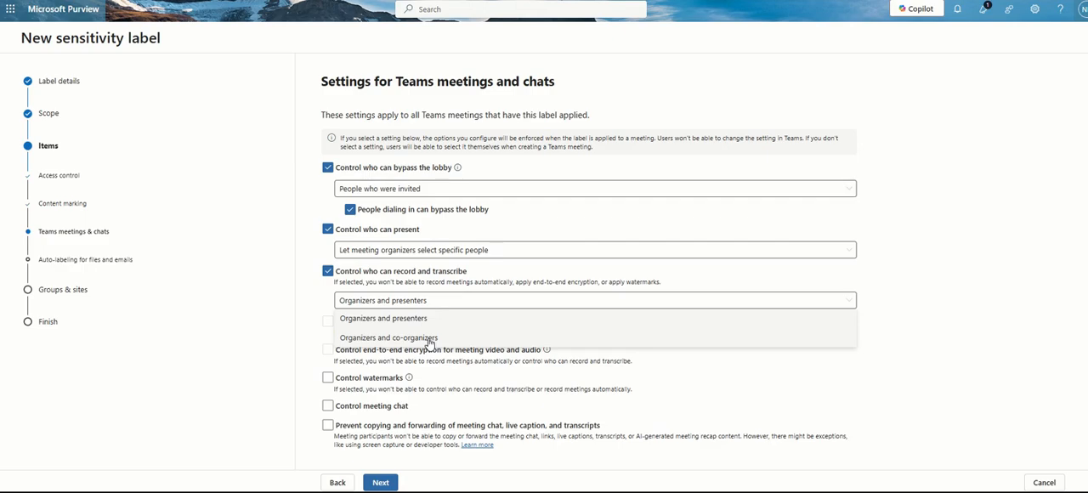
left_click(327, 276)
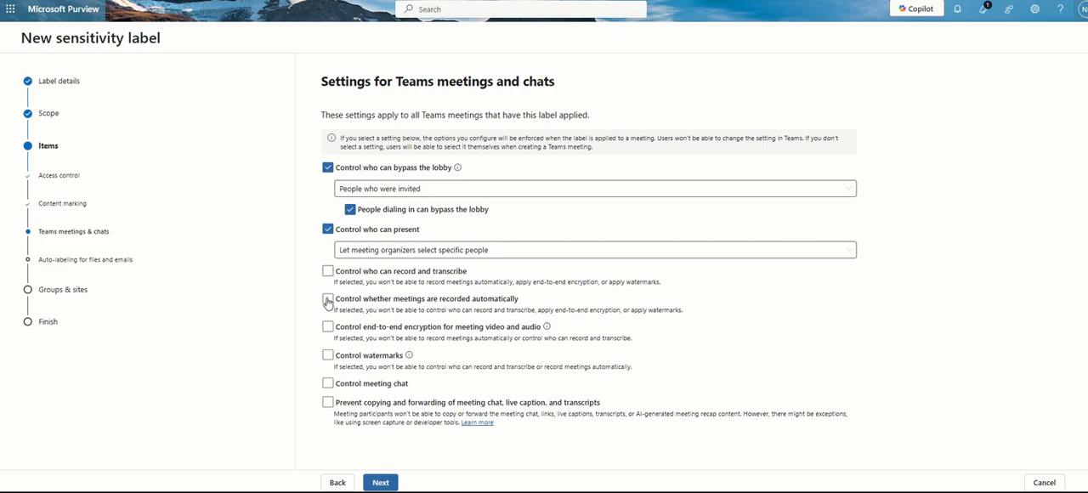
left_click(327, 299)
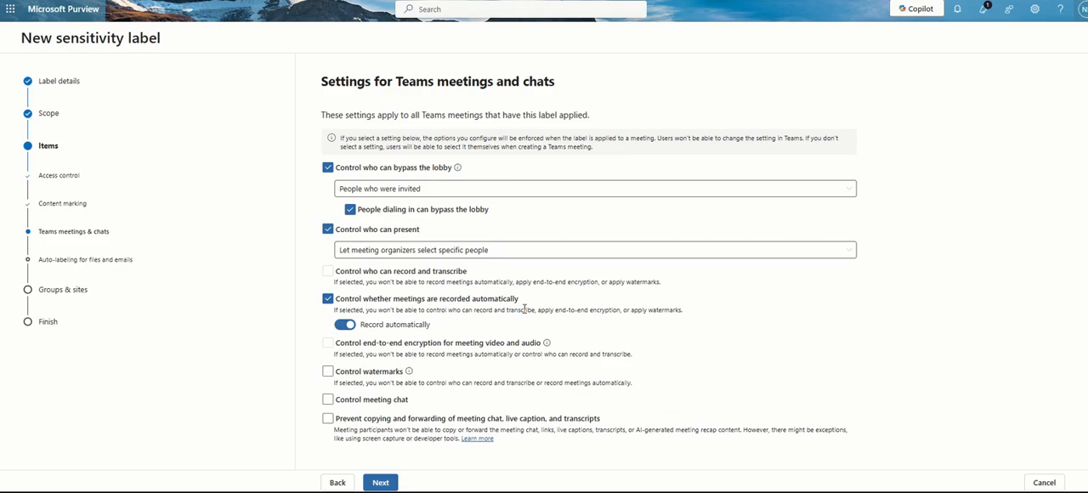
left_click(344, 325)
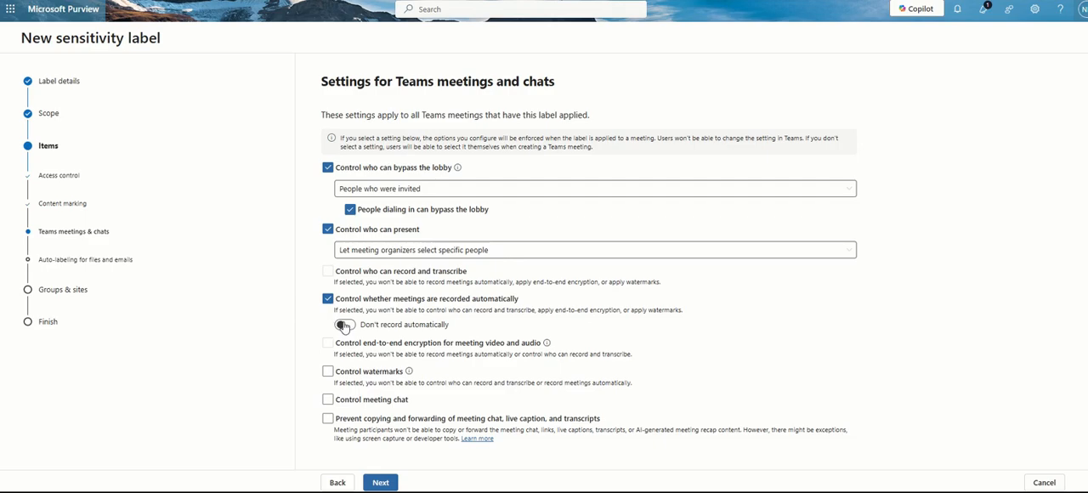
left_click(328, 298)
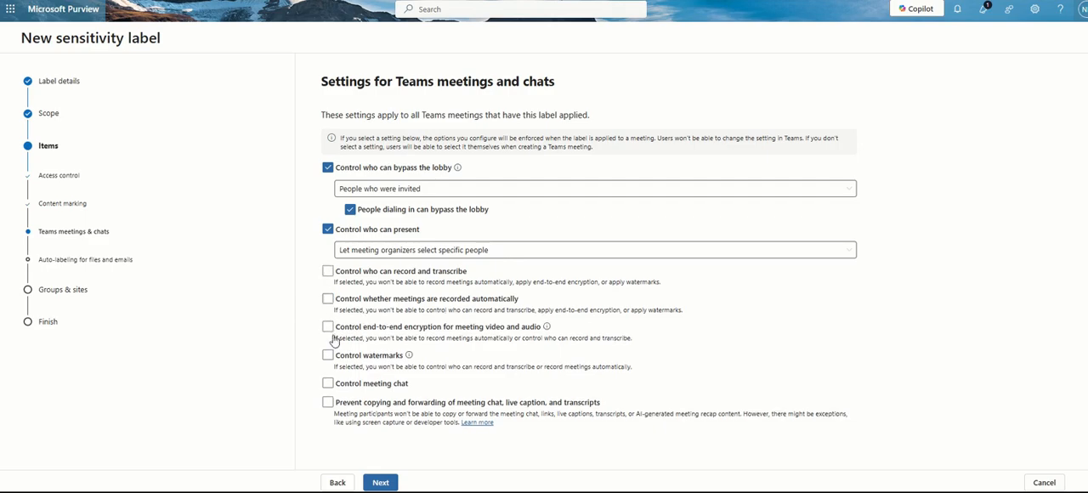
Try the end-to-end encryption control for meeting video and audio, switching encryption on and back off
left_click(327, 327)
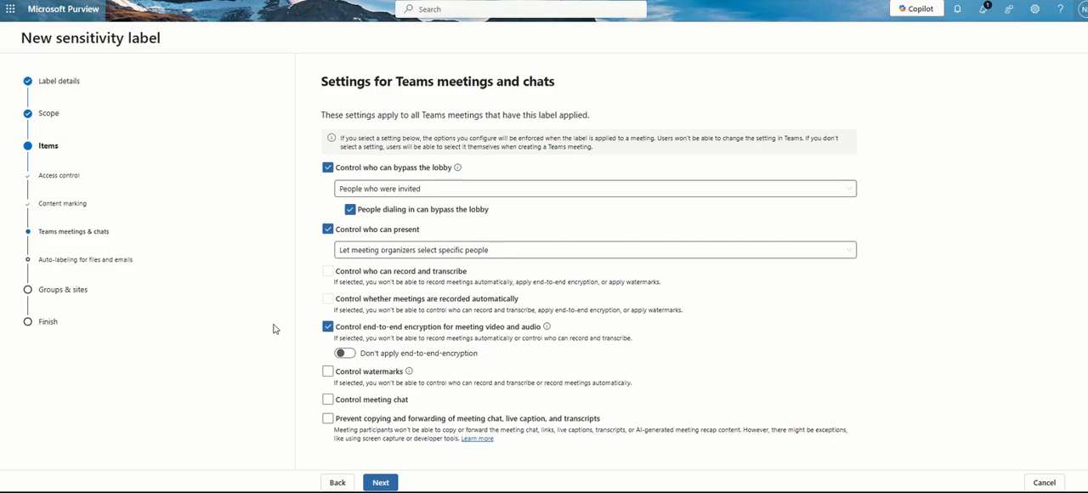
left_click(345, 353)
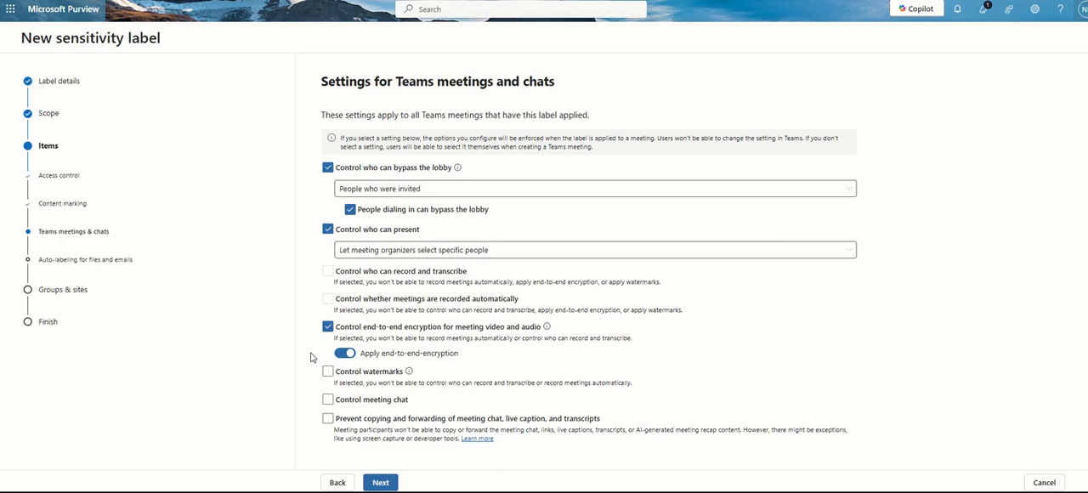
left_click(344, 353)
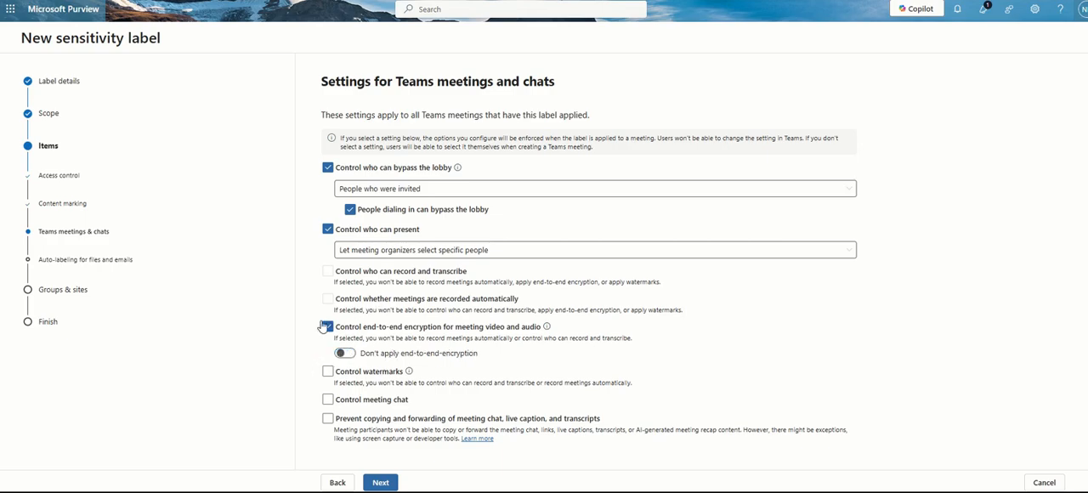
Enable control of meeting watermarks and clear the control for end-to-end encryption of meeting video and audio
left_click(327, 371)
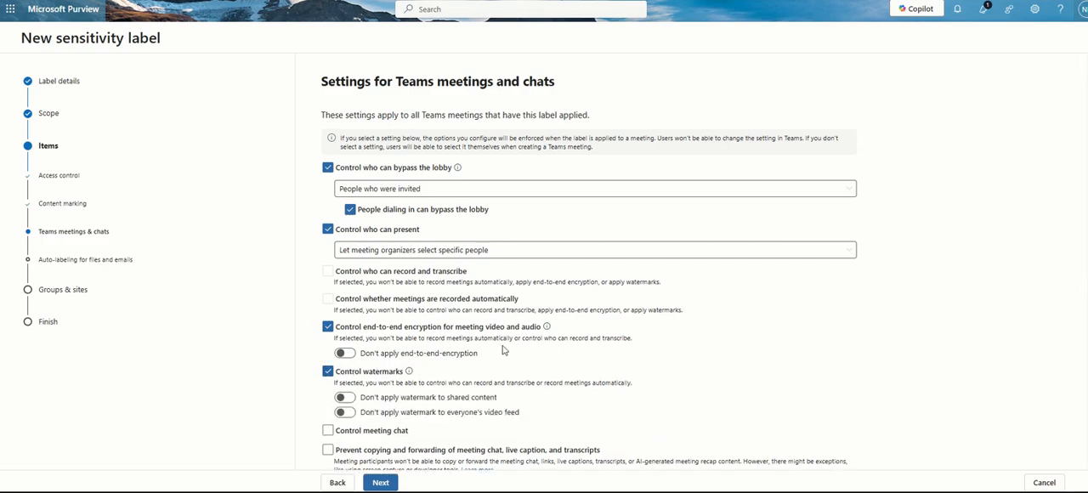
left_click_drag(387, 377, 646, 381)
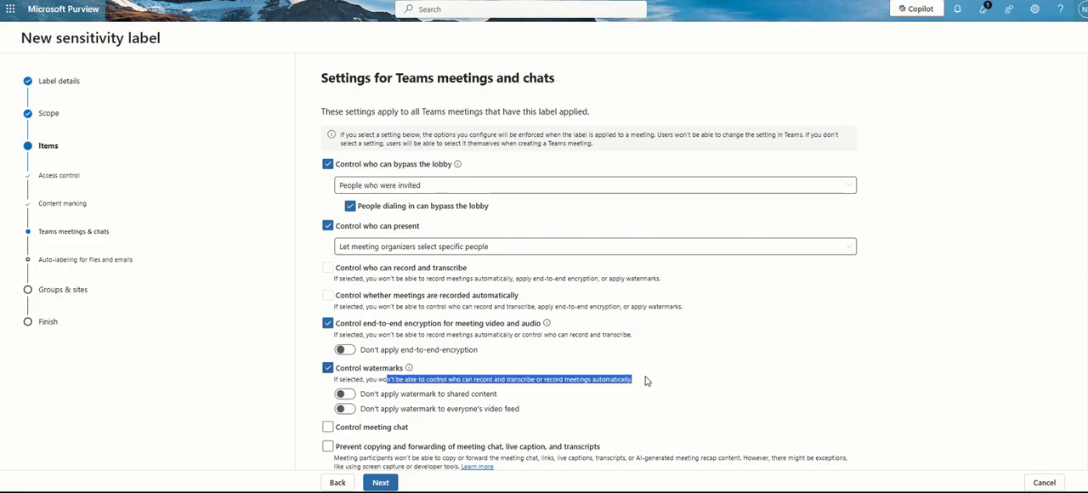
left_click(646, 381)
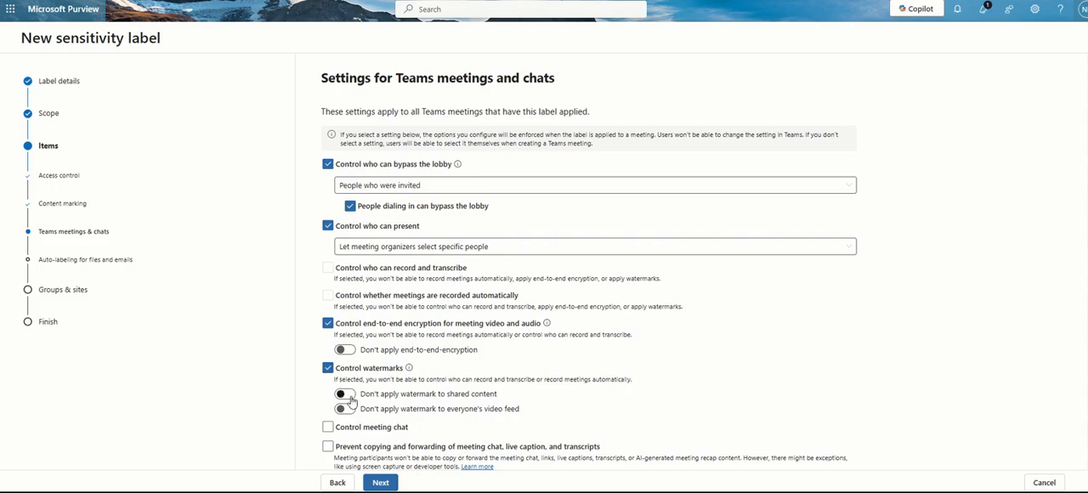
left_click(327, 326)
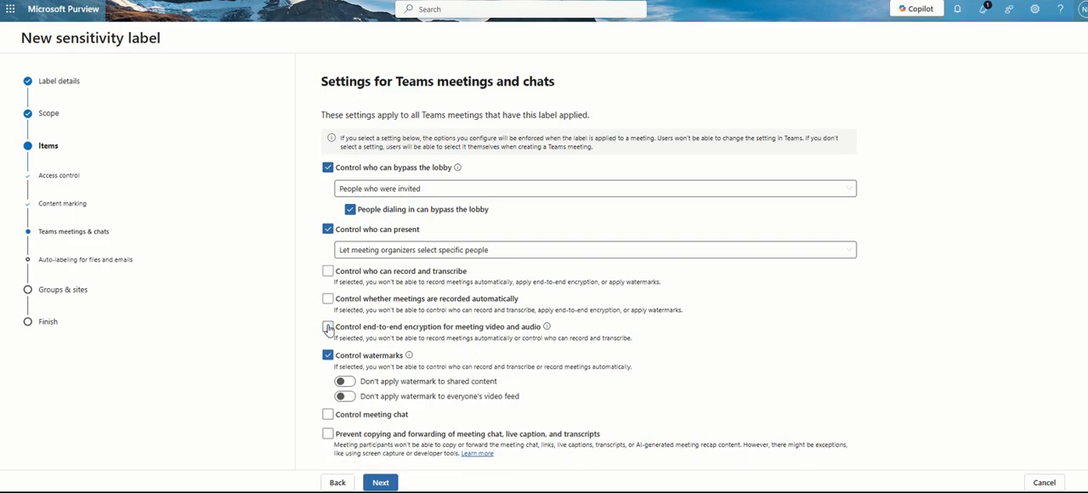
Try applying the watermark to shared content and to everyone's video feed, switching each option back off
left_click(345, 382)
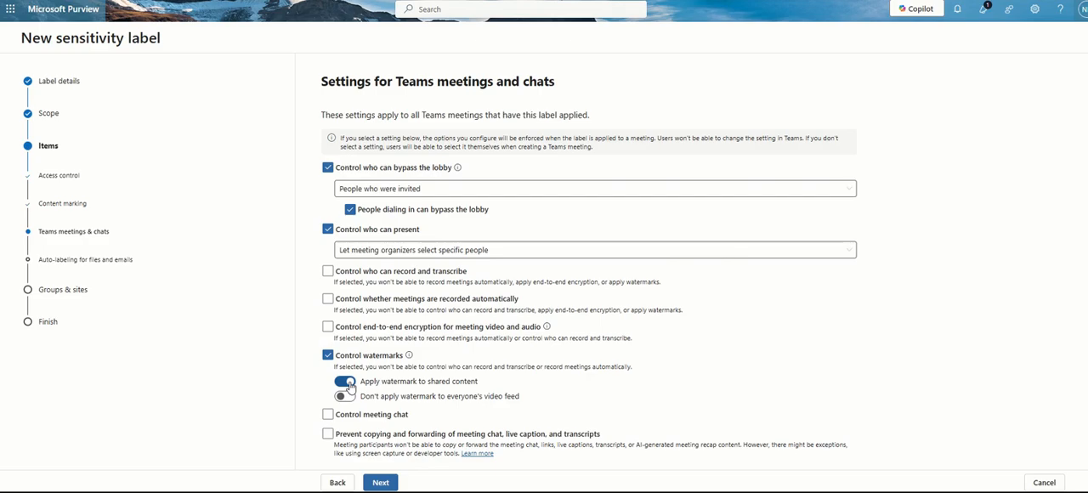
left_click(340, 384)
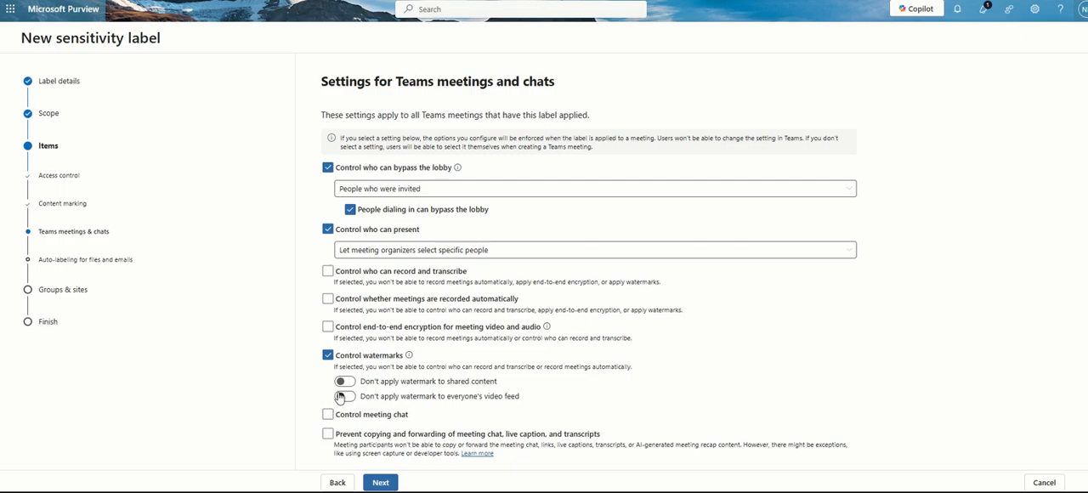
left_click(343, 396)
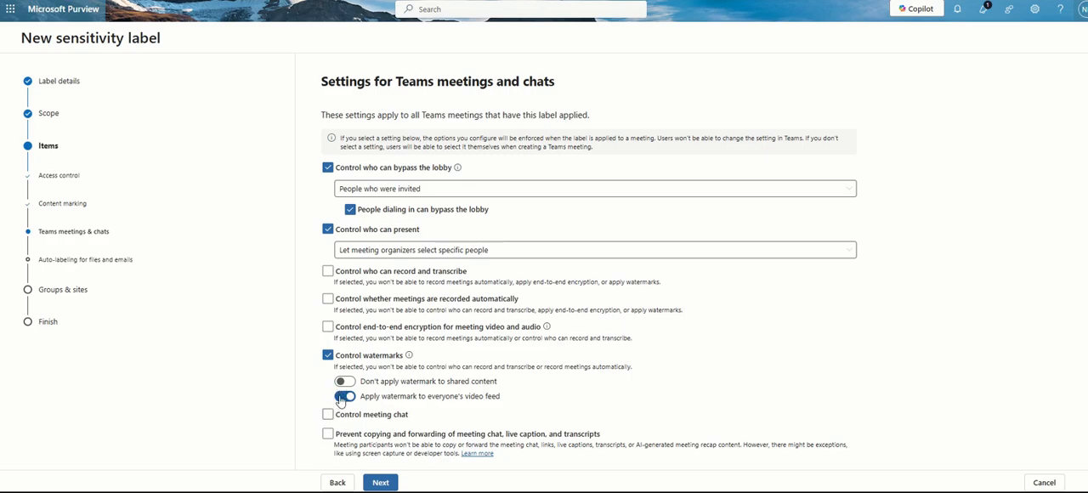
left_click(342, 396)
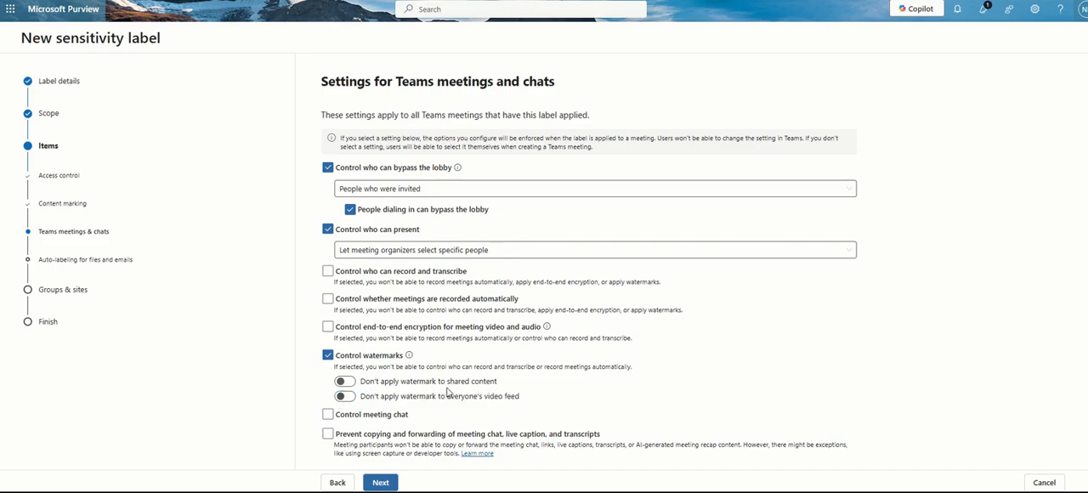
Enable control of the meeting chat and set it to In-meeting only
left_click(328, 415)
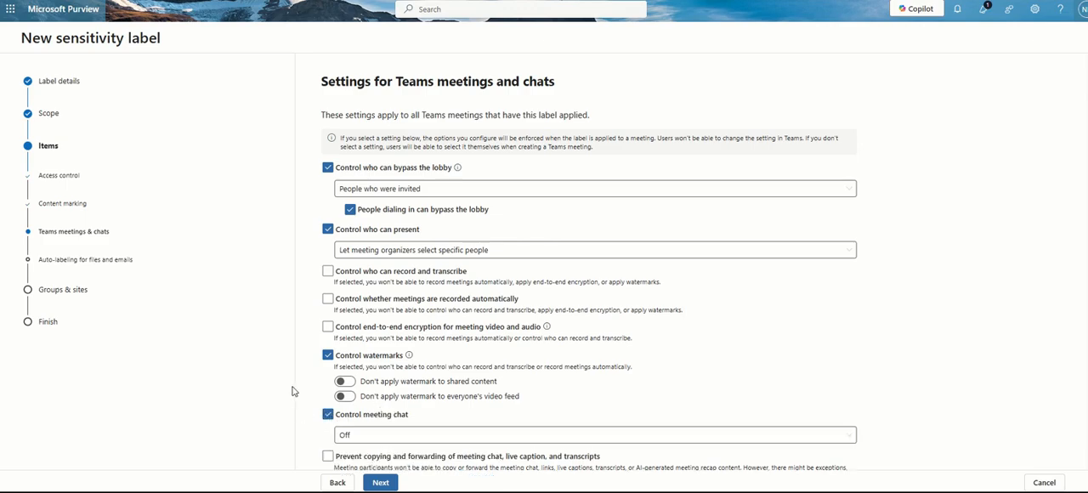
left_click(366, 433)
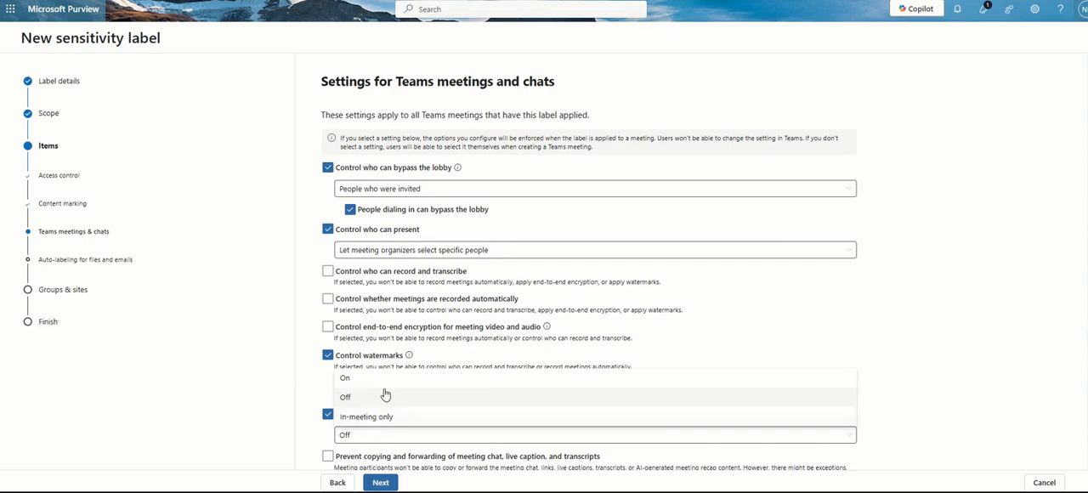
left_click(309, 439)
scroll(309, 440, "down", 1)
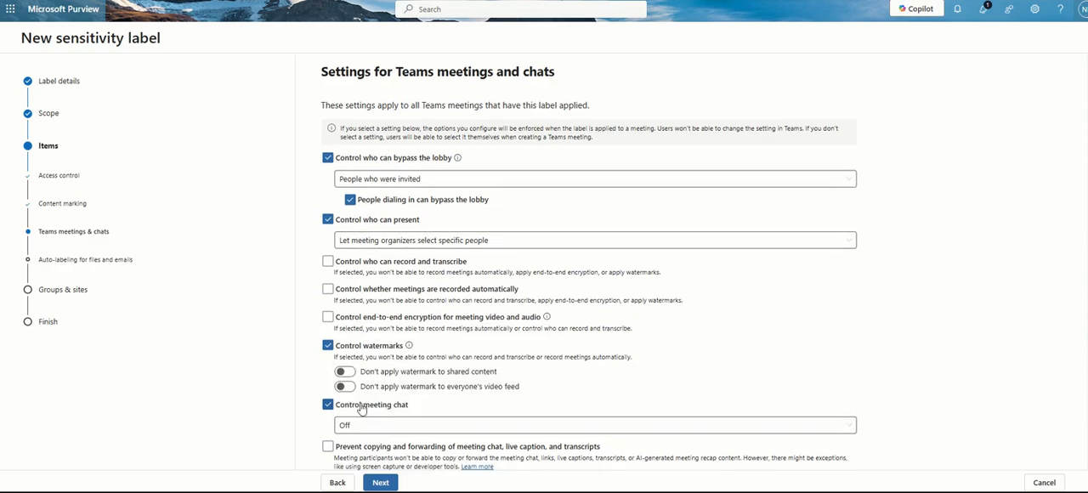
left_click(359, 407)
left_click(329, 415)
left_click(344, 435)
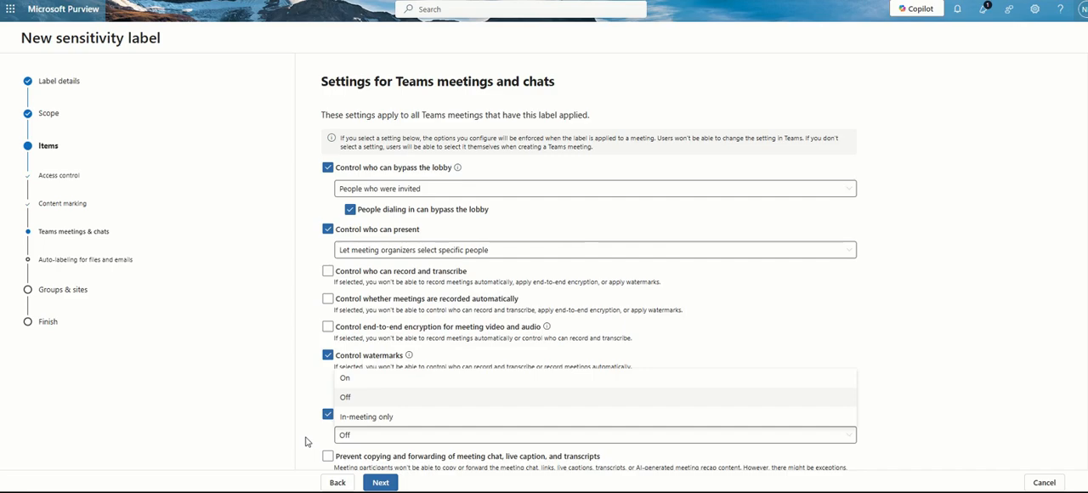
left_click(307, 442)
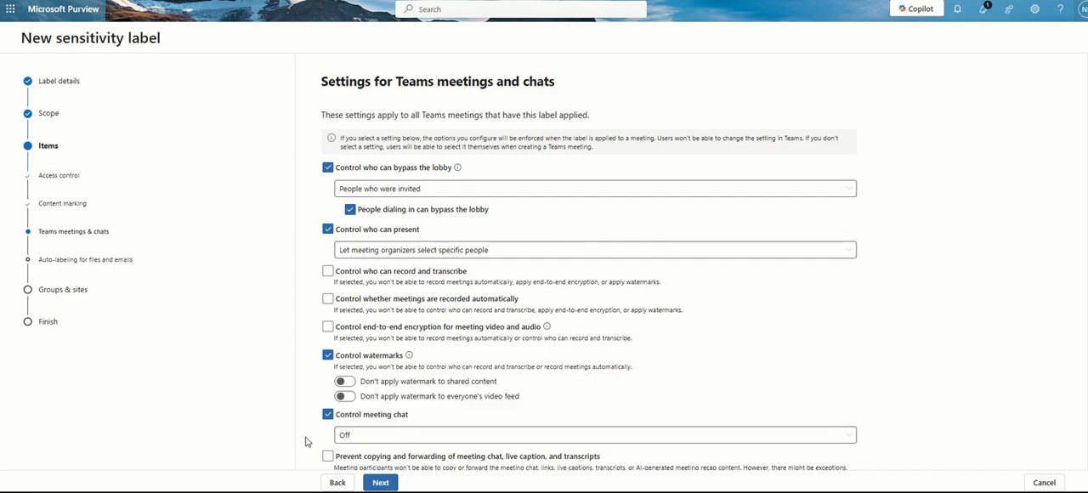
scroll(307, 442, "down", 1)
left_click(344, 427)
left_click(349, 410)
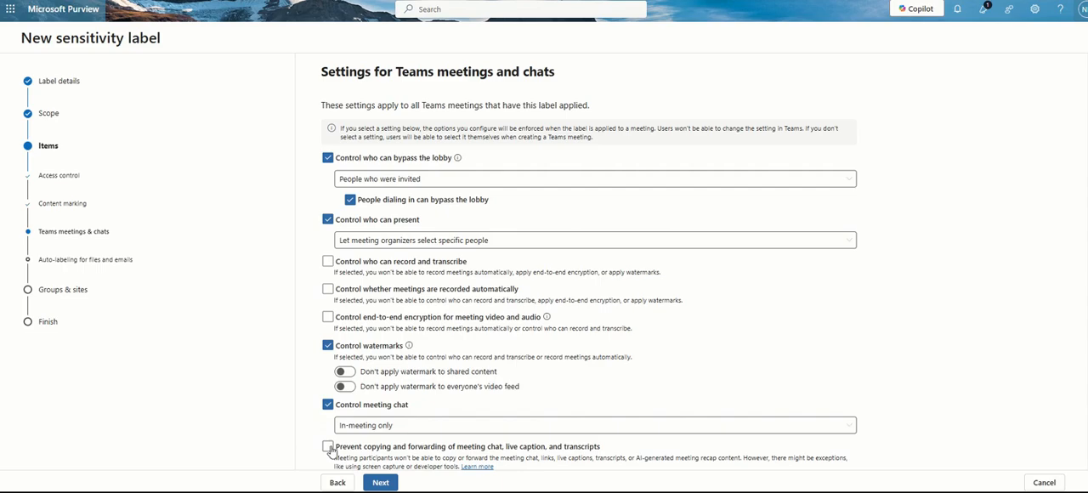
Prevent copying and forwarding of meeting chat, live caption and transcripts, and continue to auto-labeling for files and emails
left_click(329, 448)
left_click(379, 482)
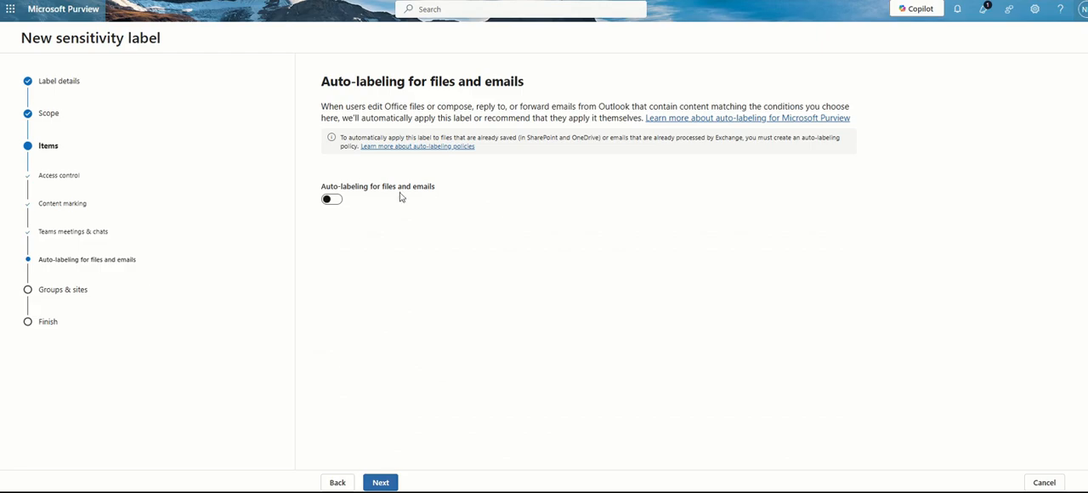
Turn on auto-labeling for files and emails with a Content contains condition, keeping the action as Automatically apply the label
left_click(333, 199)
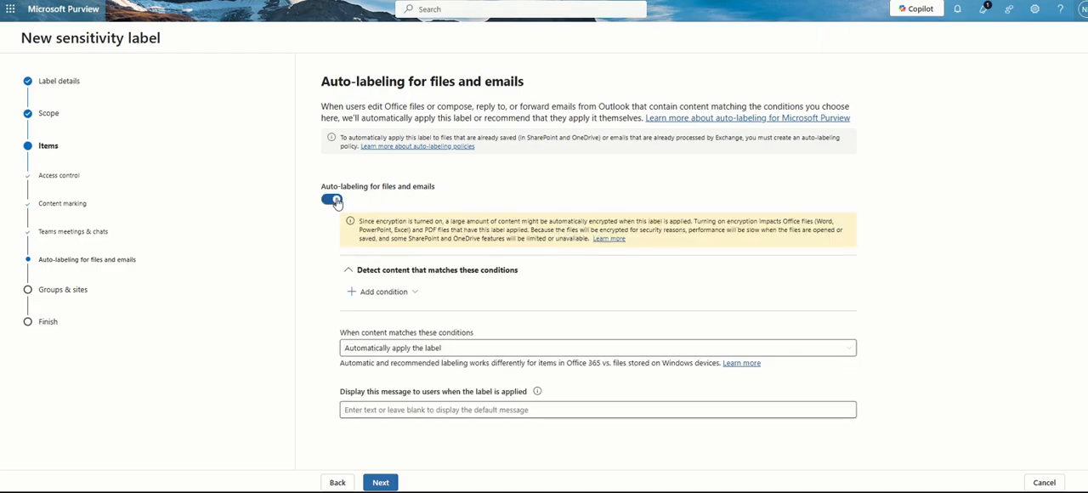
left_click(379, 296)
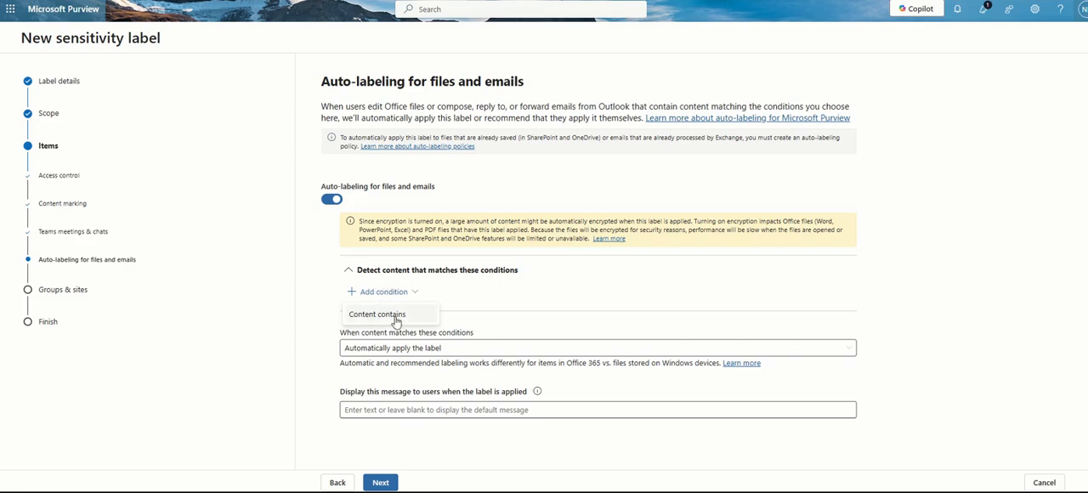
left_click(395, 320)
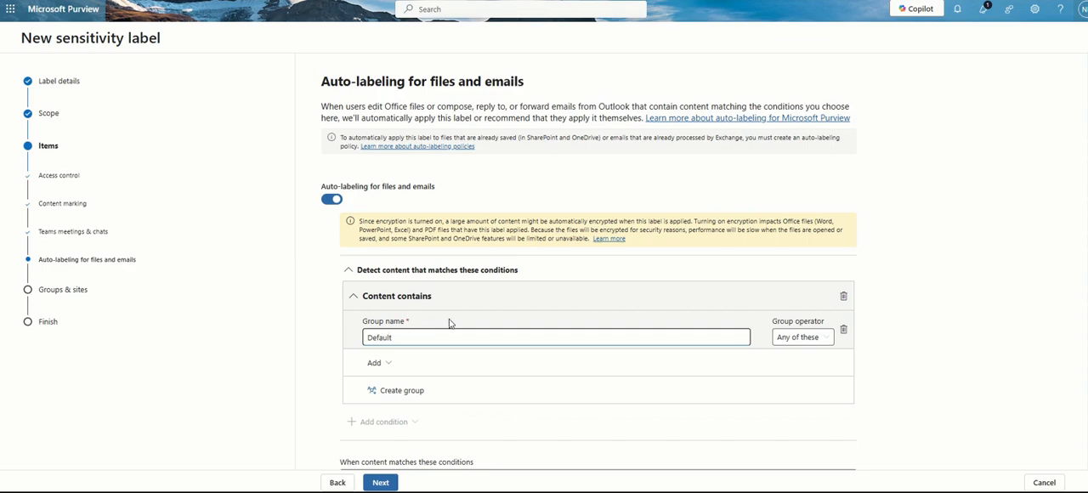
scroll(454, 341, "down", 2)
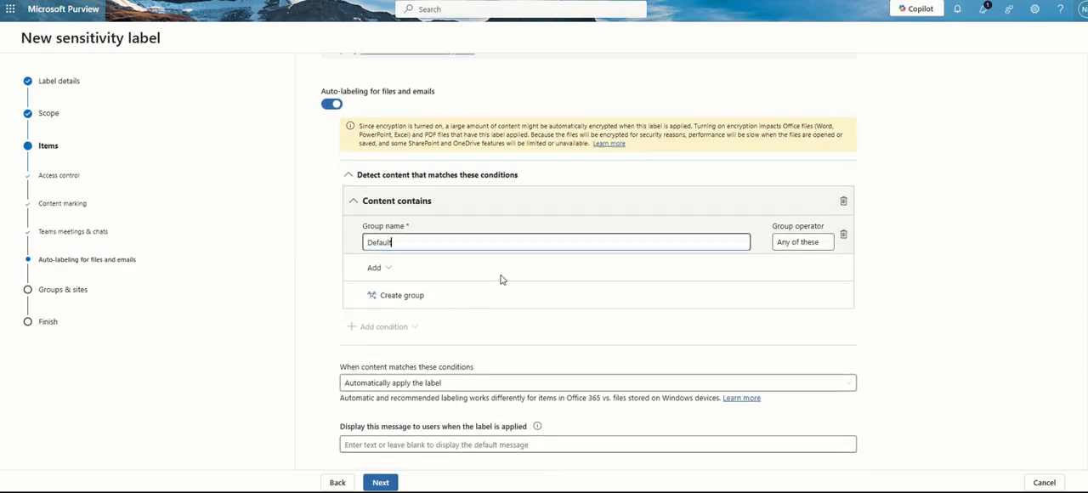
scroll(513, 246, "up", 3)
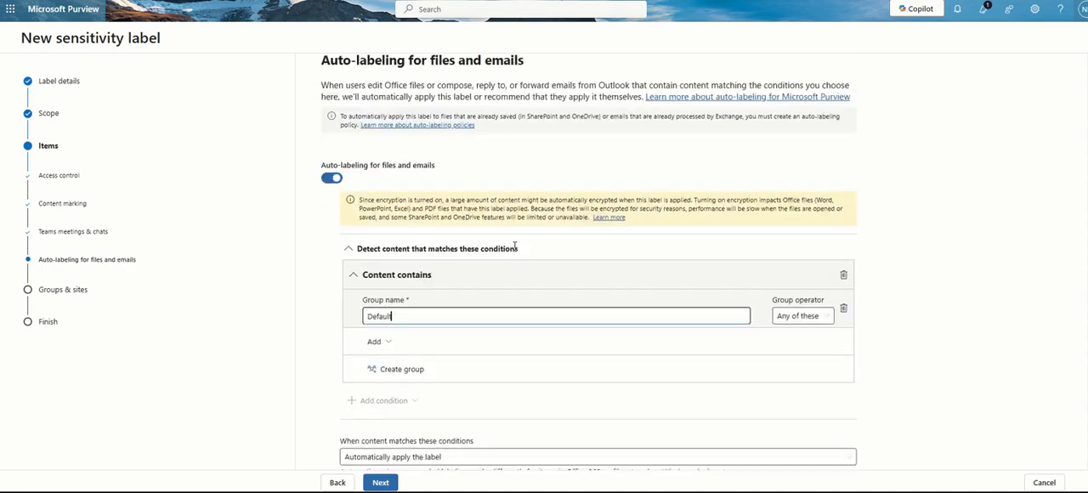
scroll(516, 249, "down", 3)
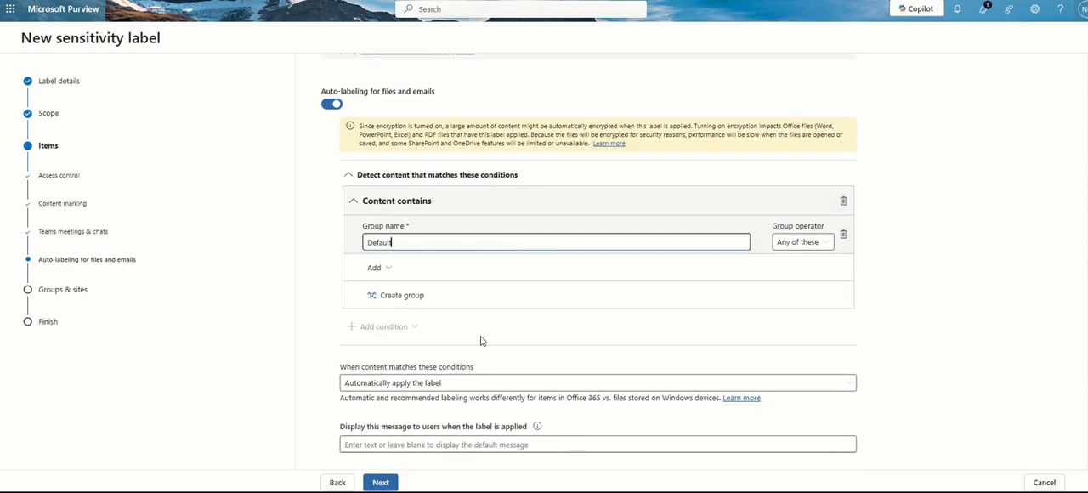
left_click(454, 384)
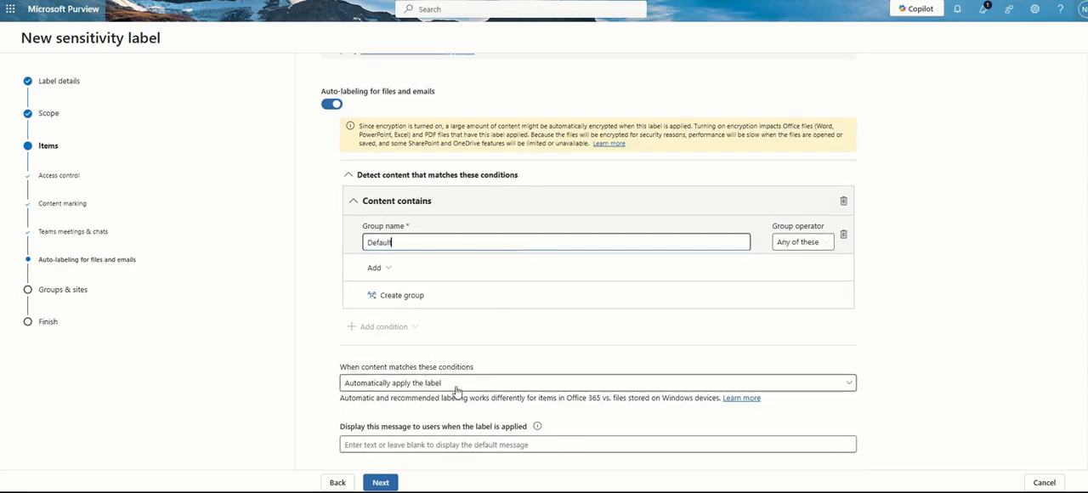
left_click(456, 400)
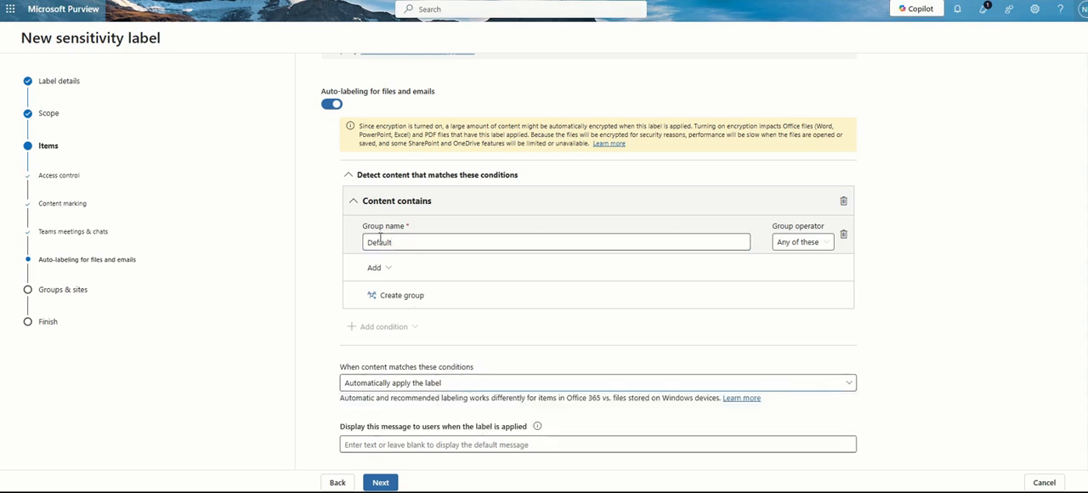
Add the sensitive info types Aadhaar SIT and Australia Bank Account Number to the Default condition group
left_click(389, 268)
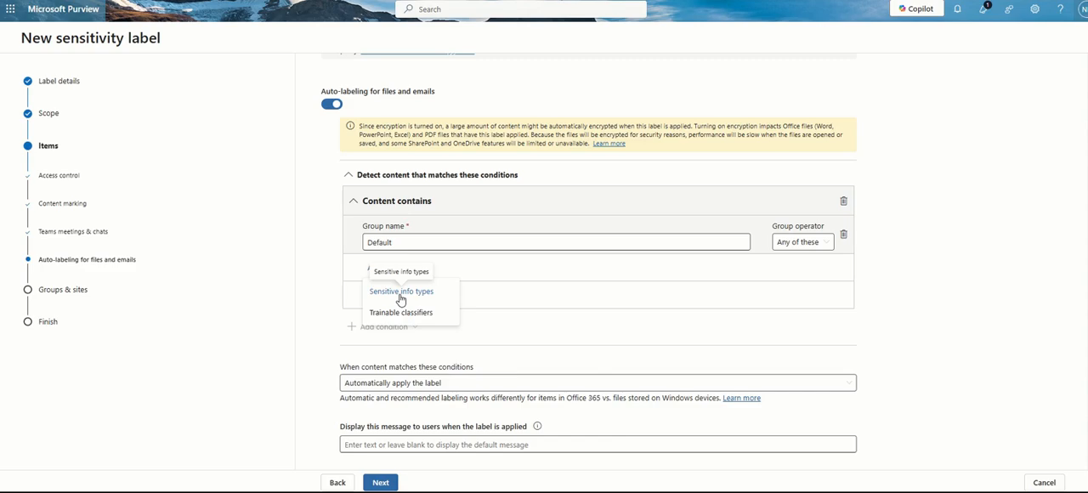
left_click(400, 293)
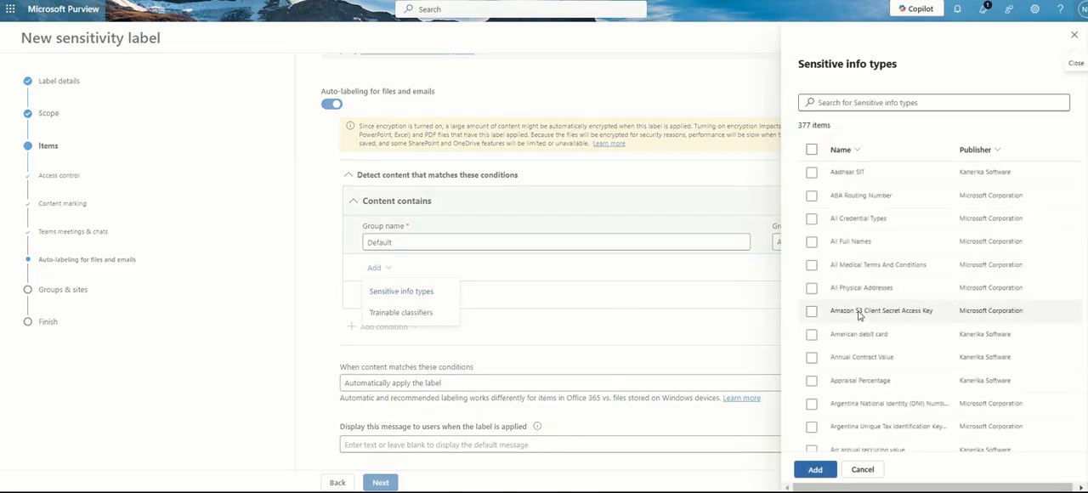
left_click(812, 172)
scroll(810, 355, "down", 3)
left_click(812, 304)
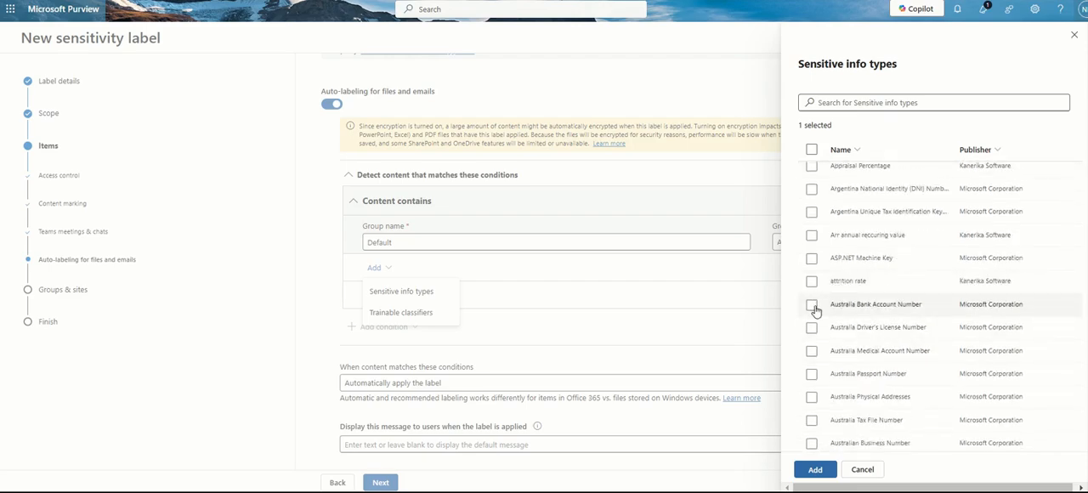
left_click(813, 469)
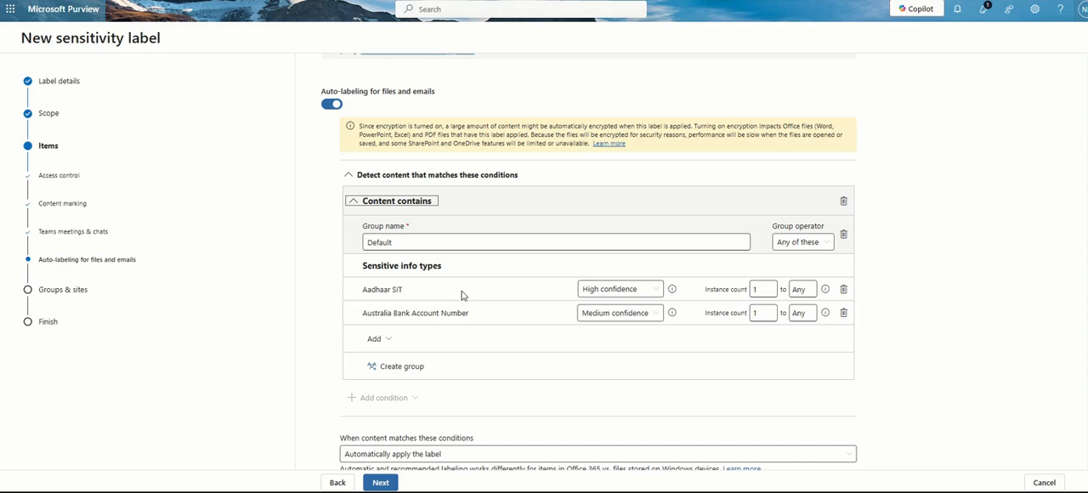
Set the action for content matching the conditions to Recommend that users apply the label
scroll(461, 295, "down", 1)
left_click(435, 383)
left_click(434, 382)
left_click(435, 383)
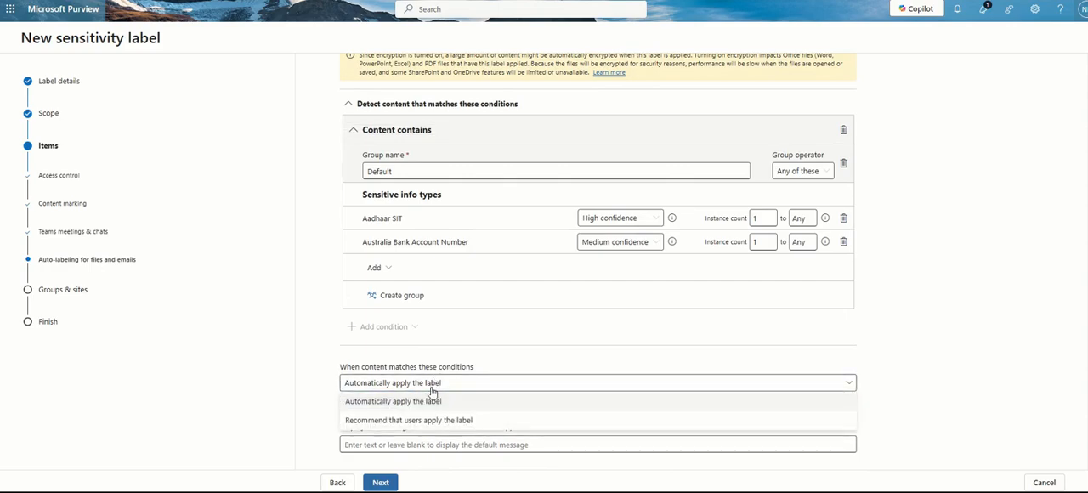
left_click(412, 422)
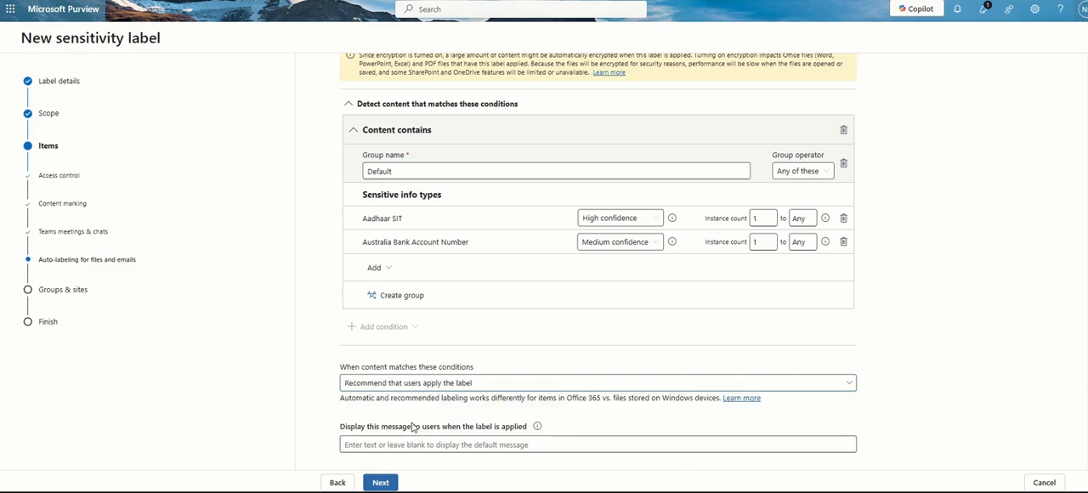
left_click(428, 382)
left_click(427, 397)
left_click(428, 387)
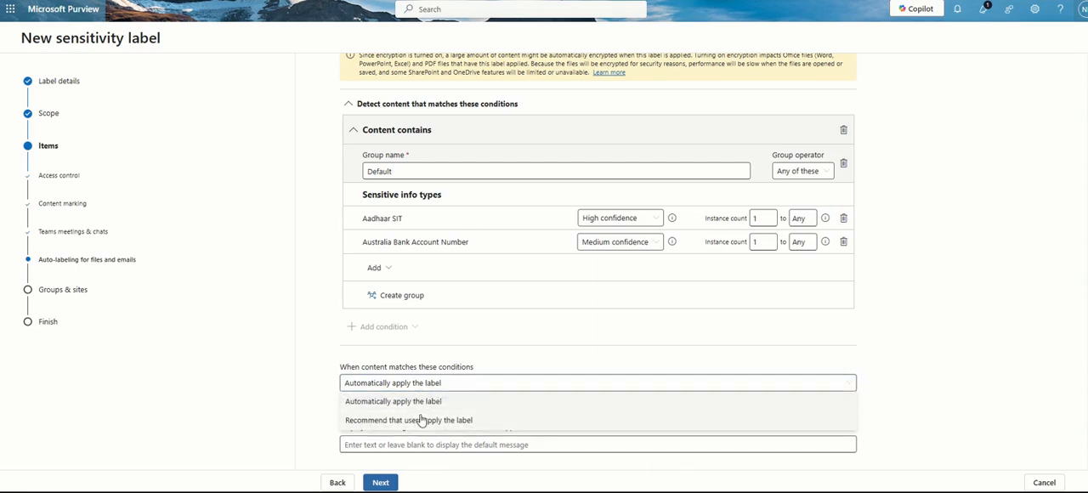
left_click(422, 420)
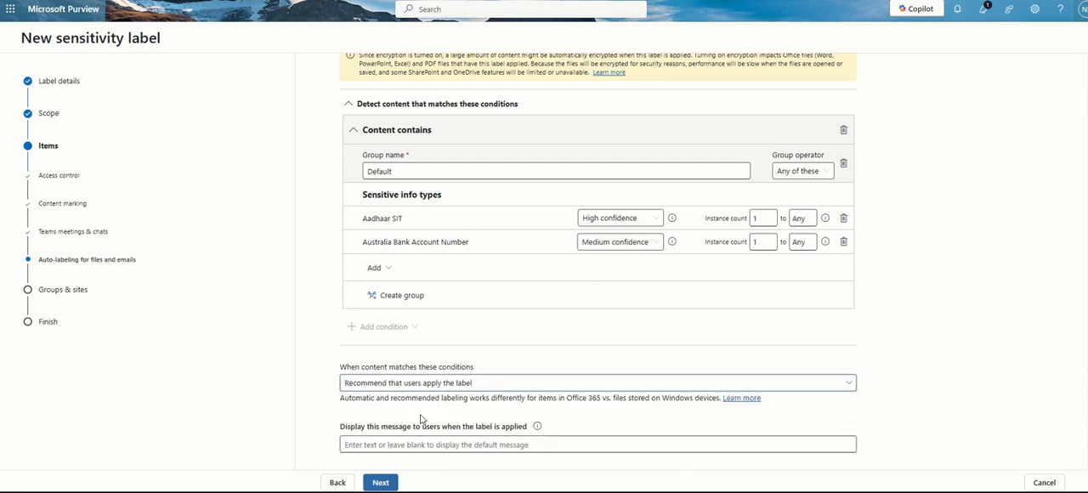
left_click(402, 443)
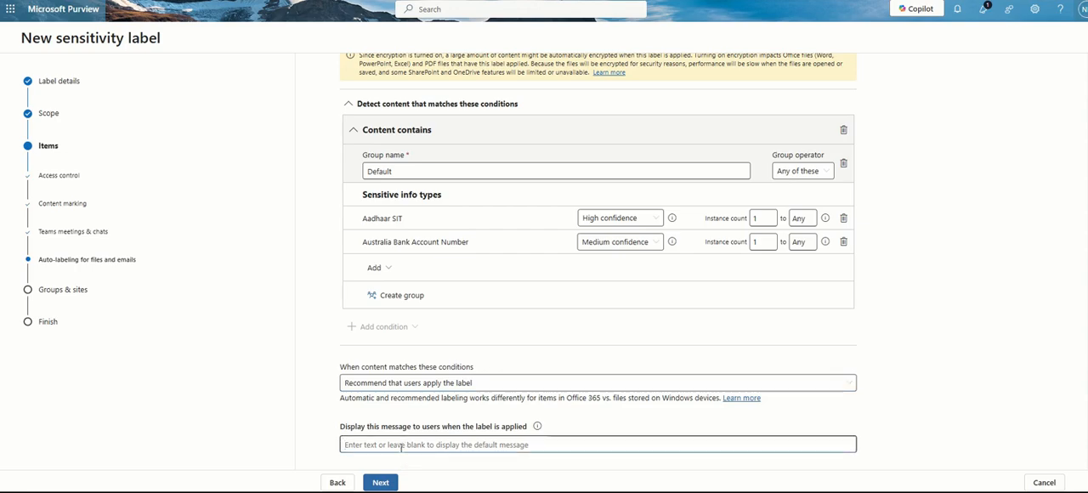
left_click(410, 383)
left_click(406, 404)
left_click(409, 383)
left_click(407, 411)
Enter "The document is confidential" as the message displayed to users when the label is applied
left_click(397, 447)
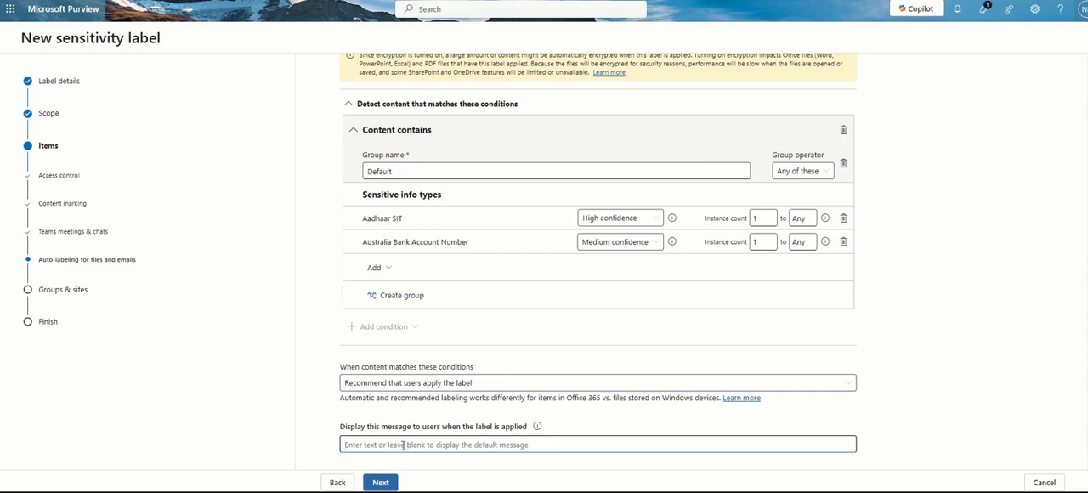
type("Th")
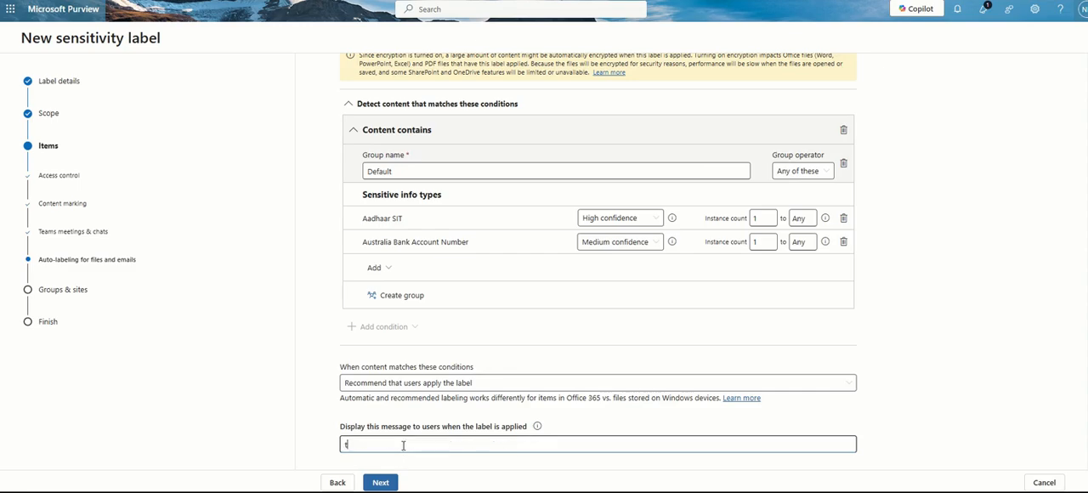
key("BackSpace")
key("BackSpace")
type("The doucment")
key("BackSpace")
key("BackSpace")
key("BackSpace")
key("BackSpace")
key("BackSpace")
key("BackSpace")
type("cument is confidentail")
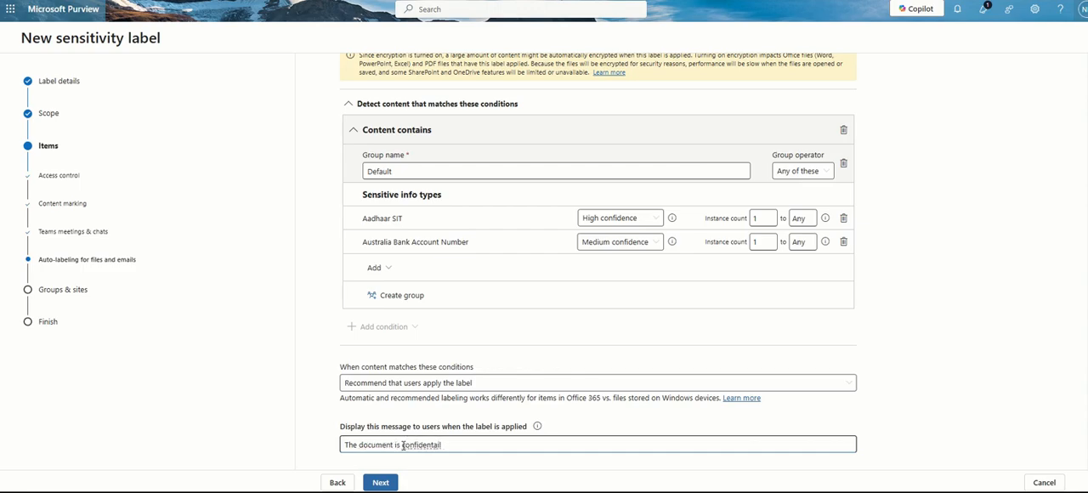
key("BackSpace")
key("BackSpace")
key("BackSpace")
key("BackSpace")
type("ial")
Continue past the groups and sites protection settings and review the summary of the new label's settings
left_click(387, 482)
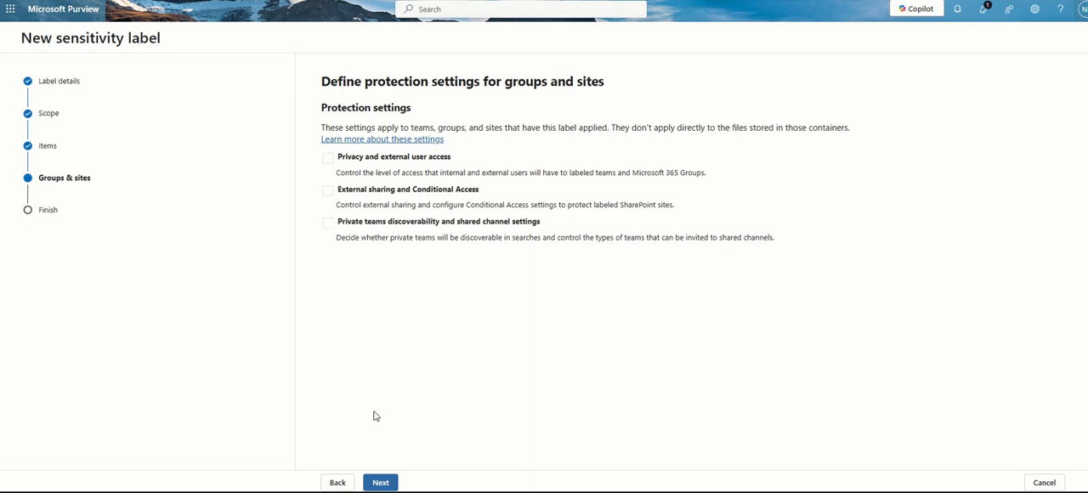
left_click(371, 483)
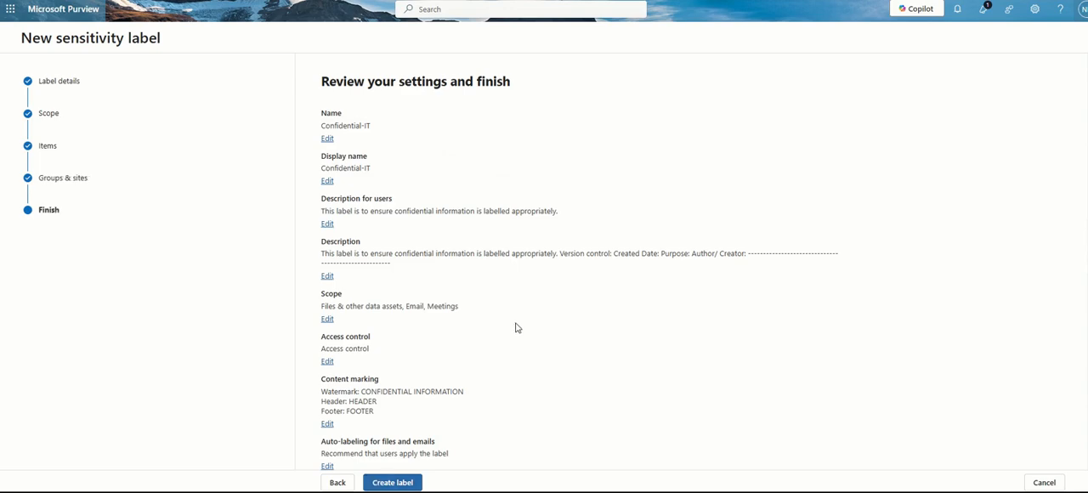
scroll(517, 327, "down", 1)
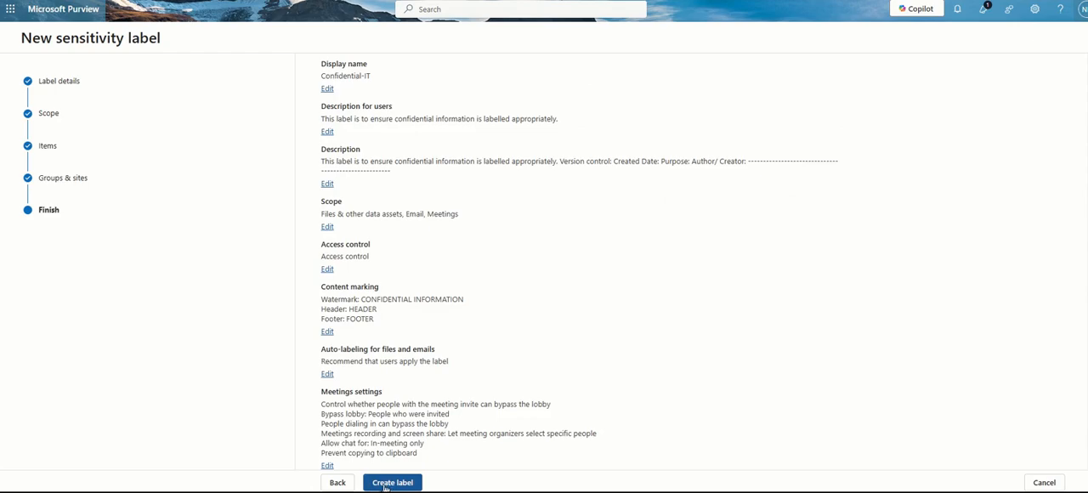
Go back from the review to examine the label's scope and its name, priority and descriptions
left_click(333, 484)
left_click(333, 485)
left_click(334, 483)
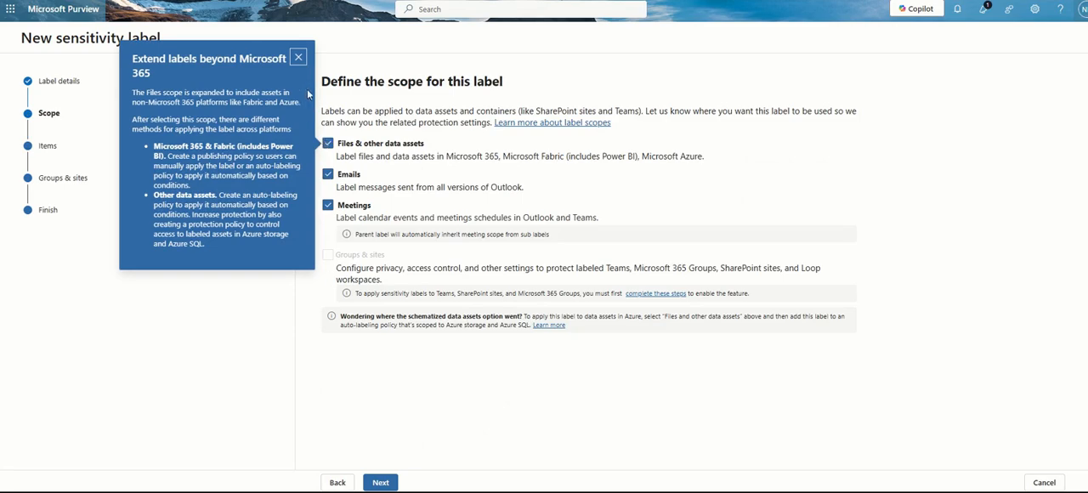
left_click(298, 57)
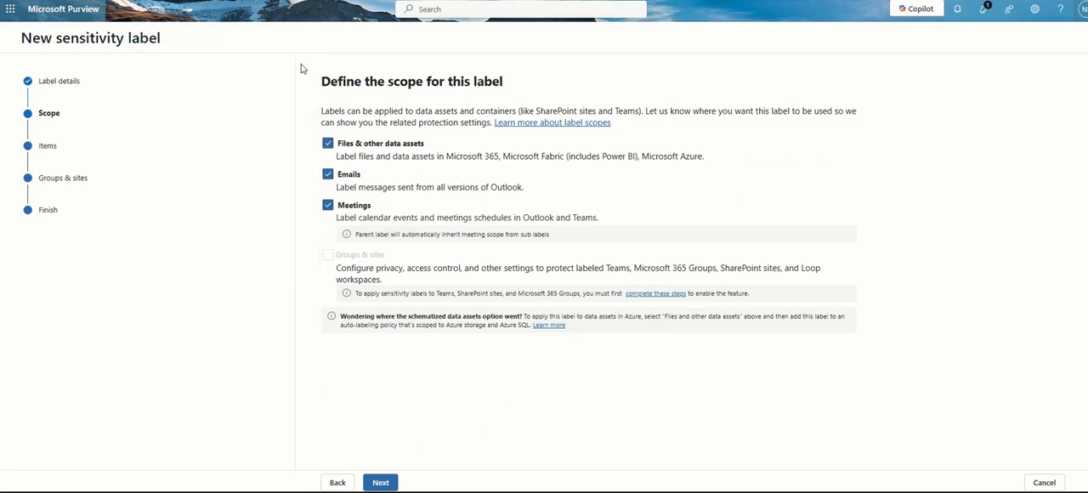
left_click(381, 483)
left_click(336, 483)
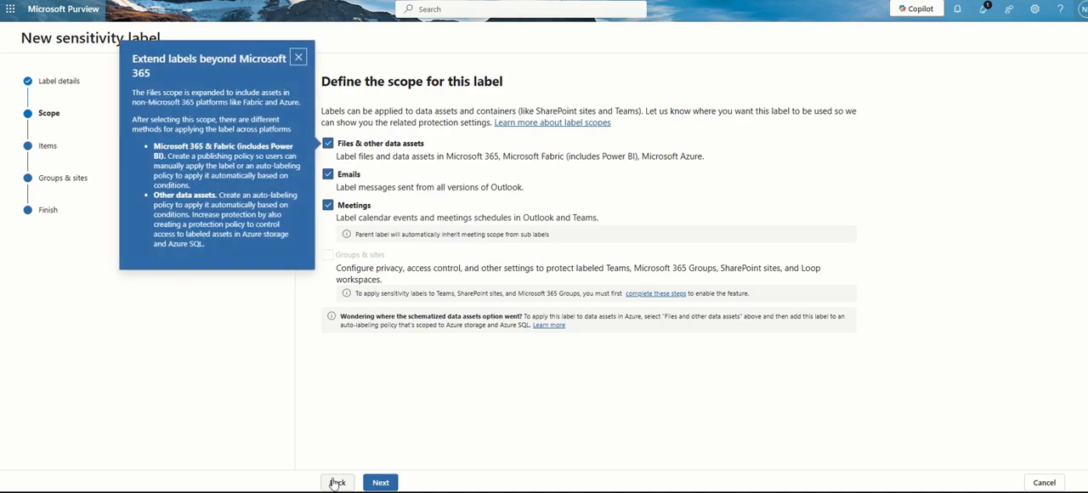
left_click(298, 58)
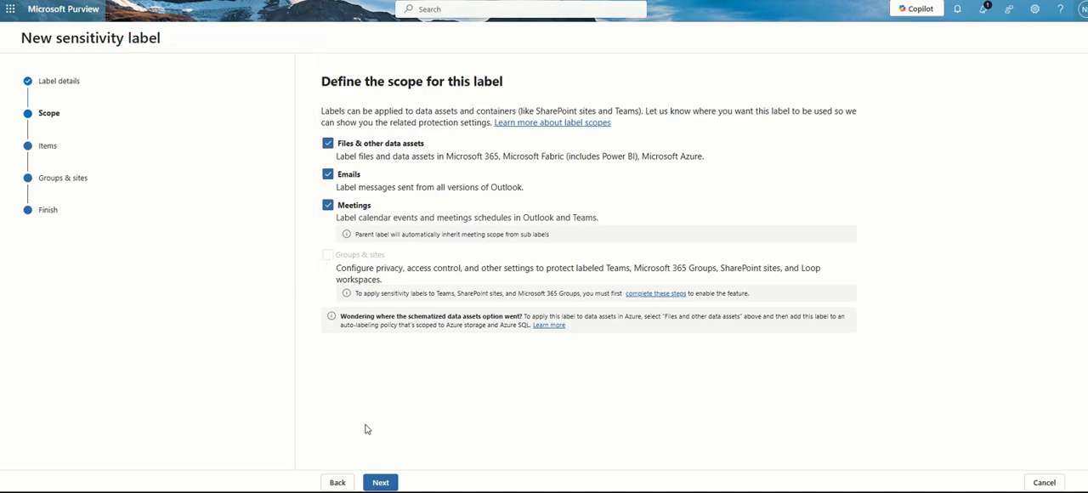
left_click(341, 483)
scroll(314, 371, "down", 1)
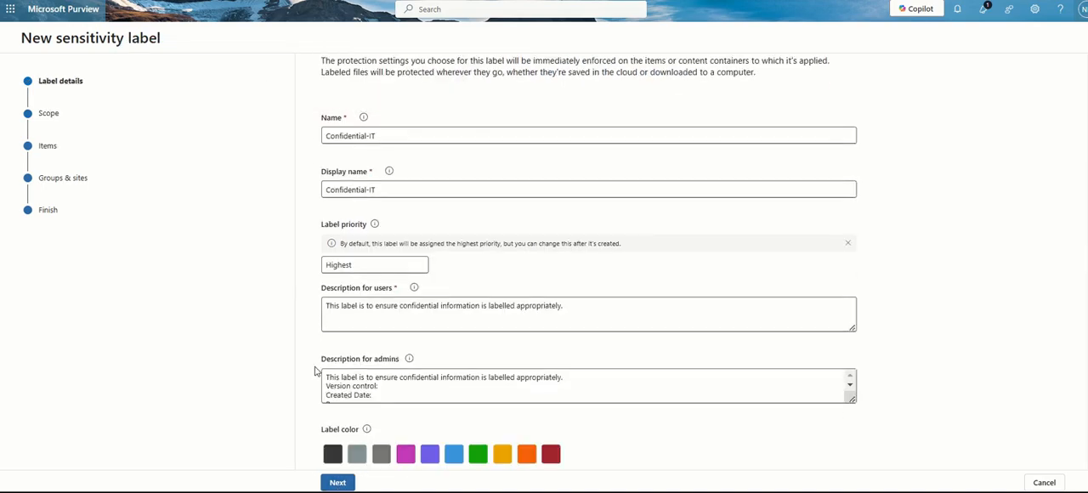
left_click(339, 483)
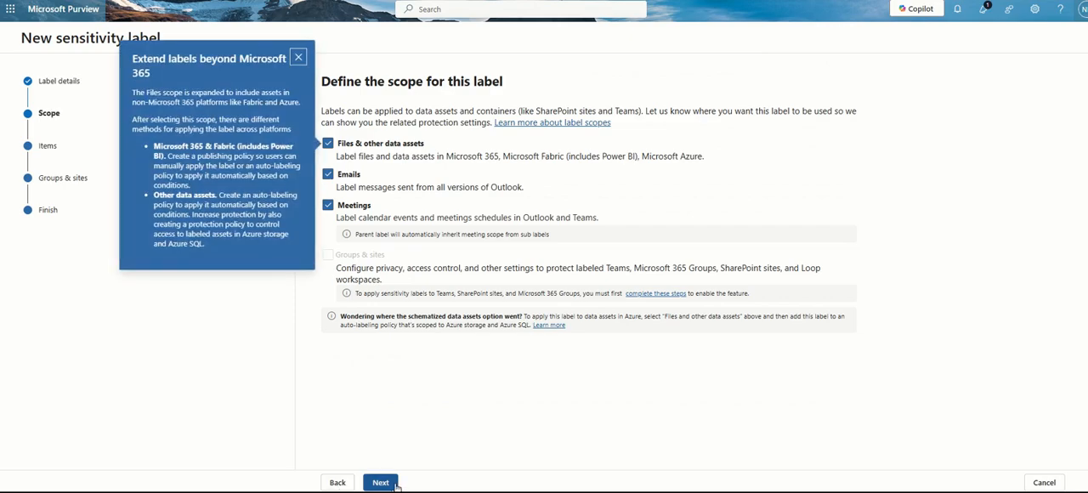
Look through the item protection, access control and Teams meeting settings again, and return to the label's scope page
left_click(395, 484)
left_click(380, 483)
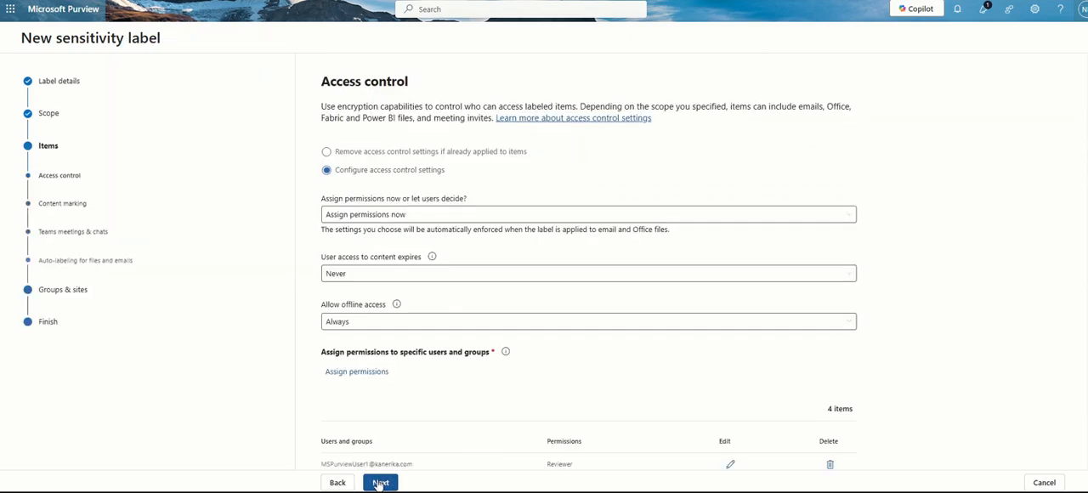
left_click(379, 482)
left_click(379, 483)
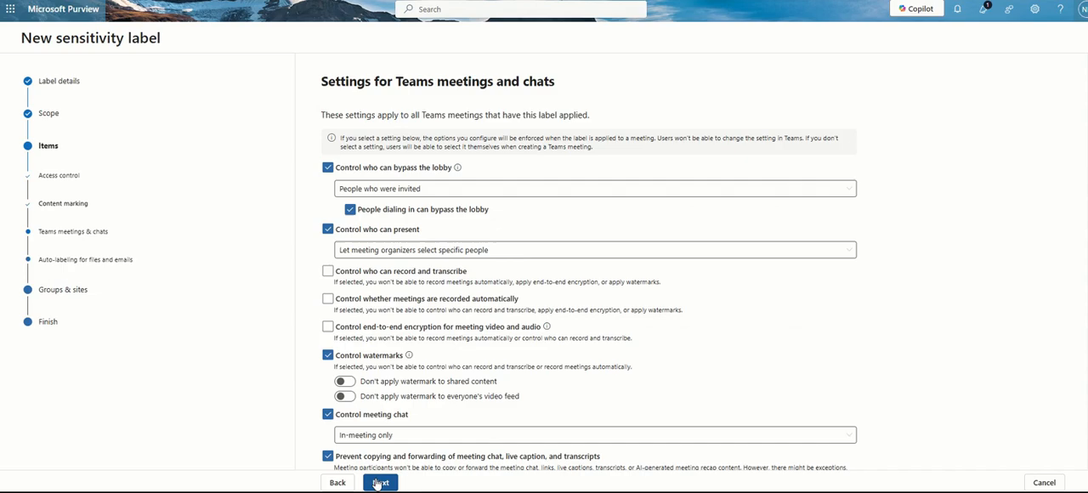
left_click(331, 484)
left_click(332, 484)
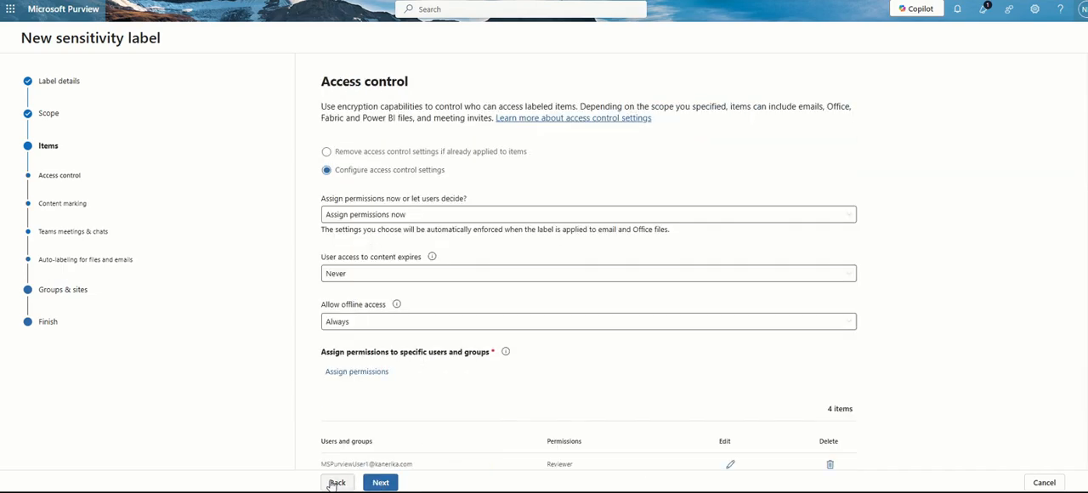
left_click(334, 483)
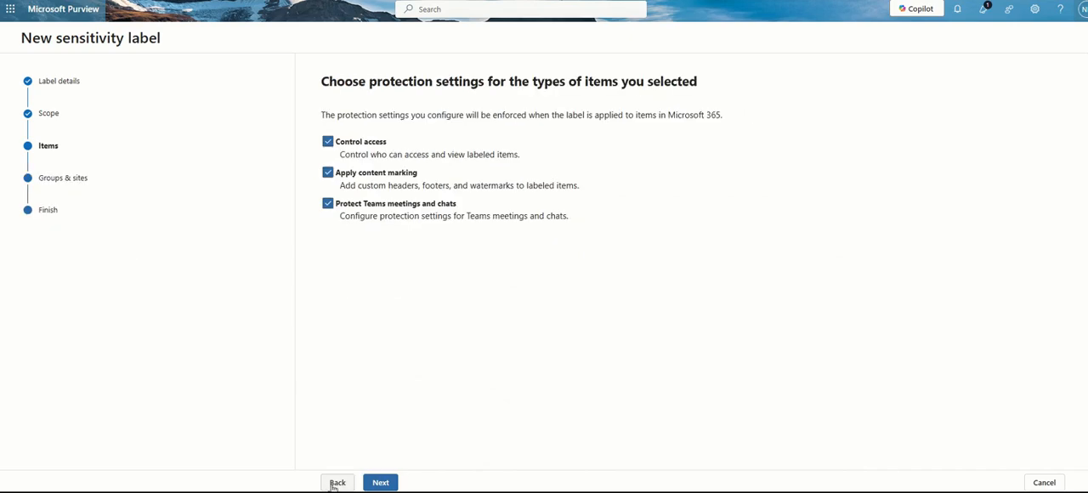
left_click(336, 483)
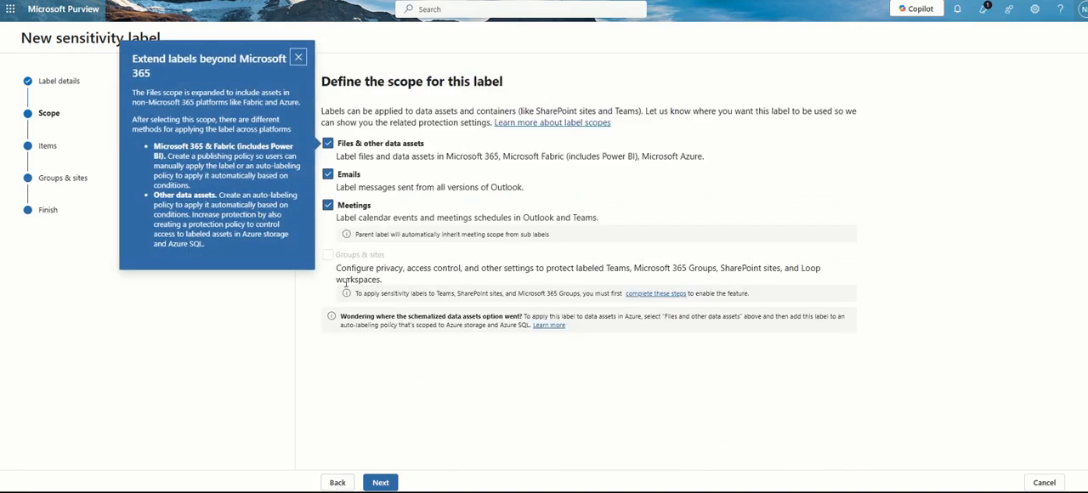
Review the label's scope again, followed by the access control settings and the permissions assigned to users
left_click(299, 57)
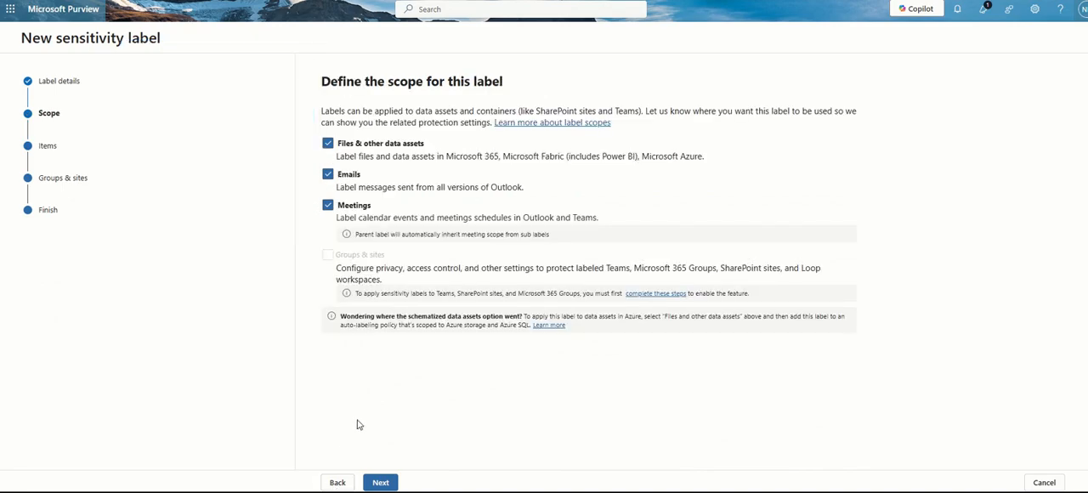
left_click(337, 482)
left_click(338, 483)
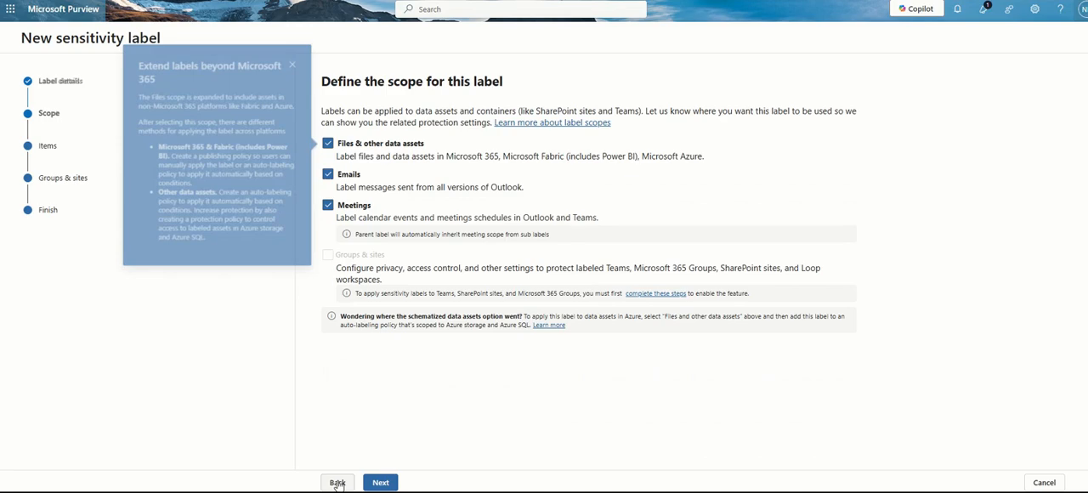
left_click(380, 483)
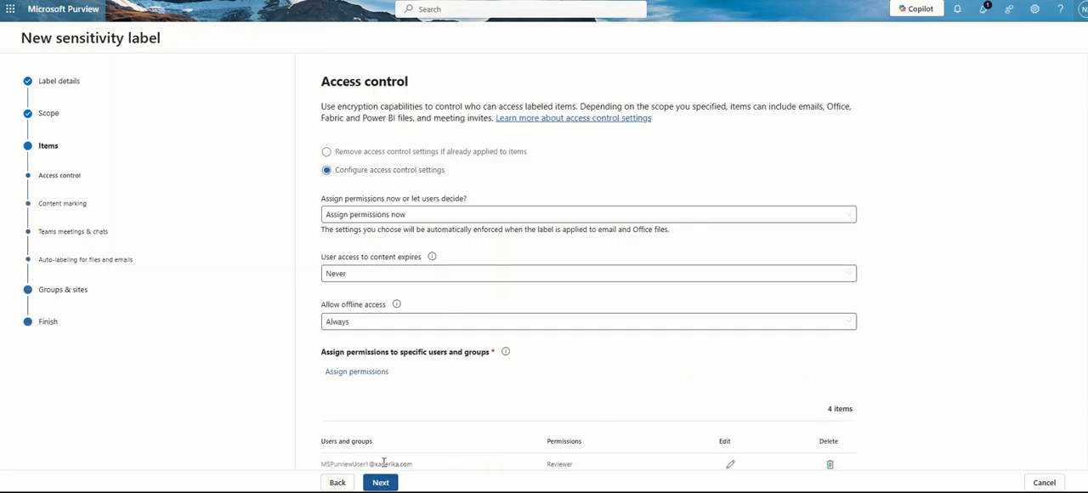
scroll(374, 425, "down", 2)
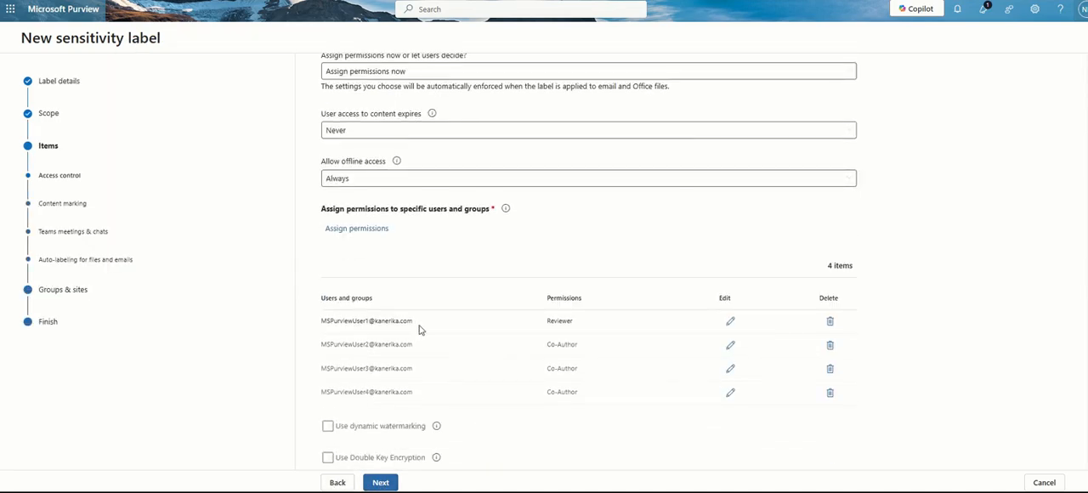
left_click_drag(322, 320, 414, 402)
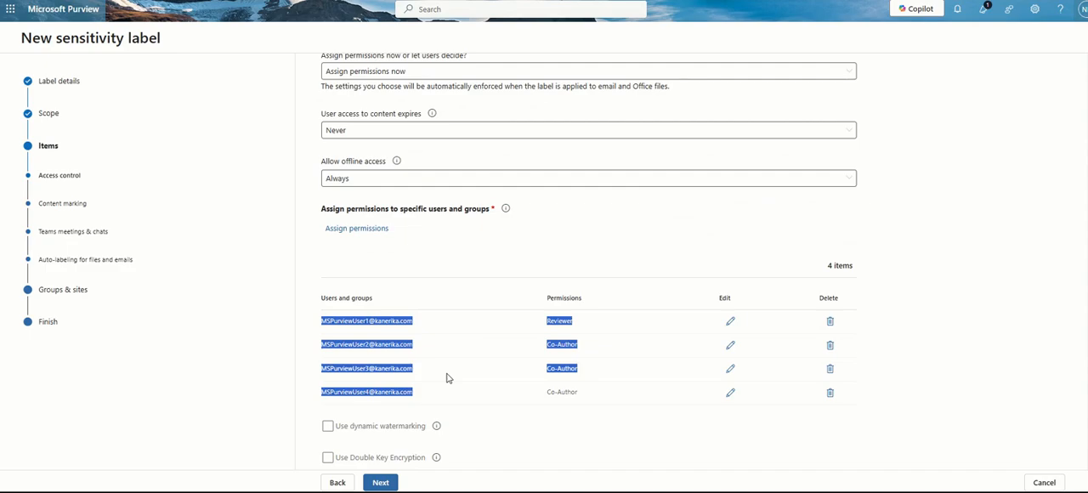
Proceed through the content marking, Teams meeting, auto-labeling and groups settings unchanged, and create the Confidential-IT label from the summary
left_click(397, 483)
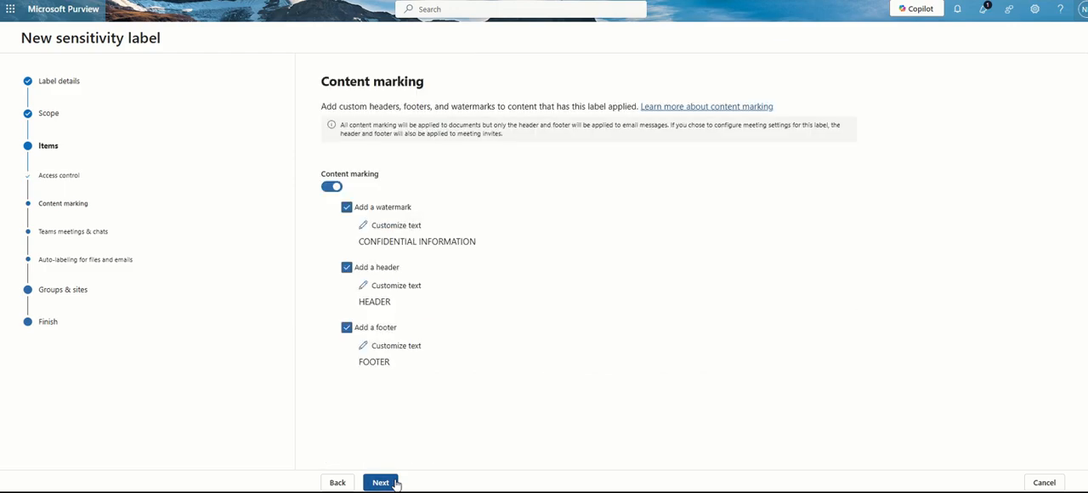
left_click(396, 482)
left_click(396, 483)
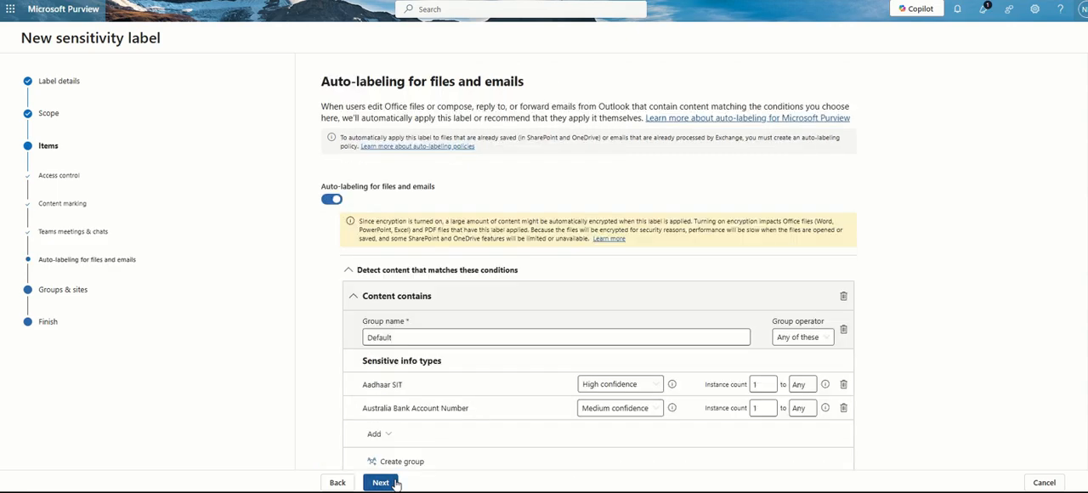
scroll(571, 401, "down", 3)
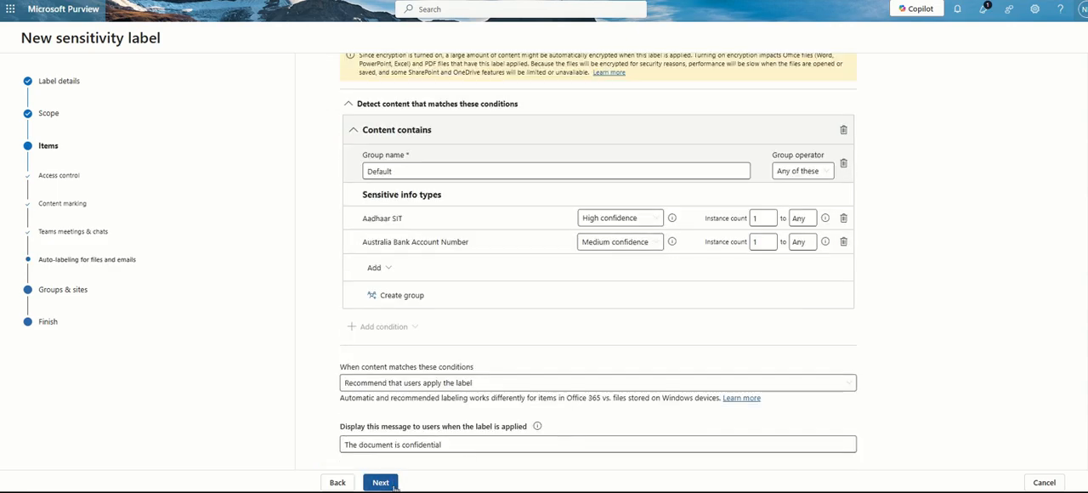
left_click(395, 483)
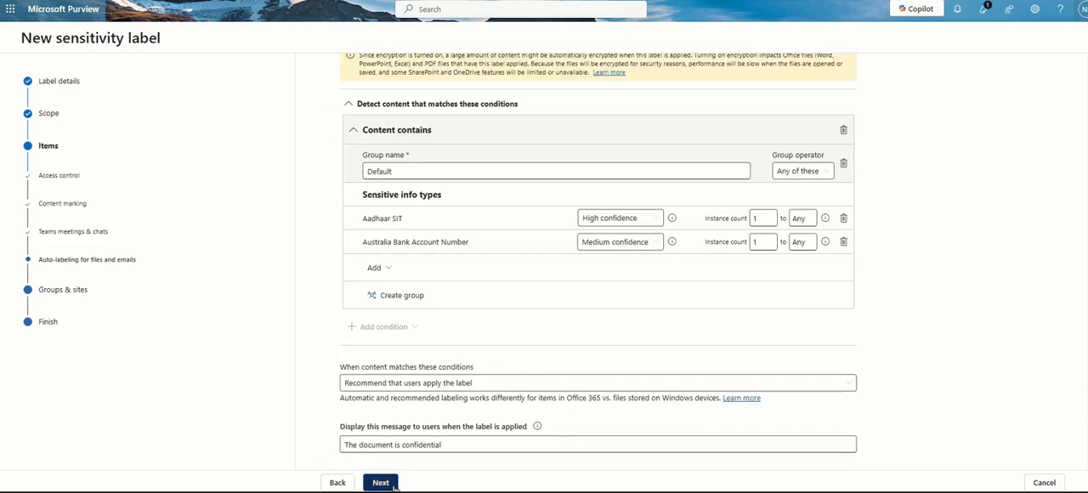
left_click(395, 482)
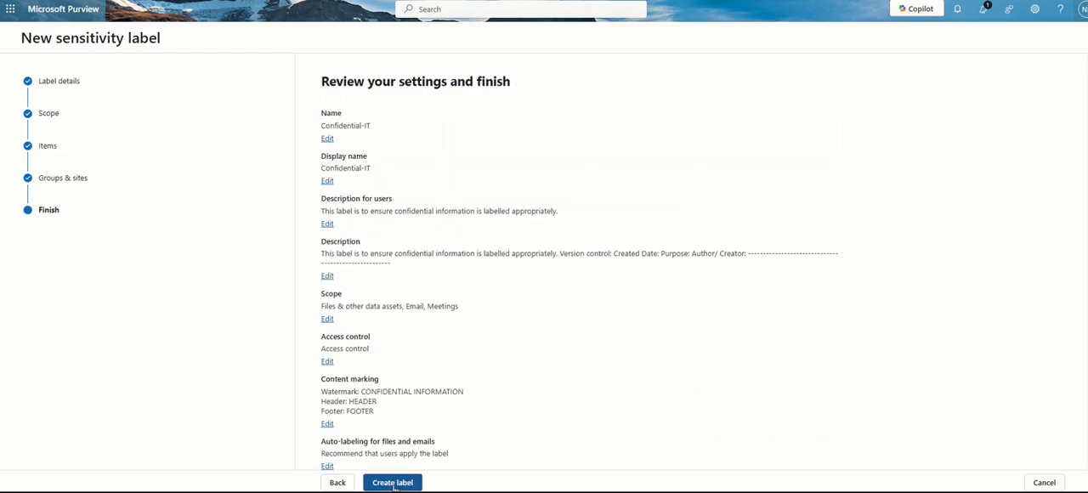
left_click(393, 482)
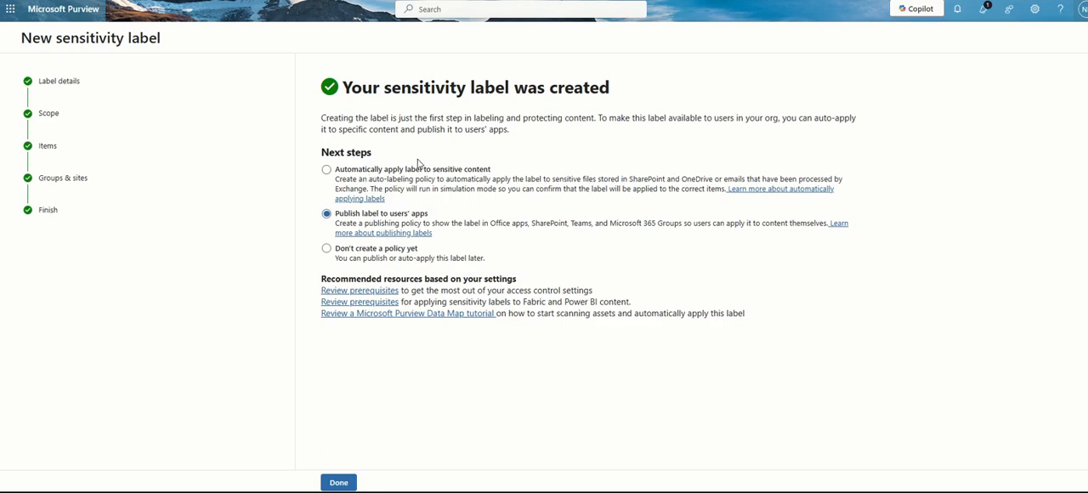
Choose not to create a policy yet for the new label and finish the label setup
left_click(327, 170)
left_click(328, 216)
left_click(326, 249)
left_click(347, 485)
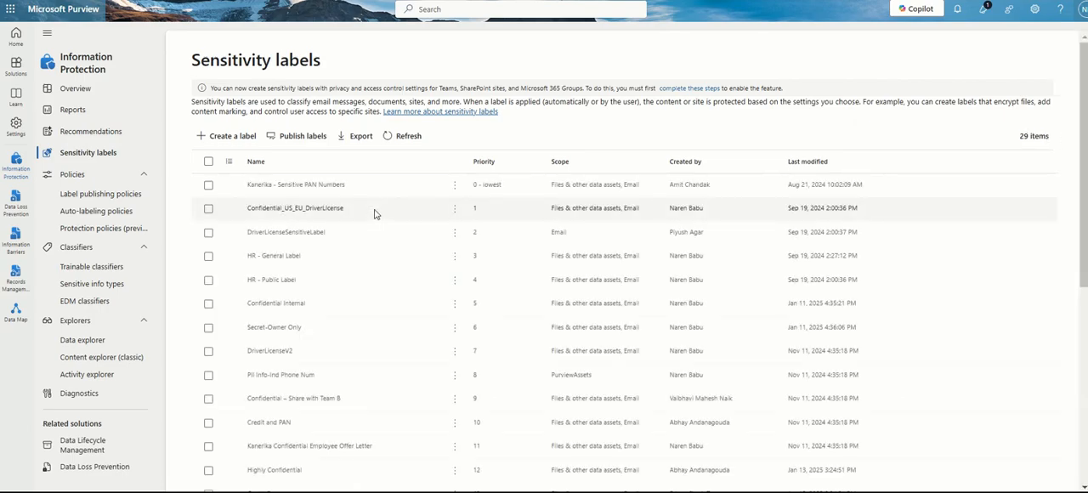
Select the Confidential-IT label in the sensitivity labels list, close its details and start a publishing policy for it
scroll(352, 242, "down", 5)
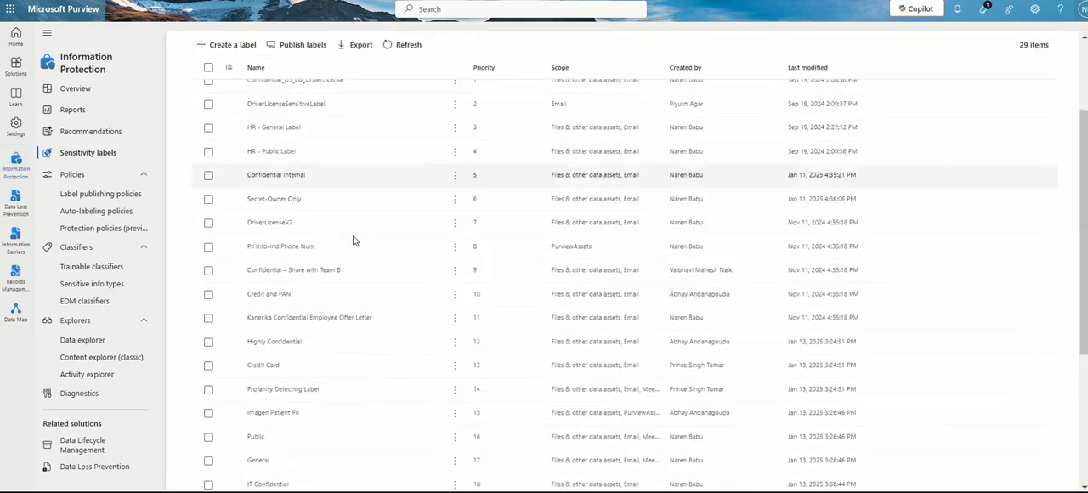
left_click(263, 482)
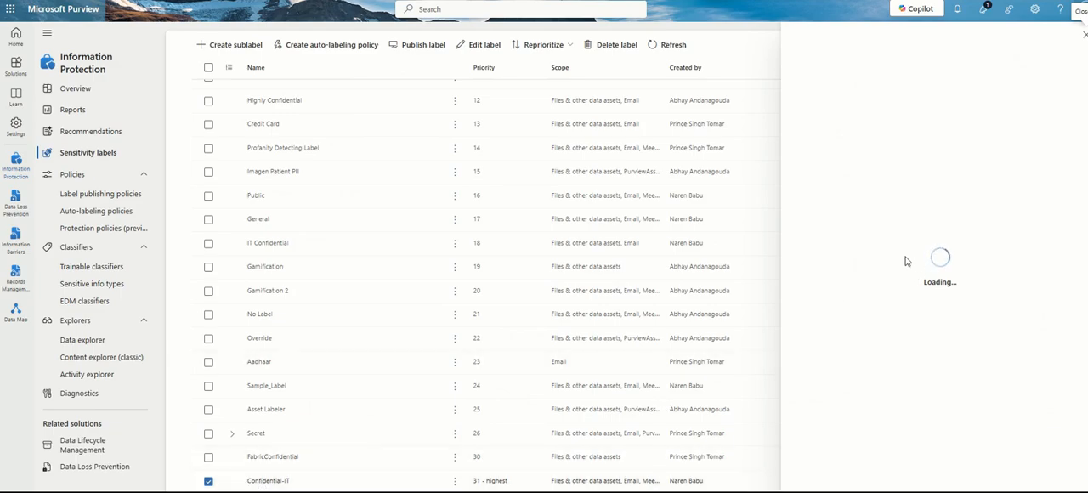
left_click(1084, 35)
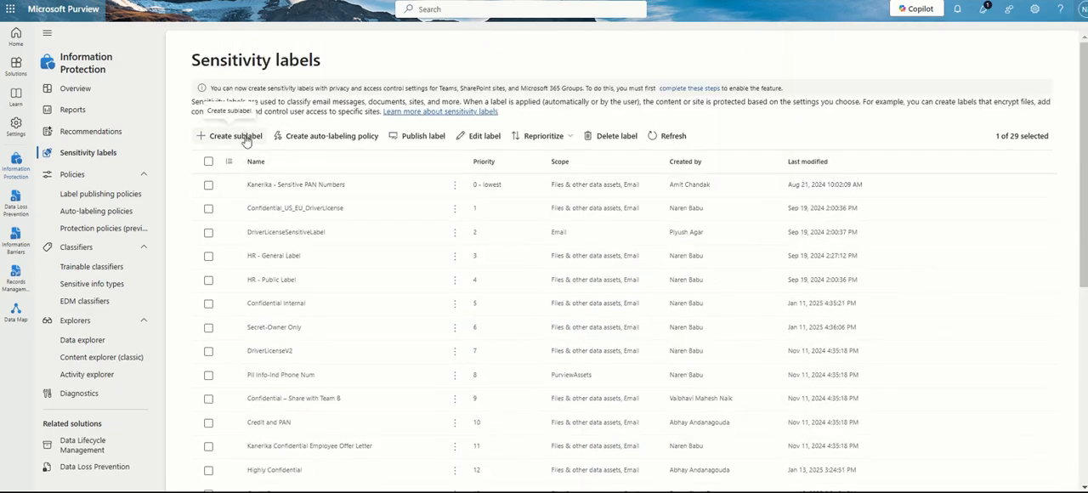
left_click(422, 138)
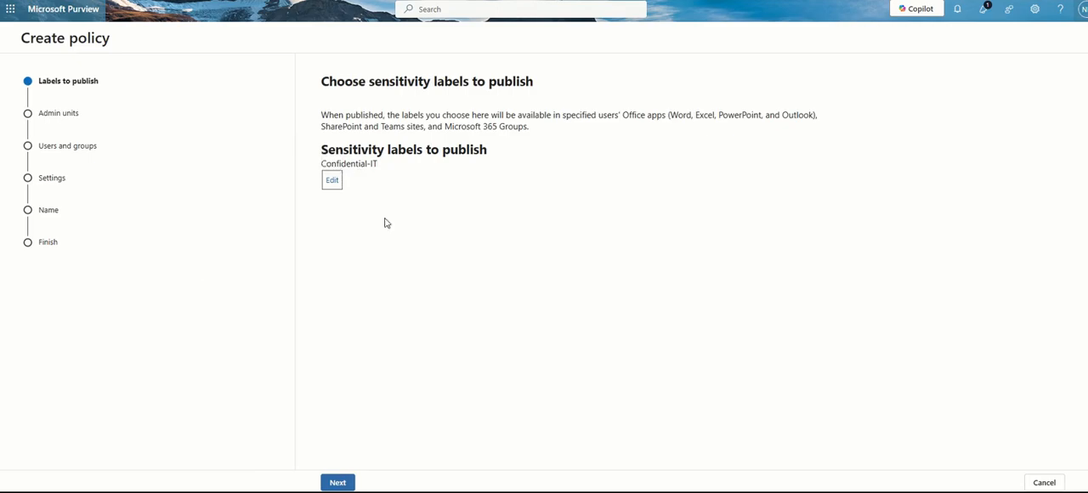
Add the Confidential_US_EU_DriverLicense label to the sensitivity labels to publish
left_click_drag(393, 163, 277, 166)
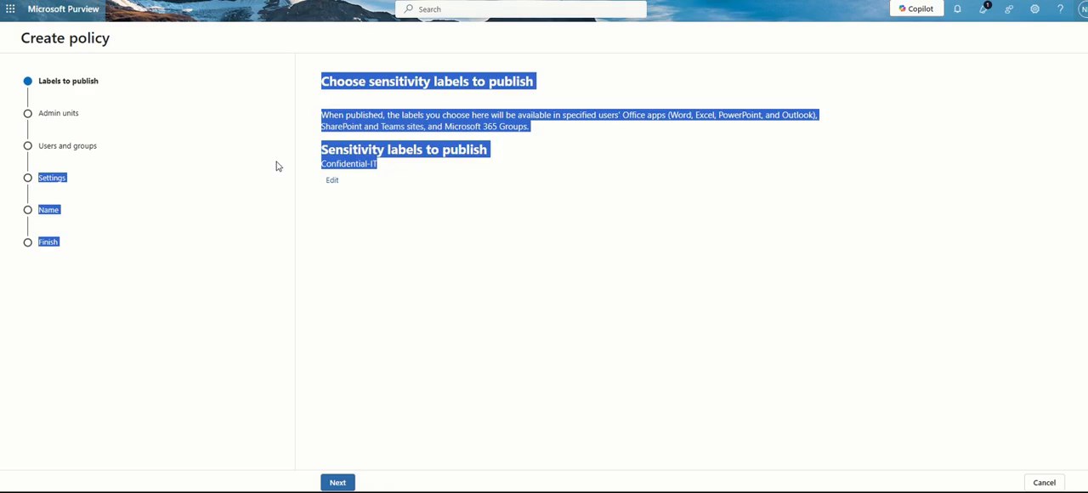
left_click(333, 181)
left_click(811, 221)
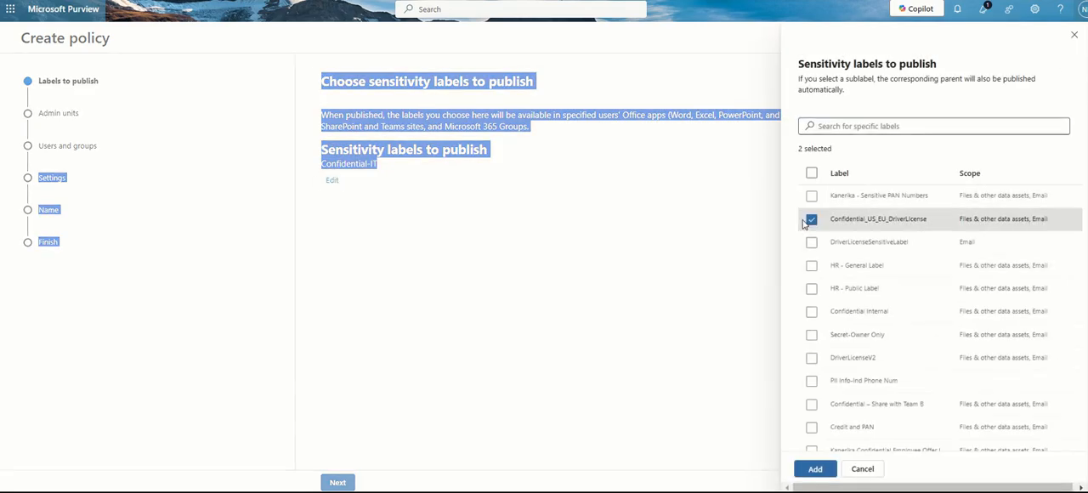
left_click(816, 470)
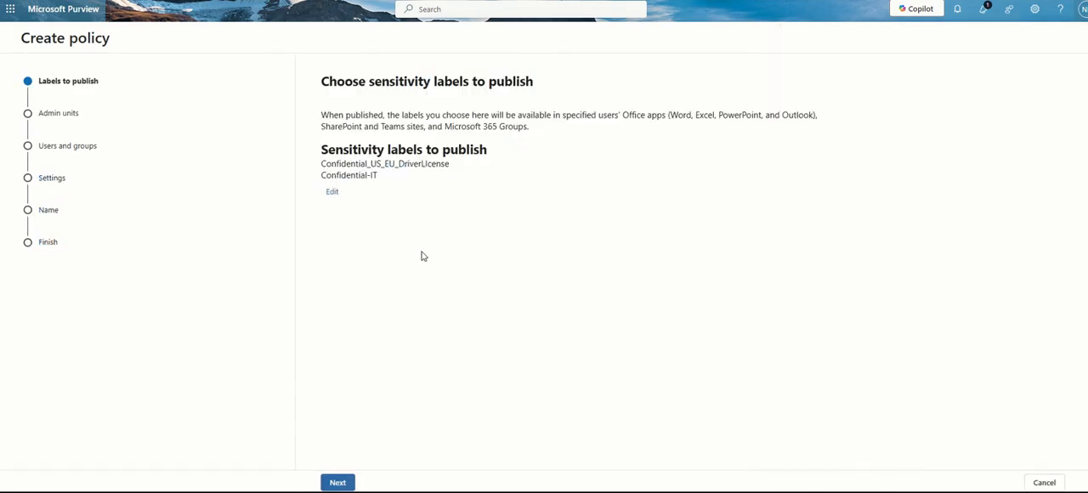
Remove the Confidential_US_EU_DriverLicense label from the sensitivity labels to publish
left_click(333, 193)
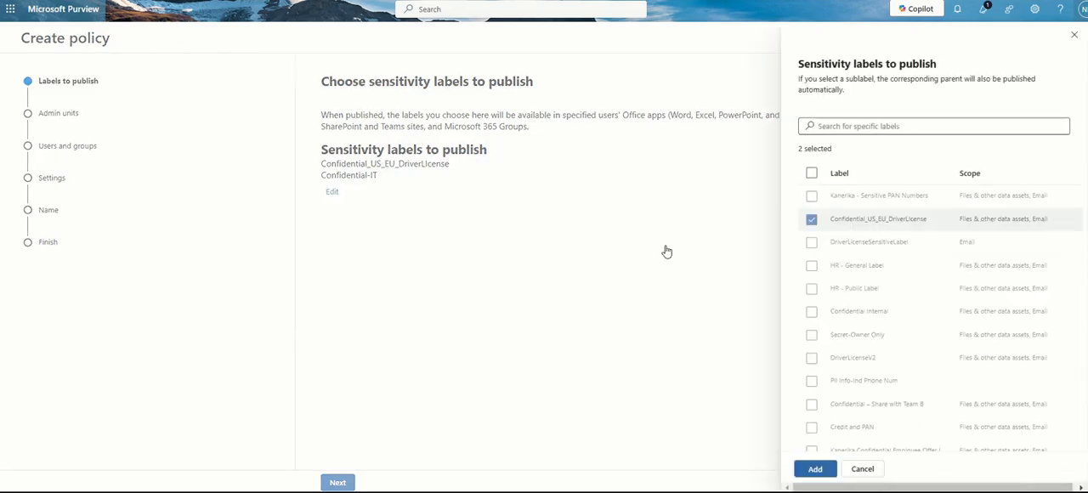
left_click(811, 220)
scroll(816, 408, "down", 10)
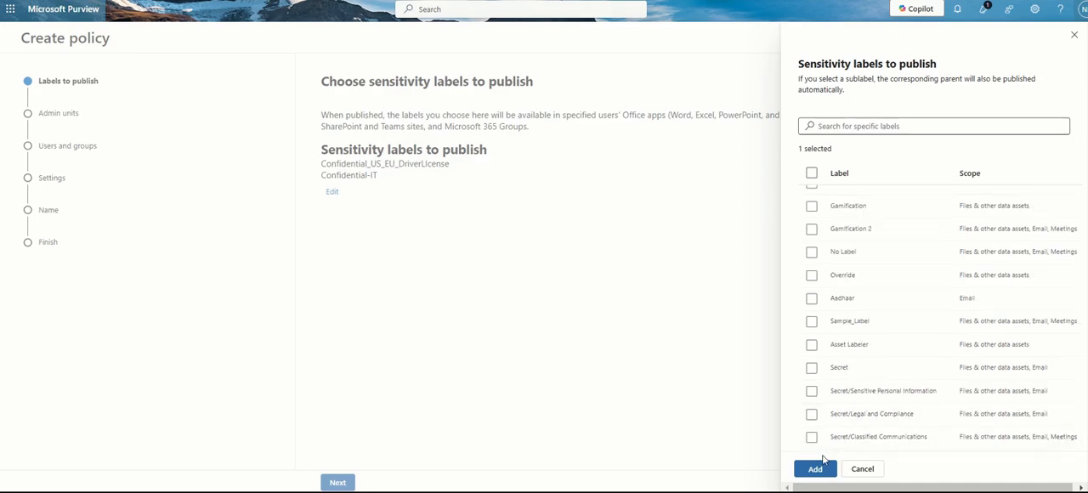
left_click(815, 468)
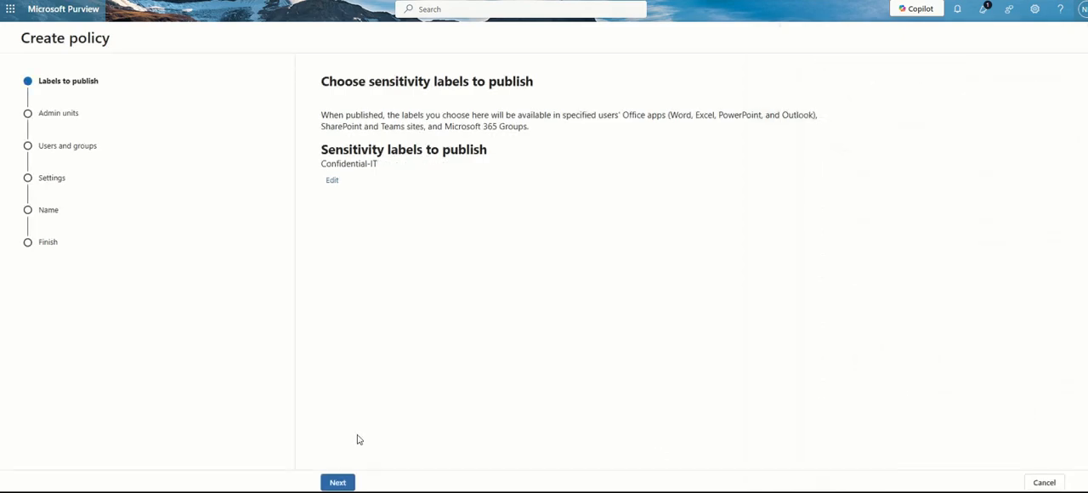
Continue past the admin units, set the publishing scope to specific users and groups, and start including users
left_click(337, 482)
left_click(374, 482)
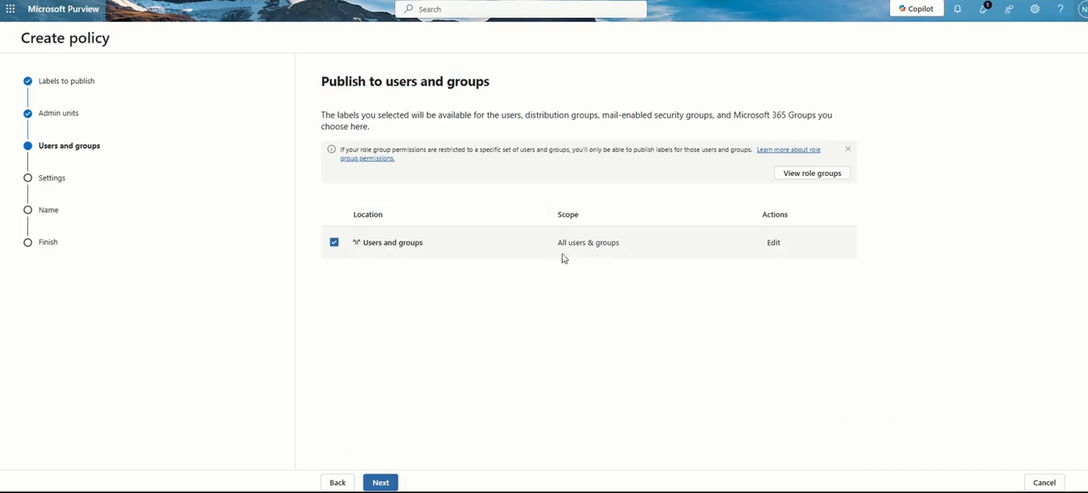
left_click(773, 245)
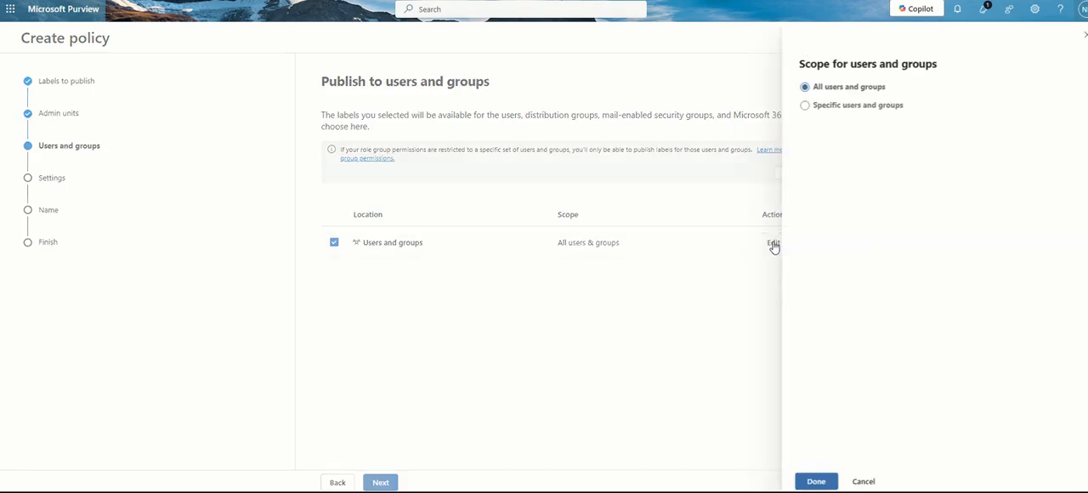
left_click(805, 107)
left_click(838, 138)
Search for "mspurview" and include MS Purview User 1 and MS Purview User 2 in the publishing scope
left_click(842, 103)
type("mspur")
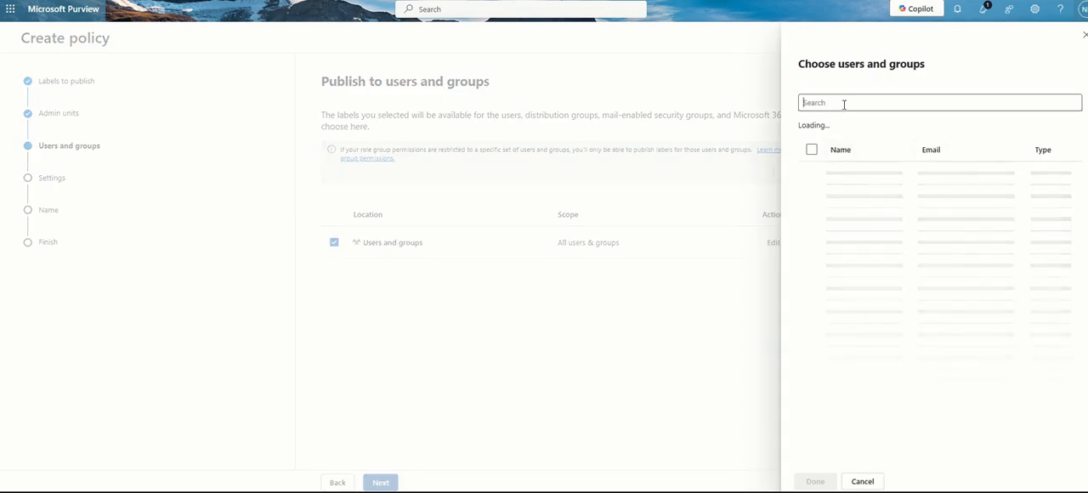
type("view")
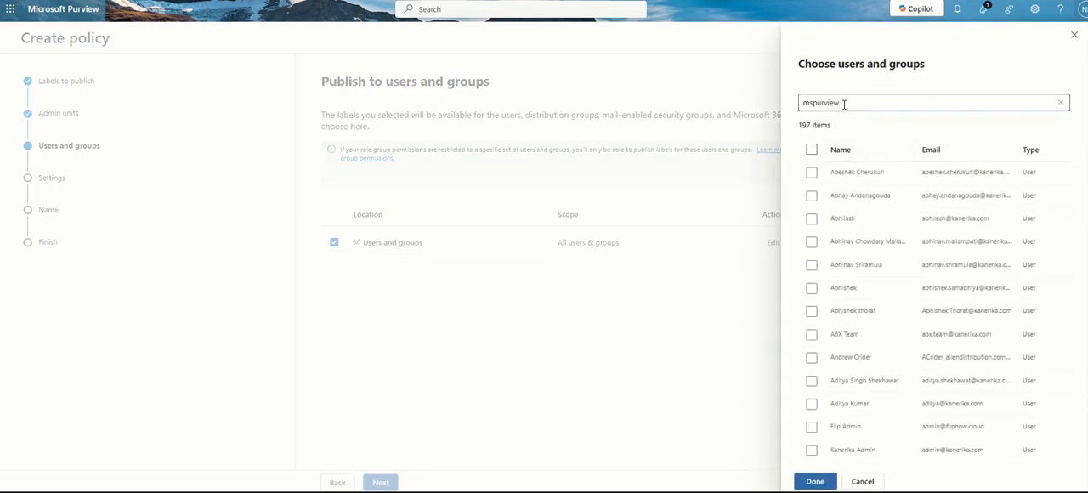
key("Return")
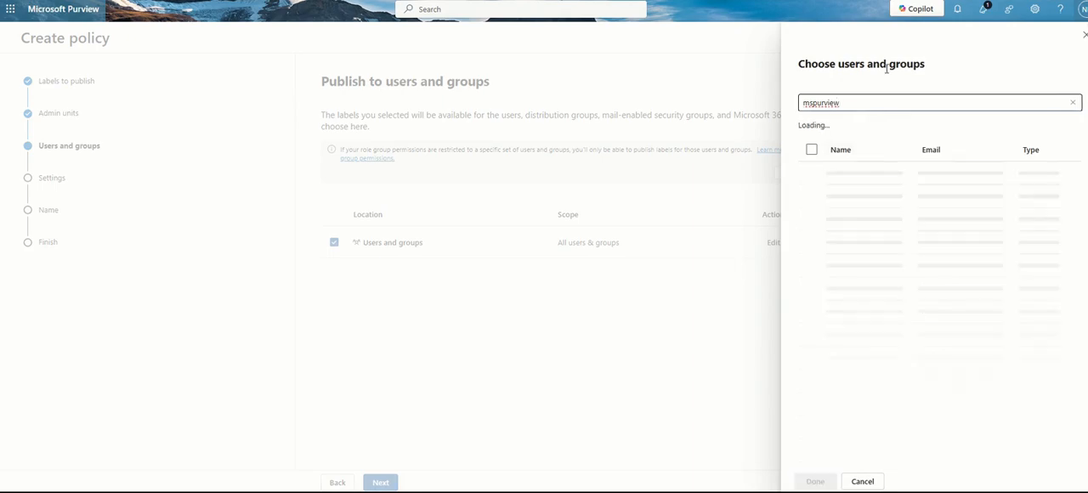
left_click(812, 173)
left_click(812, 195)
left_click(815, 481)
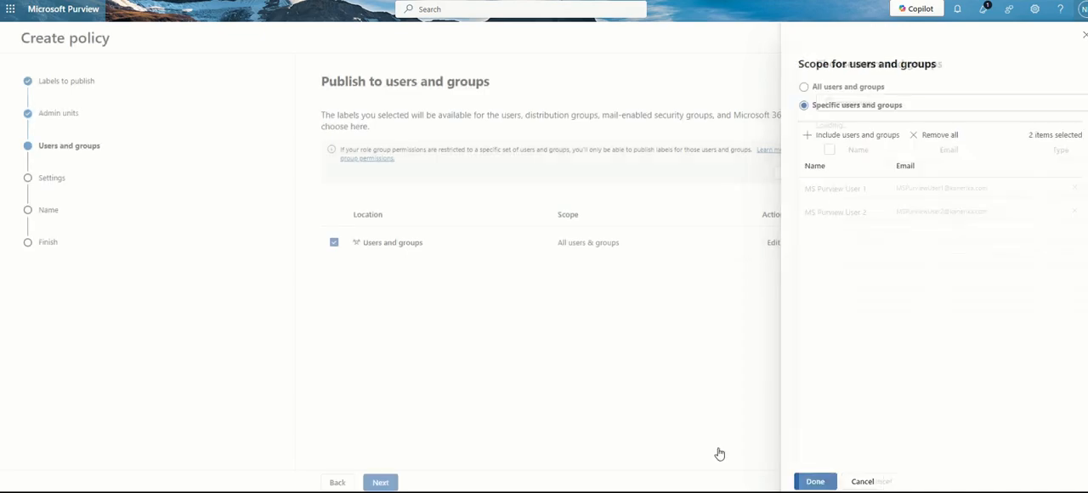
left_click(815, 481)
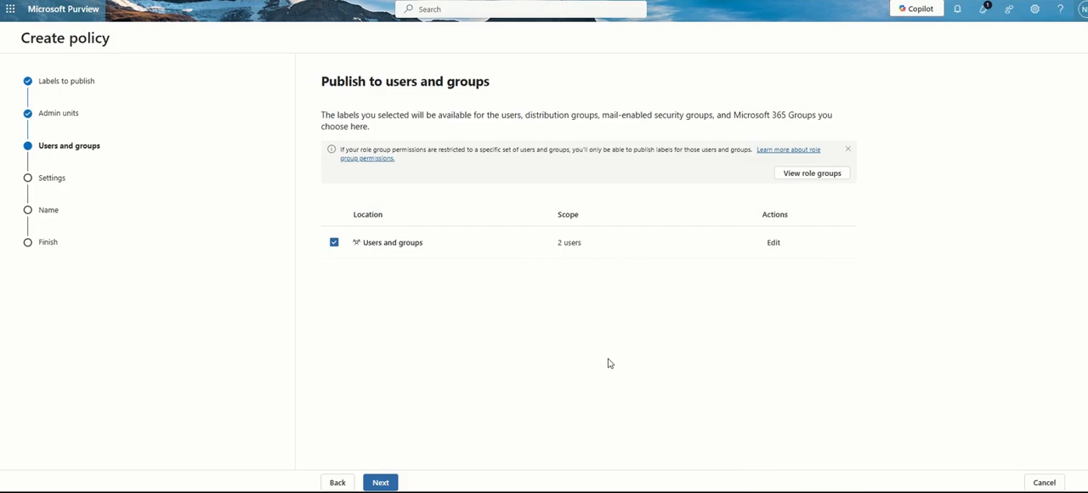
Check the users included in the publishing scope and continue to the policy settings
left_click(775, 244)
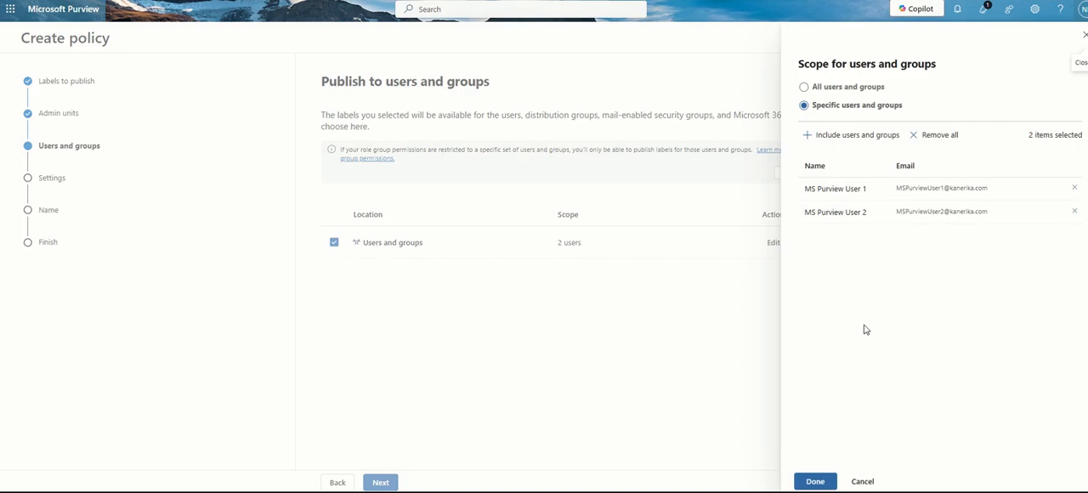
left_click(815, 482)
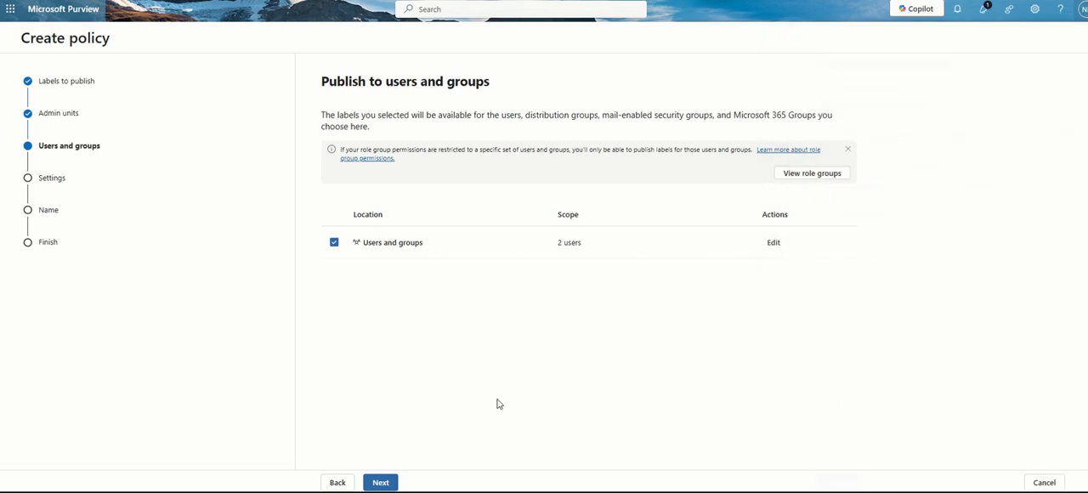
left_click(371, 486)
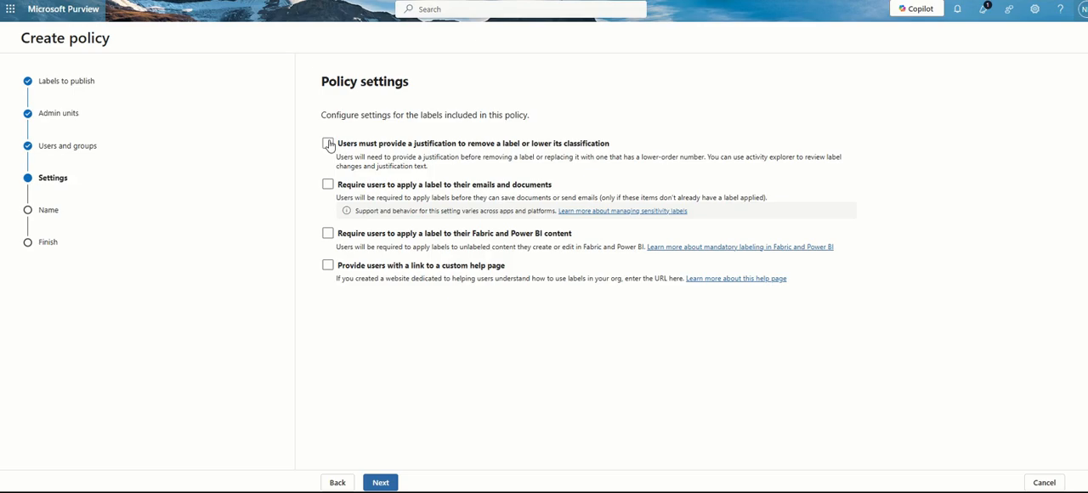
Enable the policy settings for justification, mandatory labeling of emails and documents and of Fabric and Power BI content, and the custom help page link
left_click(329, 144)
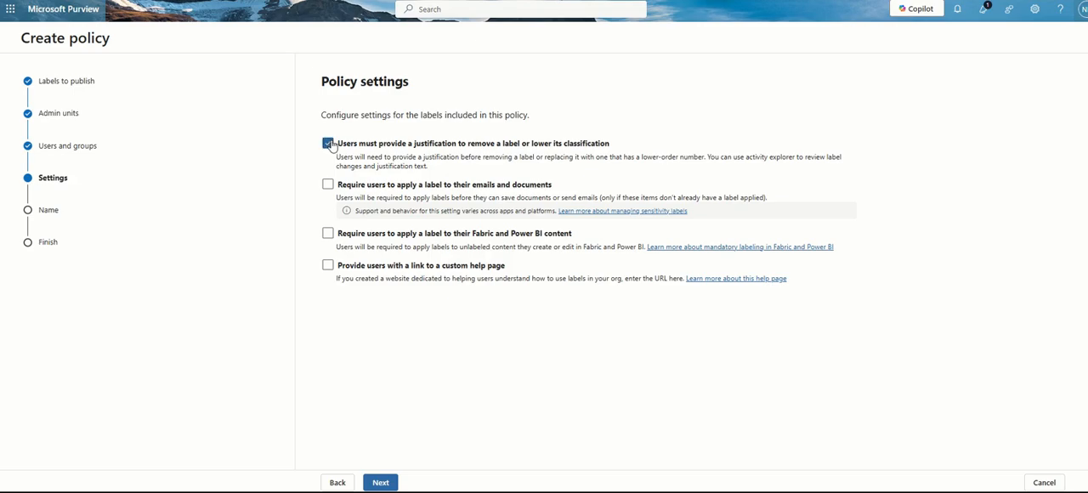
left_click(329, 186)
left_click(329, 234)
left_click(329, 265)
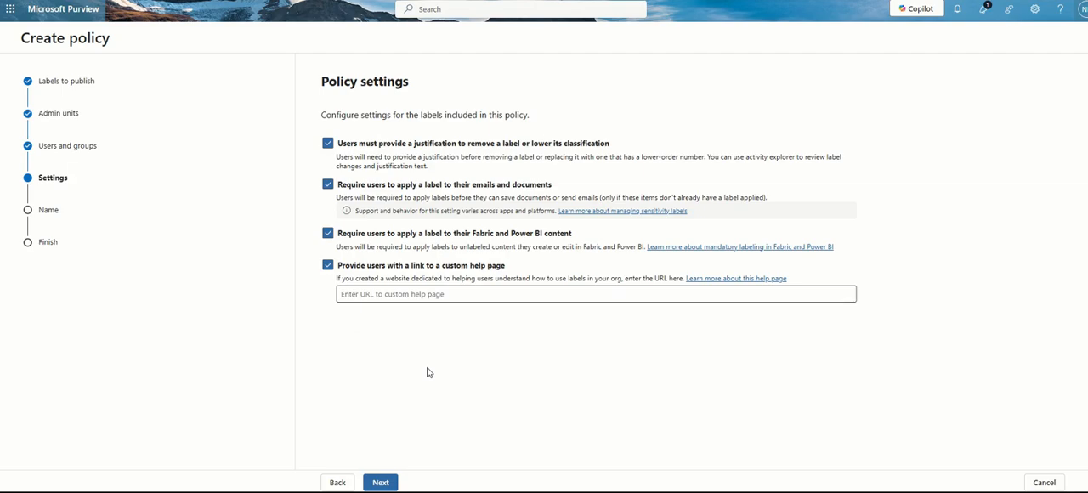
left_click(440, 294)
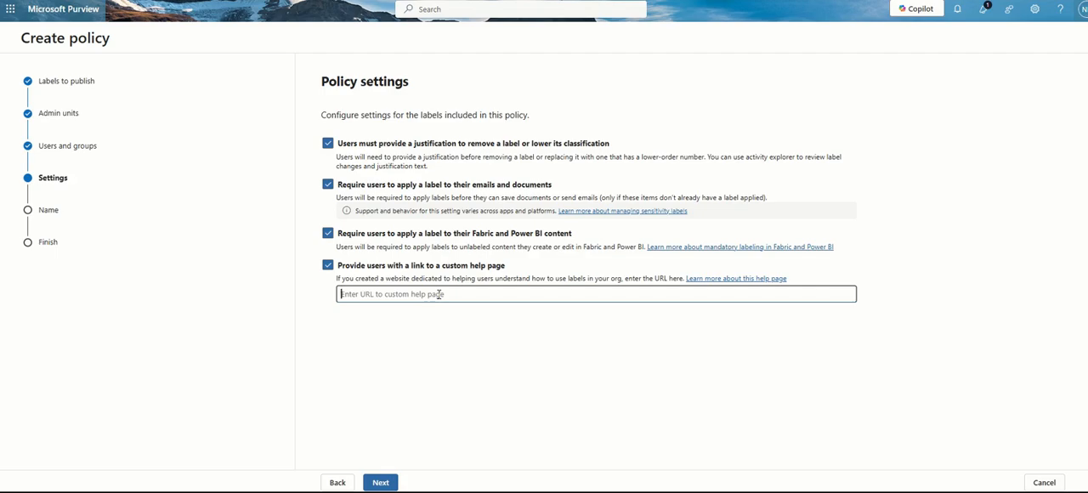
Turn off all four policy settings, including justification, mandatory labeling and the custom help page, and continue to the document defaults
left_click(328, 143)
left_click(328, 184)
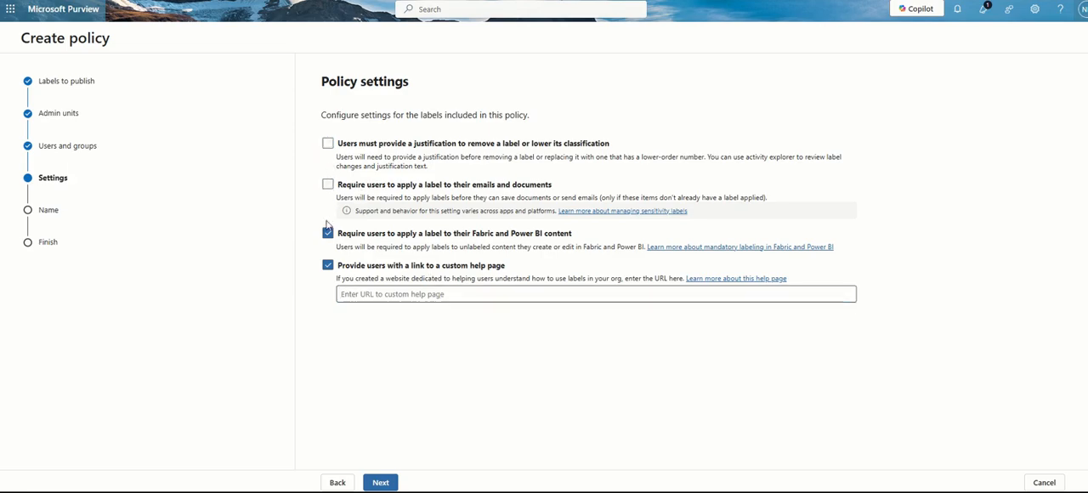
left_click(328, 233)
left_click(328, 265)
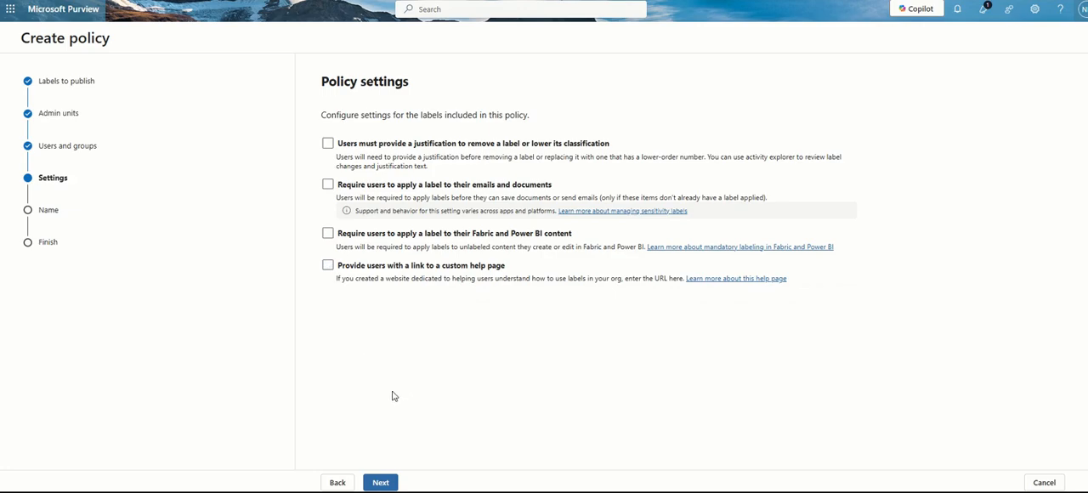
left_click(375, 482)
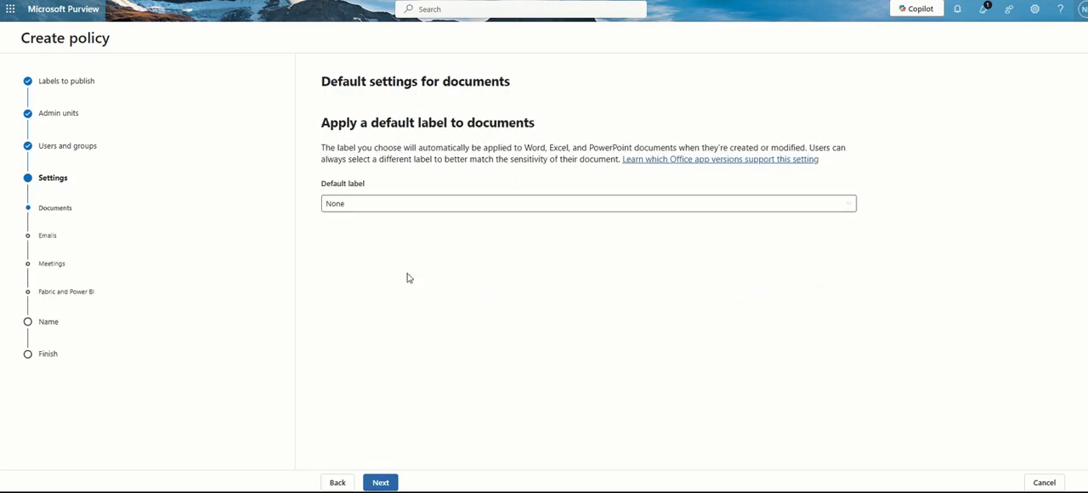
Try Confidential-IT as the default label for documents
left_click(396, 210)
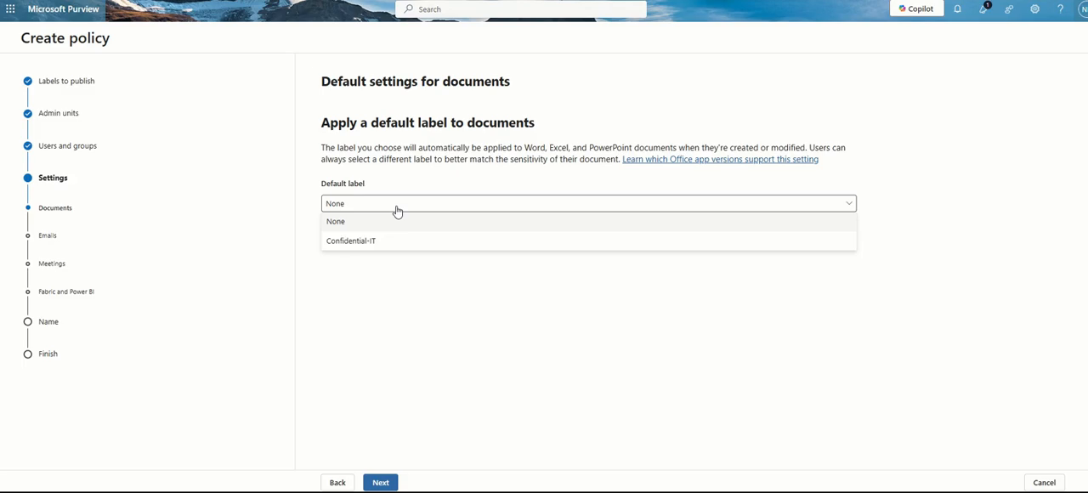
left_click(403, 224)
left_click(402, 208)
left_click(387, 245)
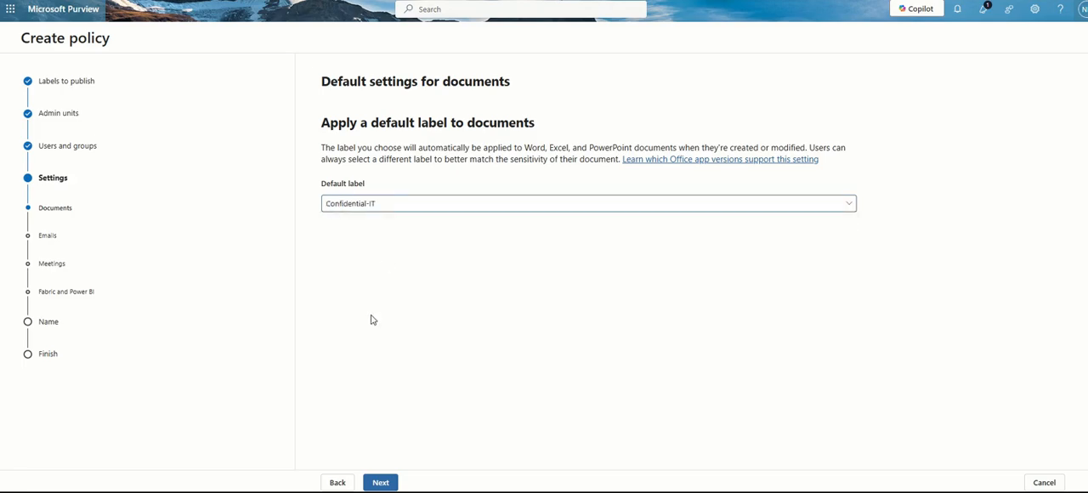
Set the default label for documents to None and continue to the email defaults
left_click(374, 206)
left_click(374, 220)
left_click(380, 482)
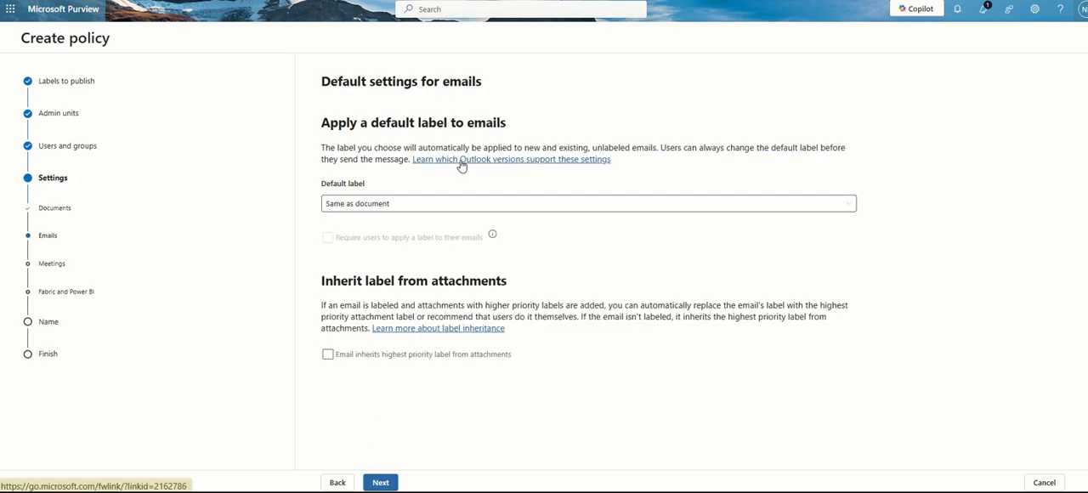
Set the default email label to Confidential-IT, make emails automatically inherit the highest priority attachment label, and continue
left_click(388, 203)
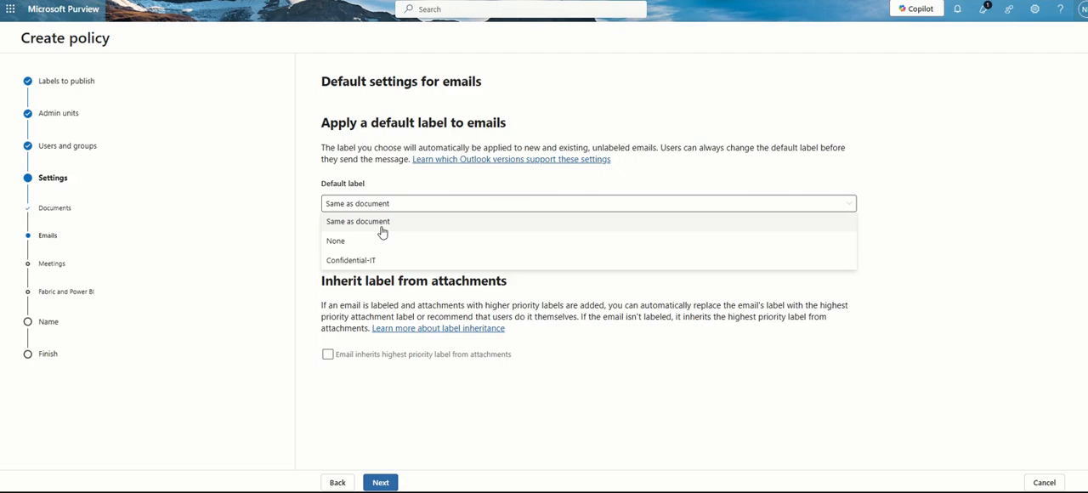
left_click(381, 225)
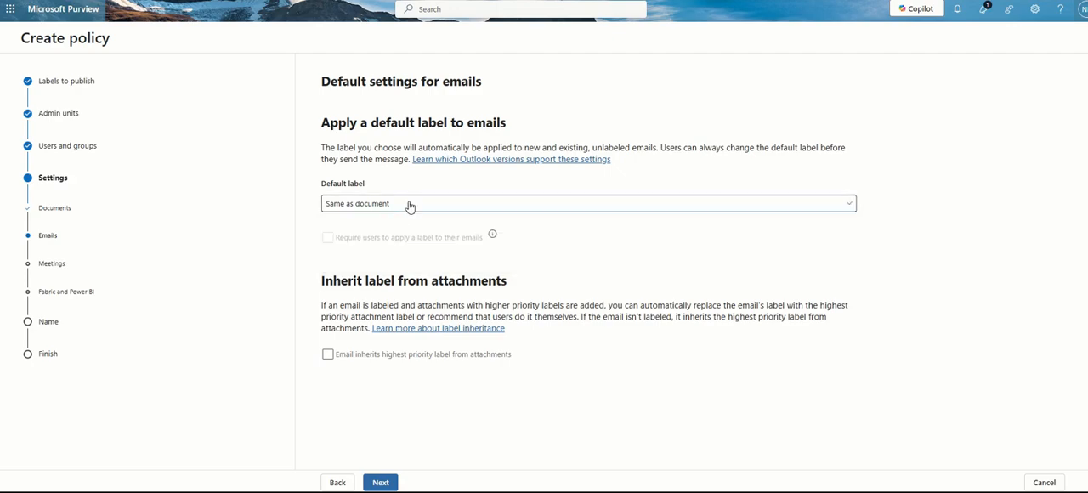
left_click(408, 207)
left_click(349, 244)
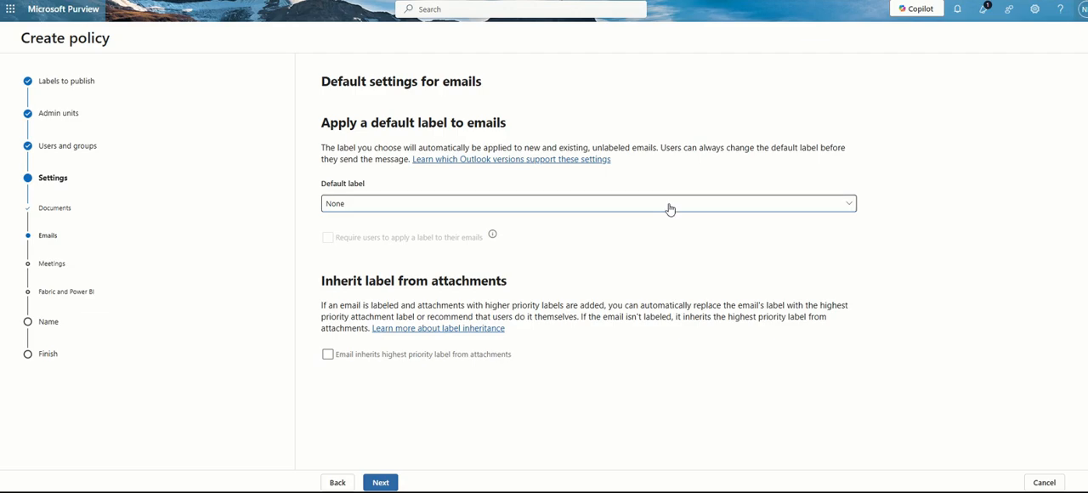
left_click(670, 210)
left_click(363, 261)
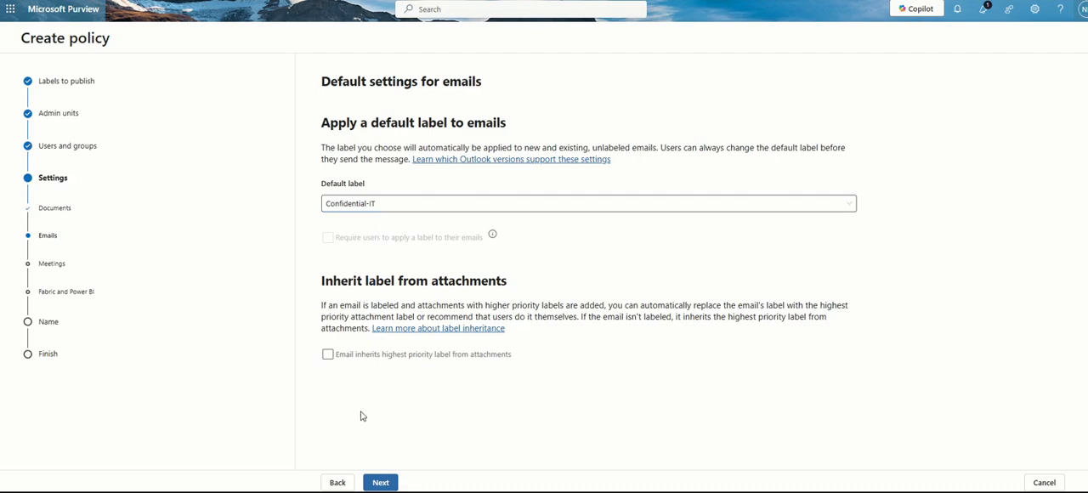
left_click(328, 355)
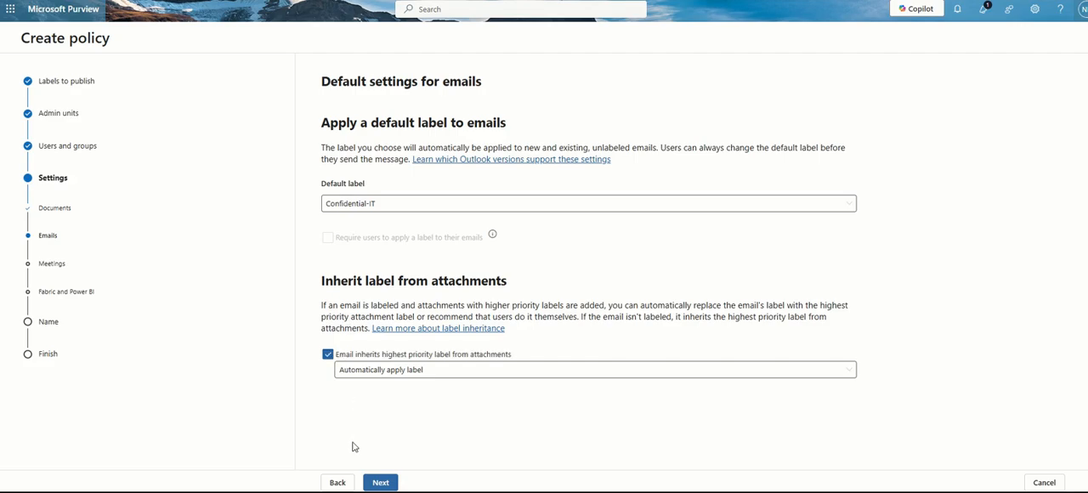
left_click(380, 482)
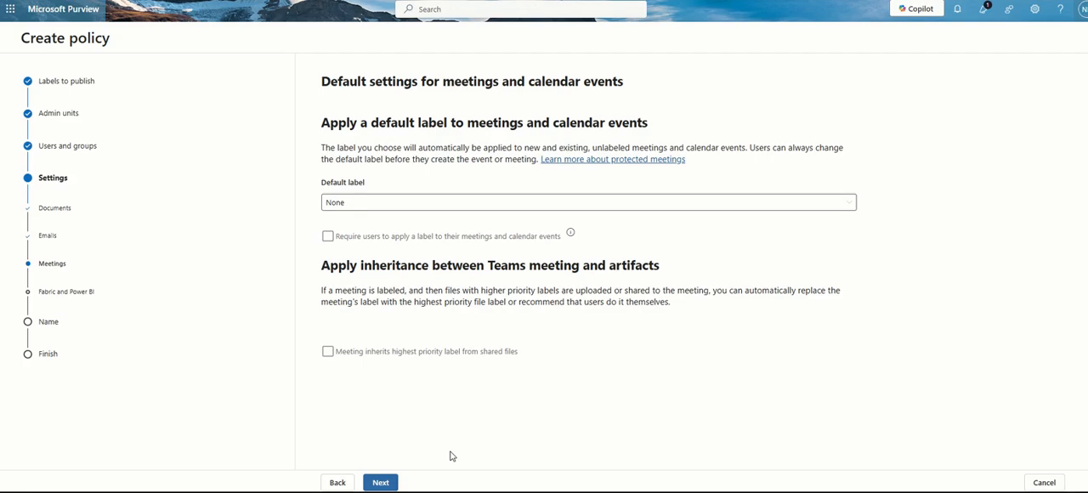
Make meetings inherit the highest priority label from shared files with "Recommend users apply label", leaving the default label at None, and continue
left_click(394, 206)
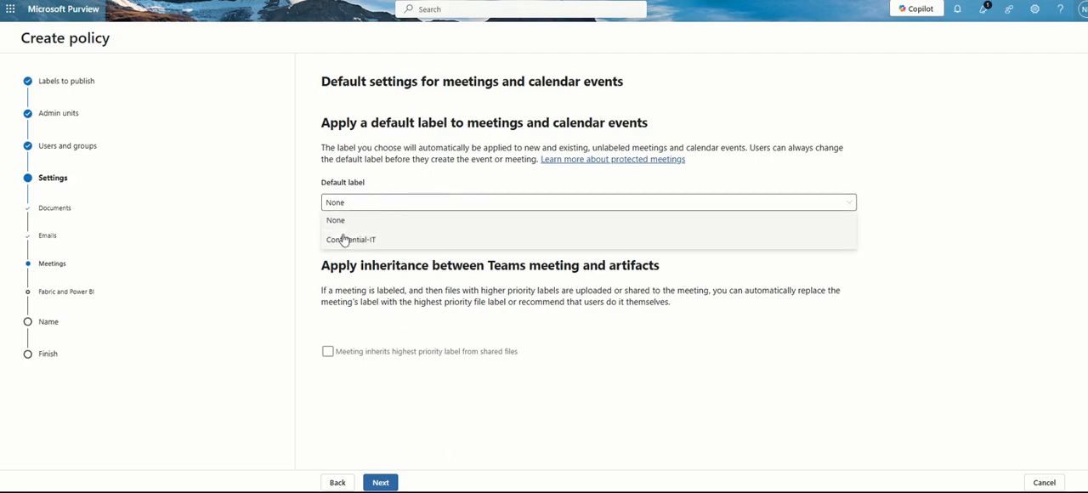
left_click(358, 421)
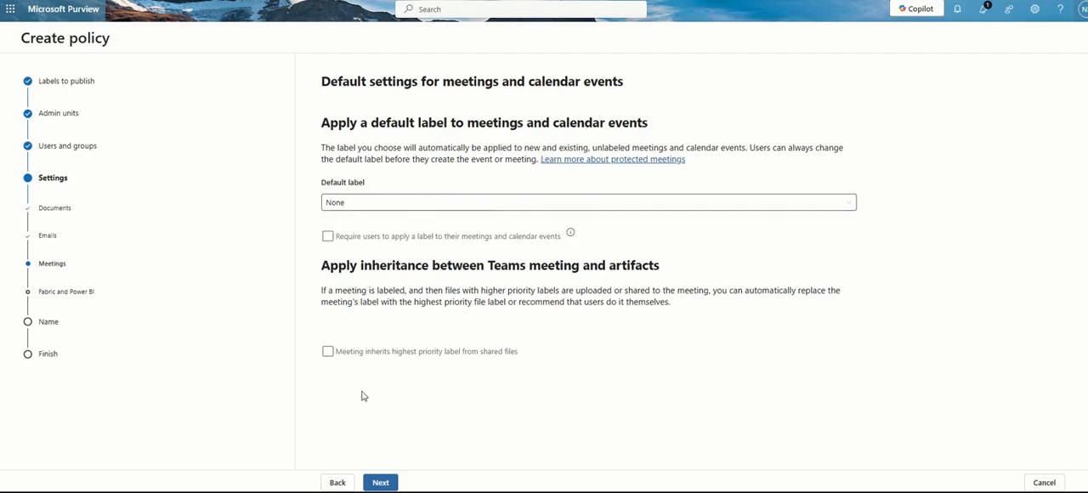
left_click(328, 352)
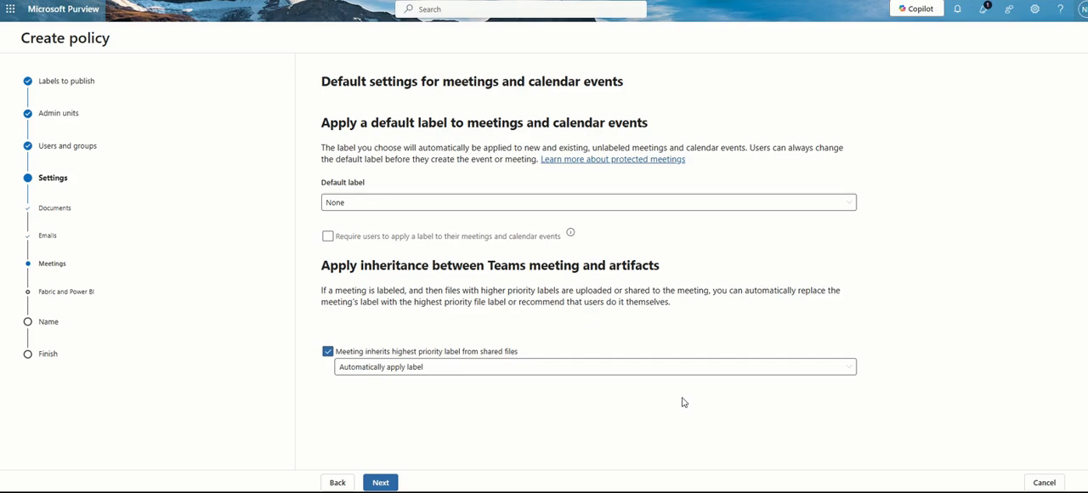
left_click(548, 368)
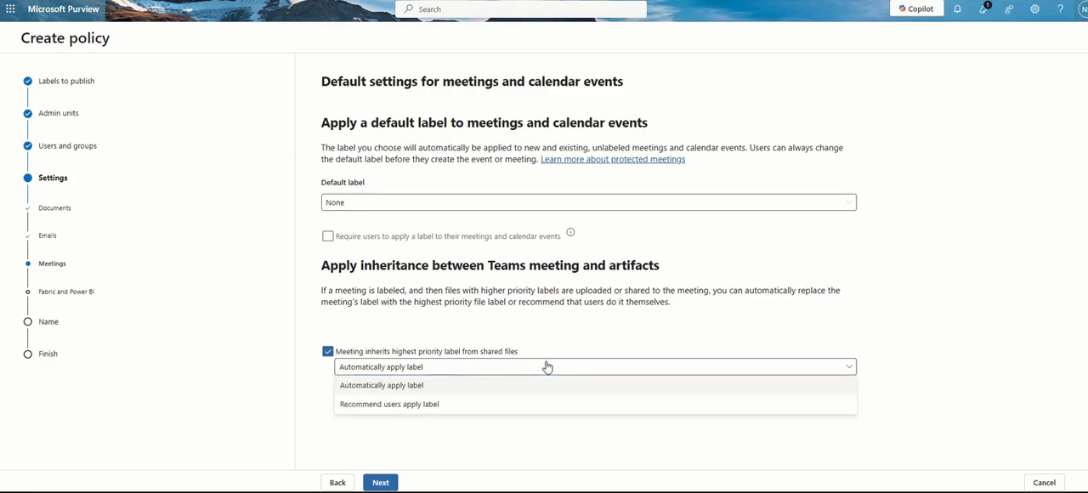
left_click(427, 405)
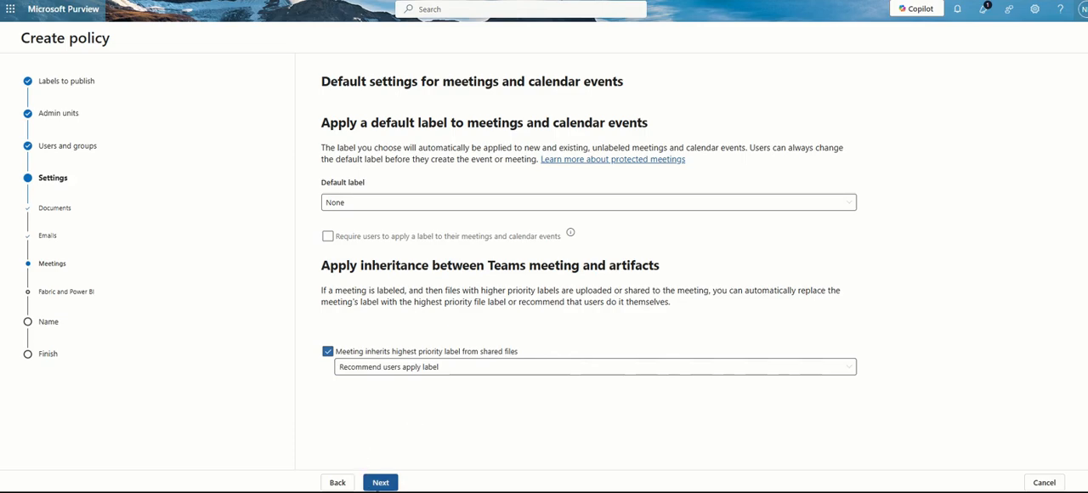
left_click(380, 483)
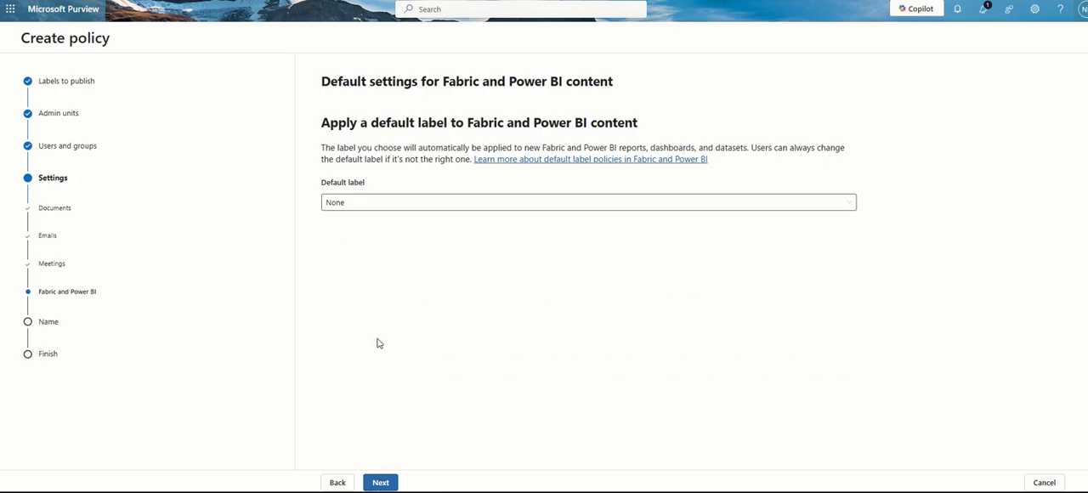
Set the default label for Fabric and Power BI content to Confidential-IT and continue to the policy name
left_click(415, 203)
left_click(385, 241)
left_click(381, 483)
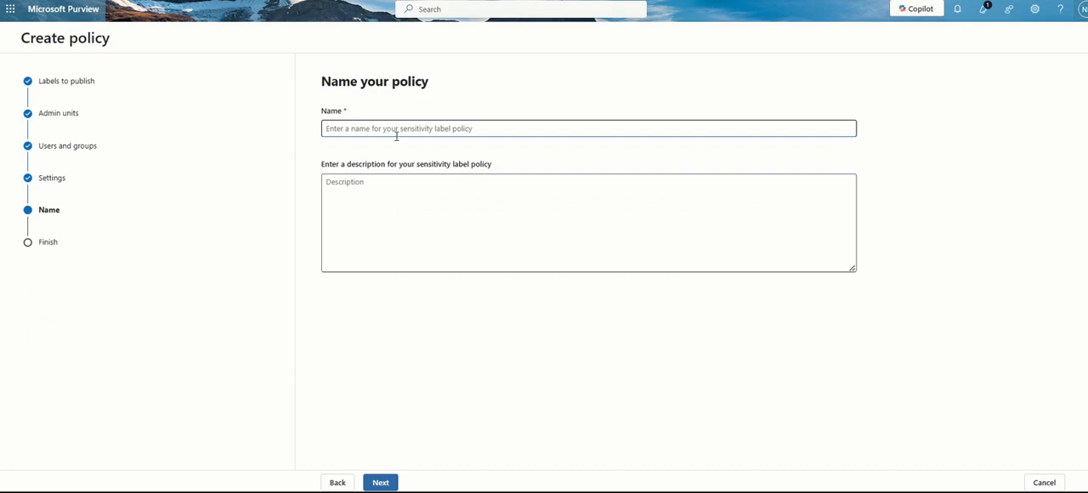
Name the policy Confidentail-IT-Publish-Policy without a description and continue to the review
type("Confidentail-IT-Publish-Policy")
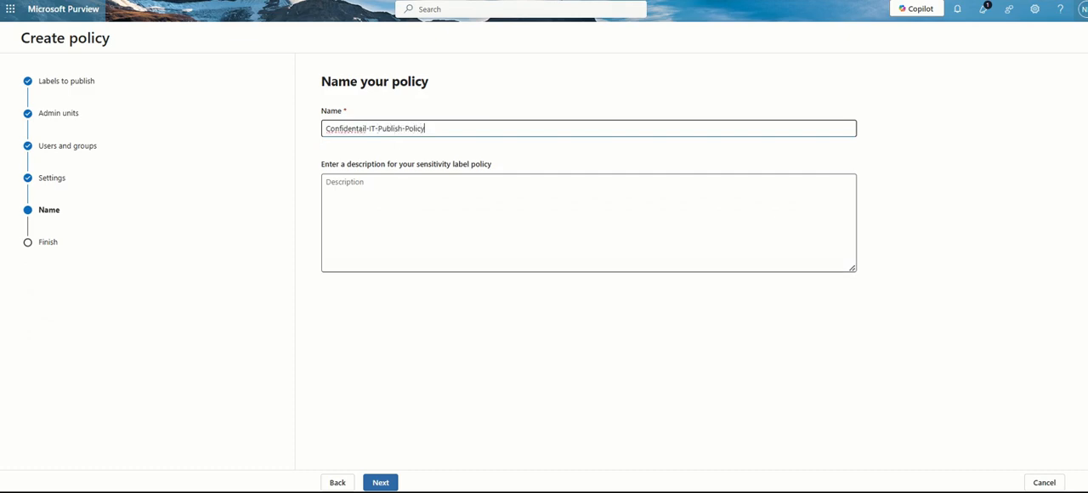
left_click(393, 484)
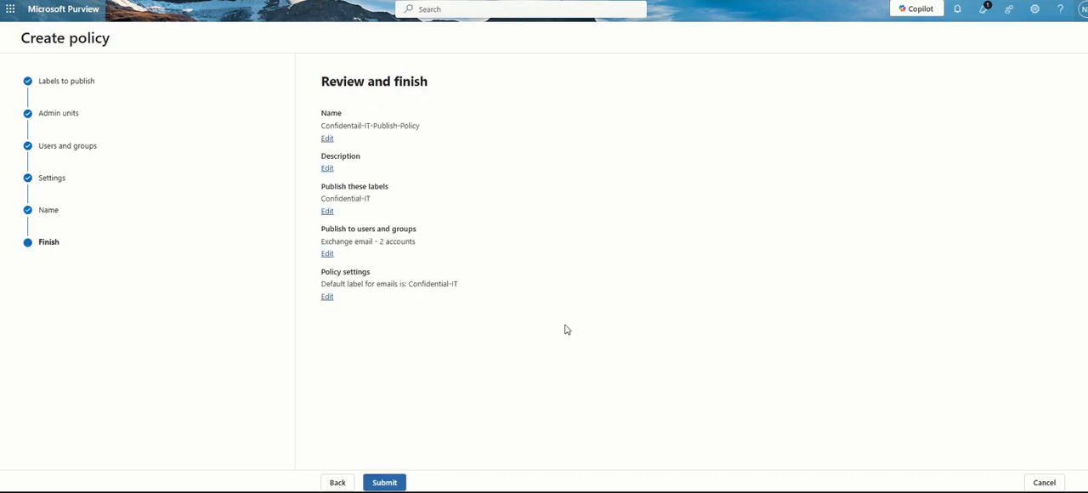
Submit the label publishing policy, check the note on publishing time, and finish the wizard
left_click(386, 483)
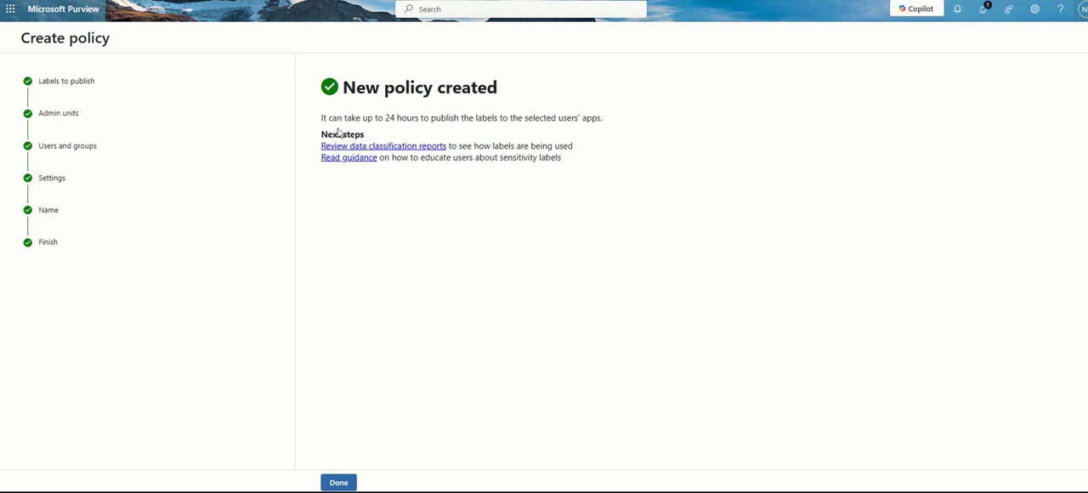
left_click_drag(422, 118, 638, 110)
left_click(614, 187)
left_click(339, 482)
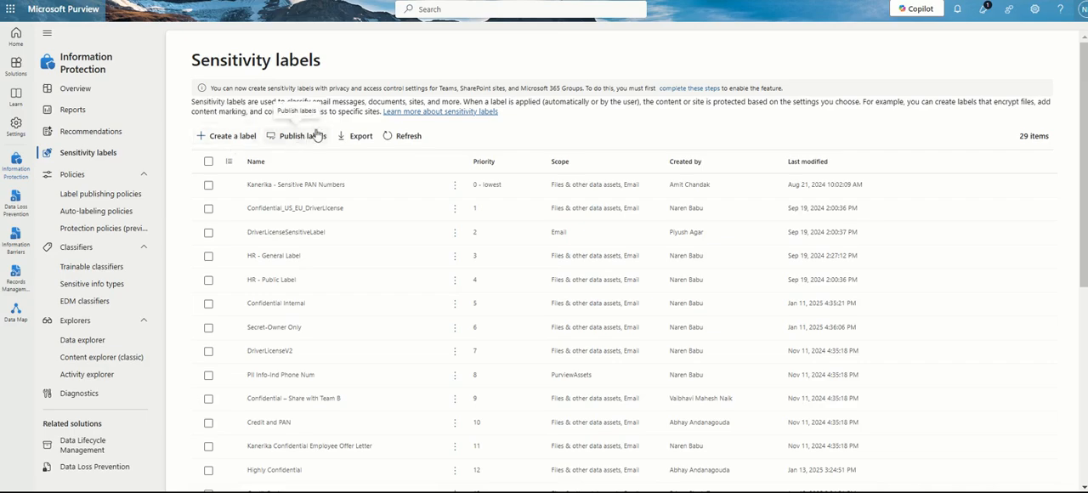
Open the Confidential-IT label from the sensitivity labels list and start creating an auto-labeling policy for it
scroll(352, 376, "down", 5)
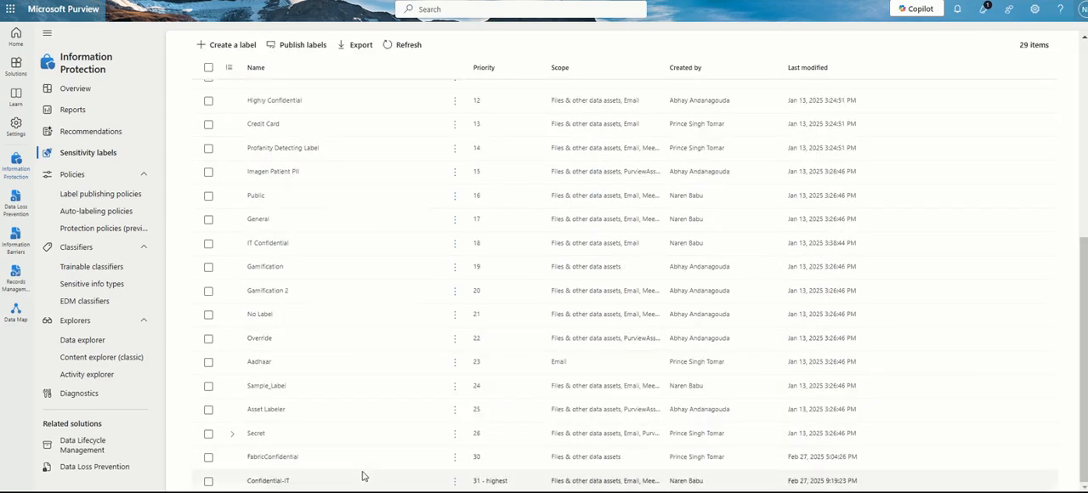
left_click(362, 476)
scroll(395, 112, "up", 5)
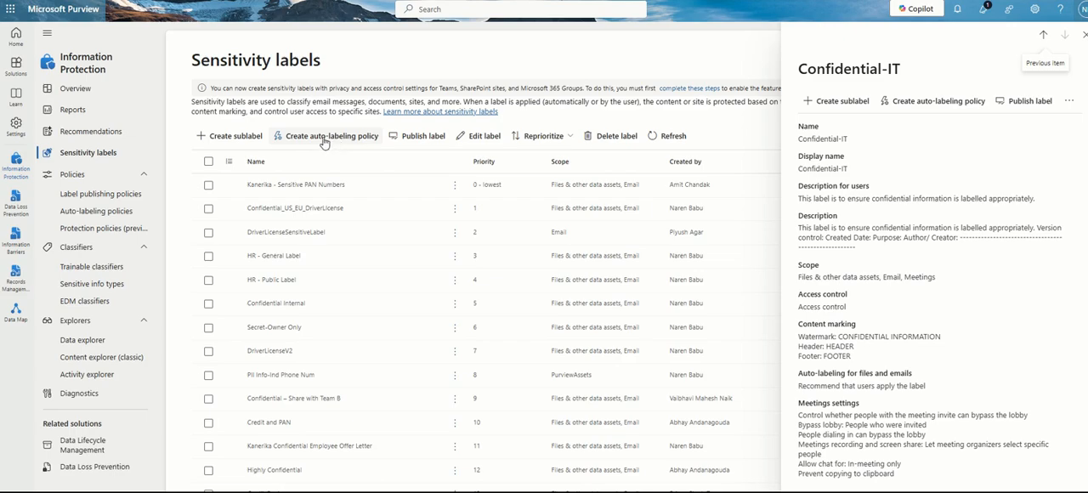
left_click(324, 141)
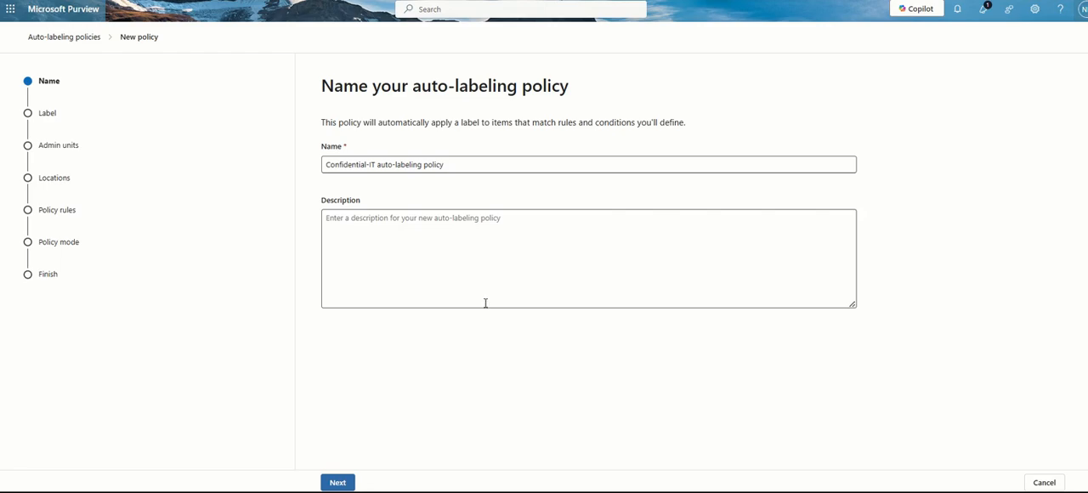
Keep the suggested policy name and the Confidential-IT label, and continue past the admin units to the locations
left_click(338, 483)
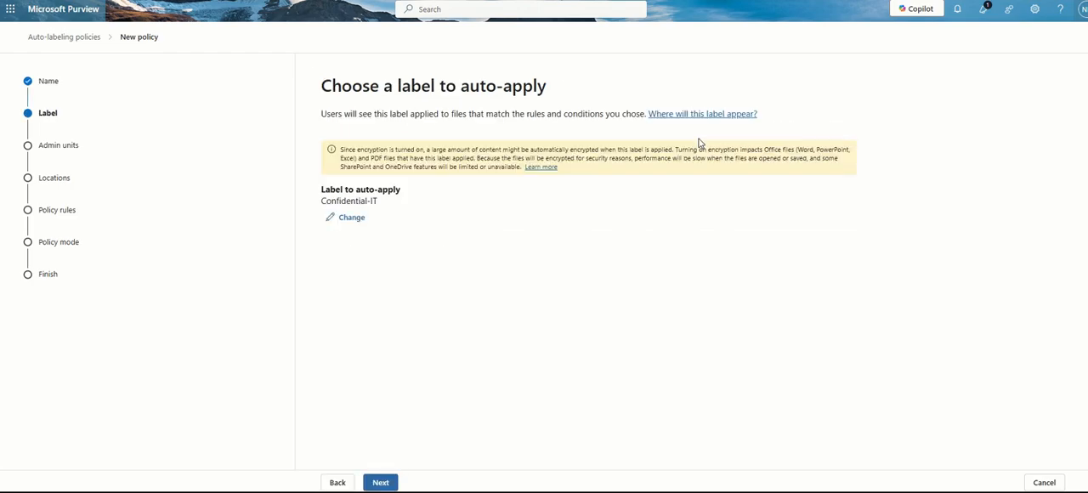
left_click(381, 482)
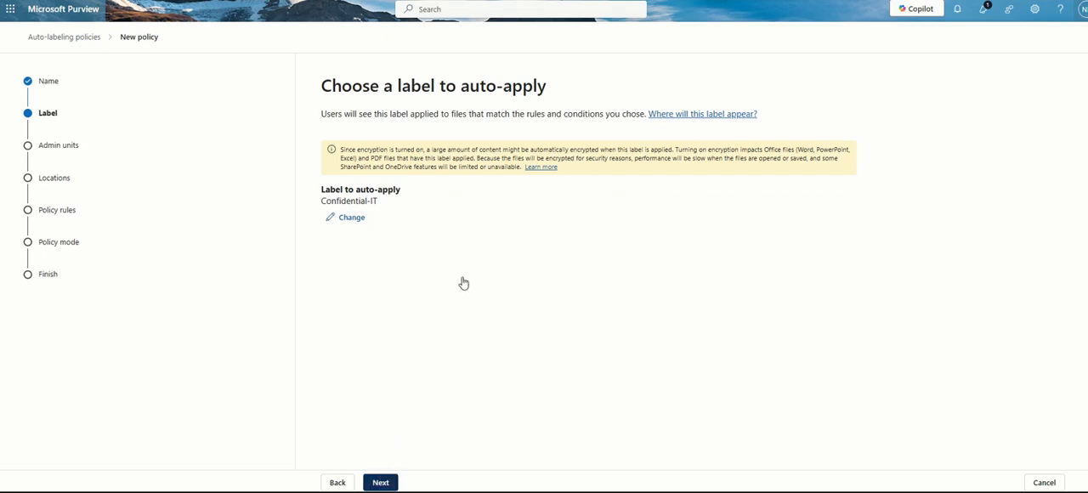
left_click(381, 482)
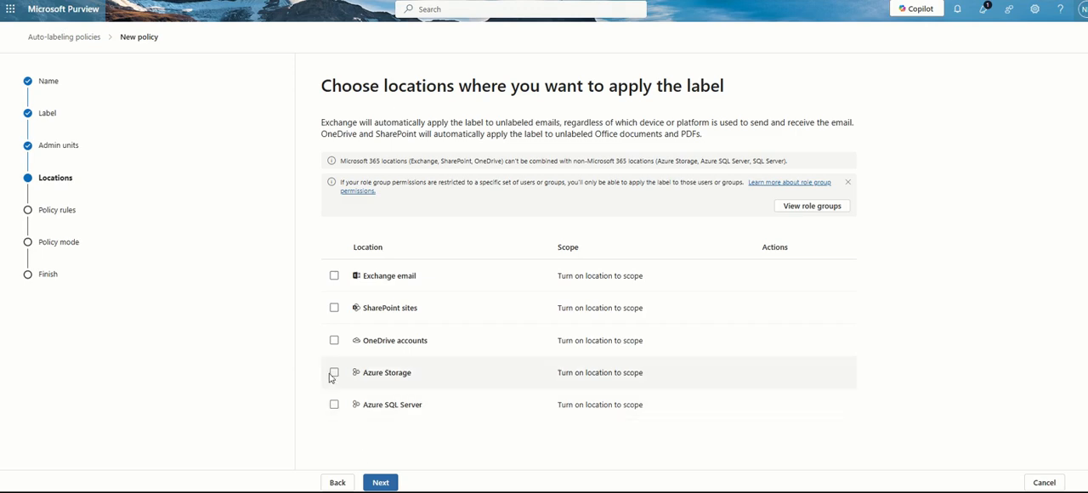
Include the Exchange email location in the auto-labeling policy and change its scope to specific users and groups
left_click(335, 276)
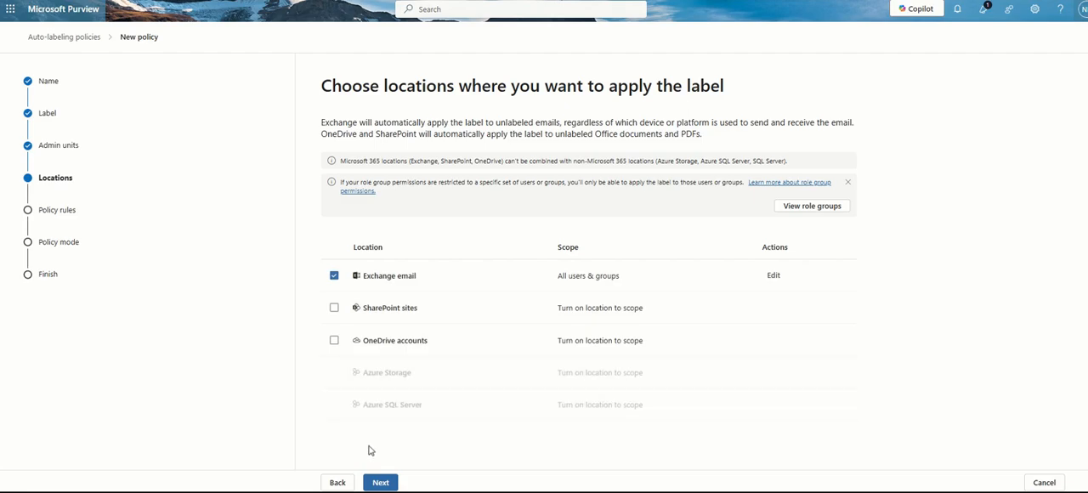
left_click(381, 483)
left_click(338, 482)
left_click(773, 276)
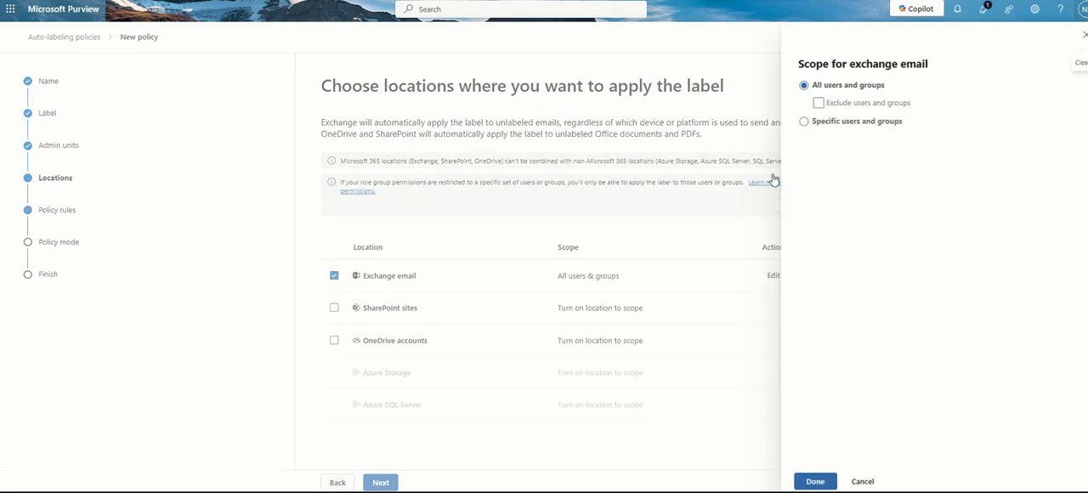
left_click(816, 123)
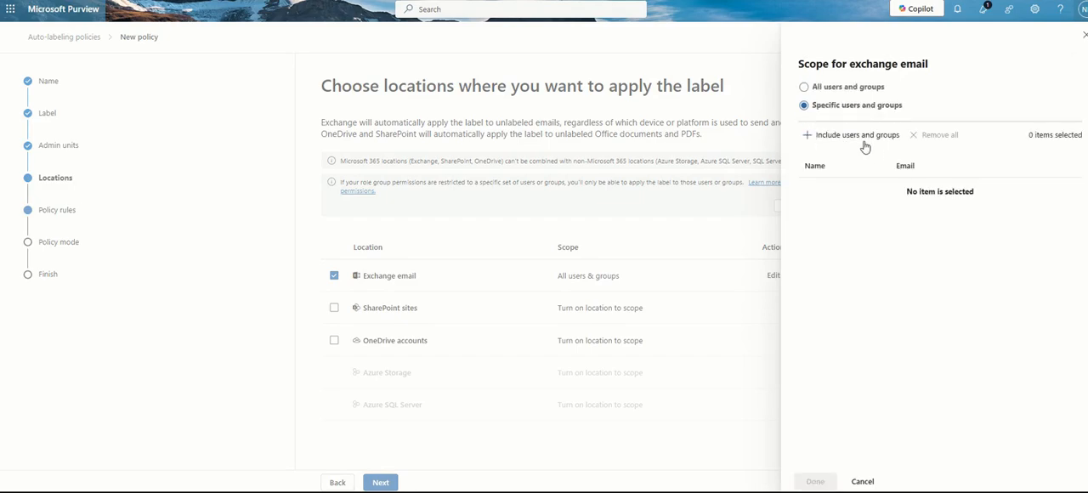
Search for mspurview and limit the Exchange email scope to MS Purview User 1 and MS Purview User 2
left_click(859, 136)
type("mspurview")
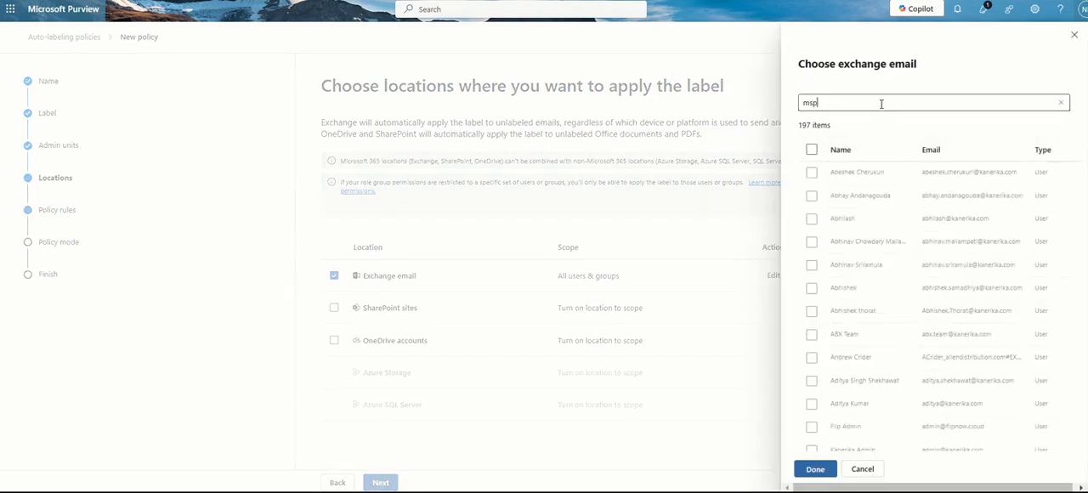
key("Return")
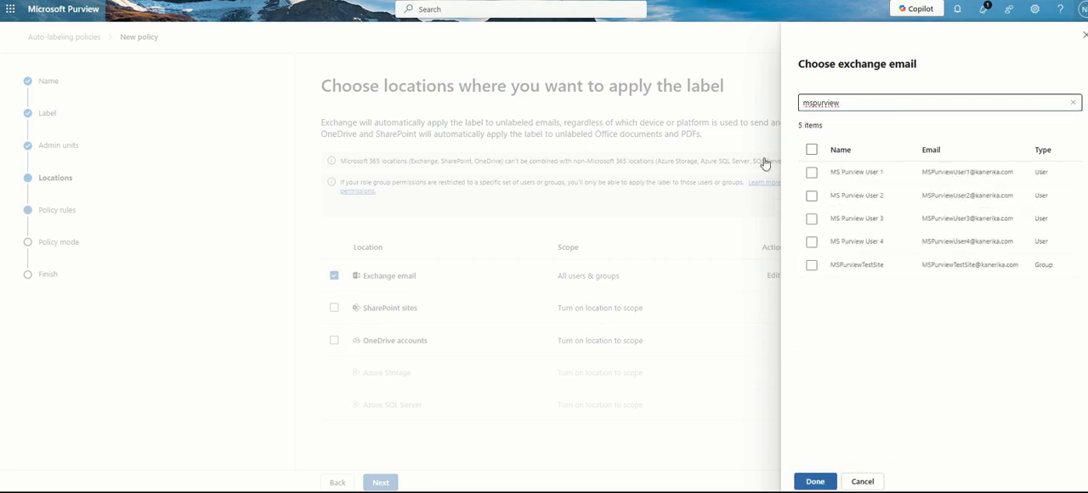
left_click(812, 173)
left_click(812, 196)
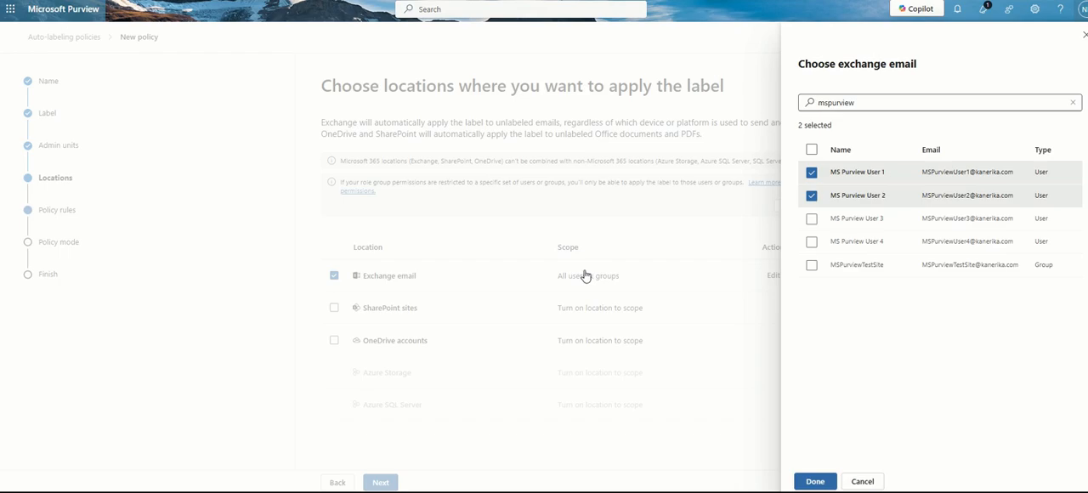
left_click(821, 481)
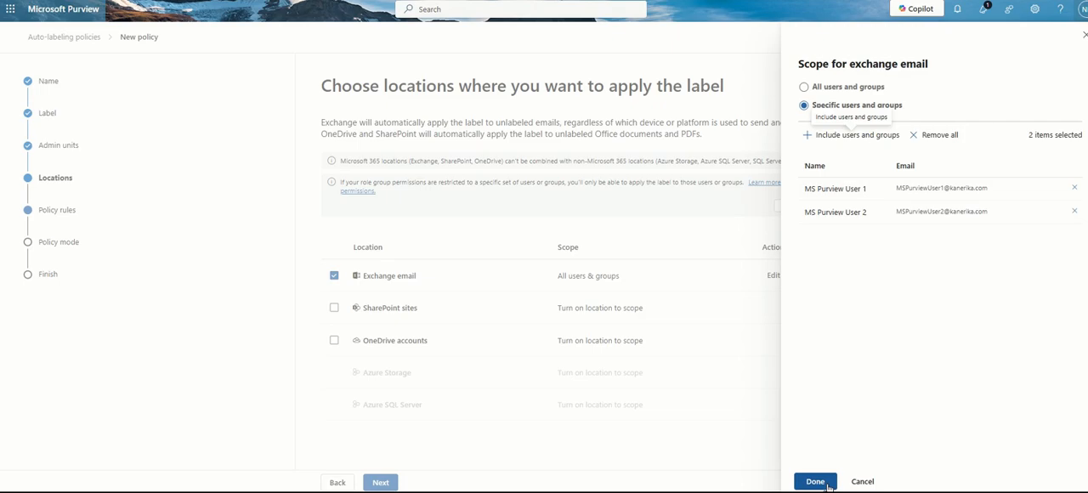
left_click(816, 482)
Include SharePoint sites in the policy locations and limit their scope to the specific site MSPurviewTestSite
left_click(334, 308)
left_click(773, 308)
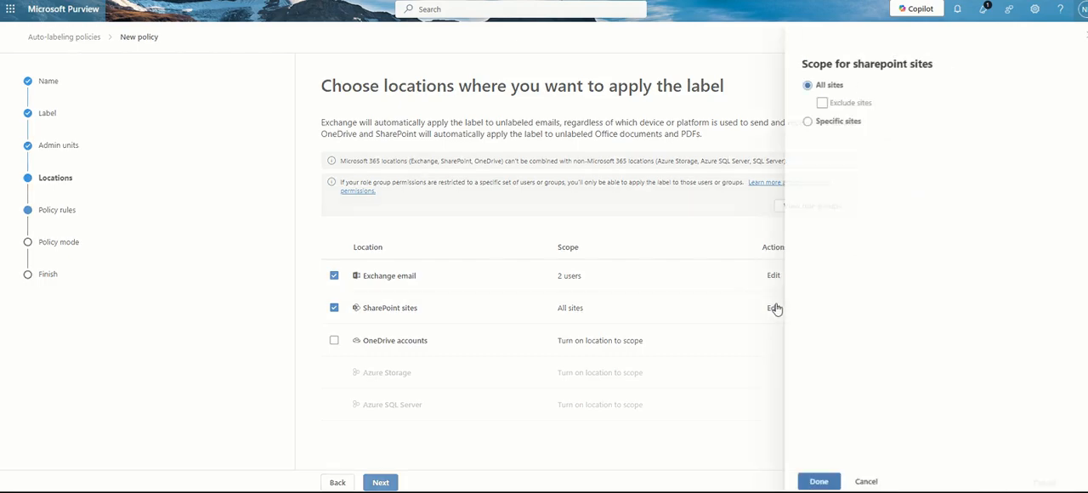
left_click(806, 122)
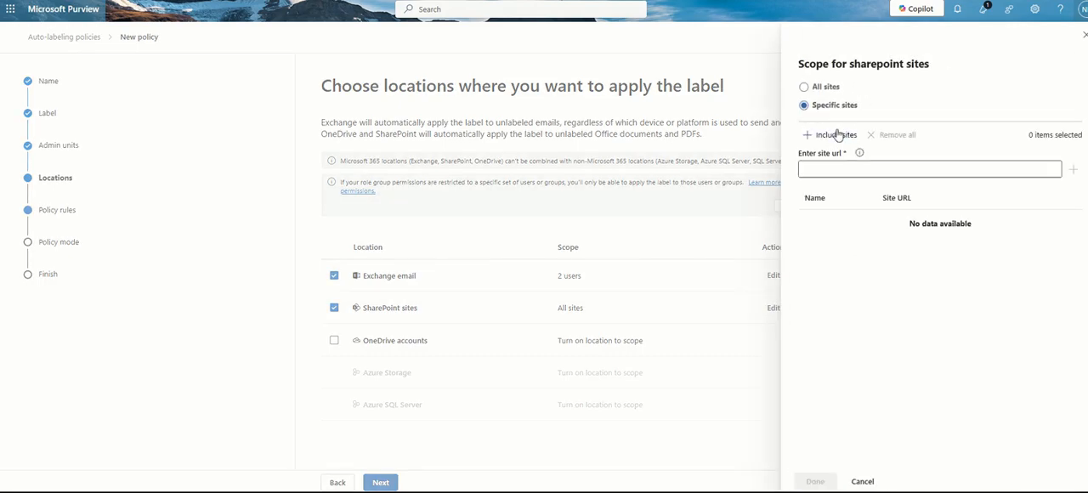
left_click(838, 134)
left_click(816, 102)
type("mspurview")
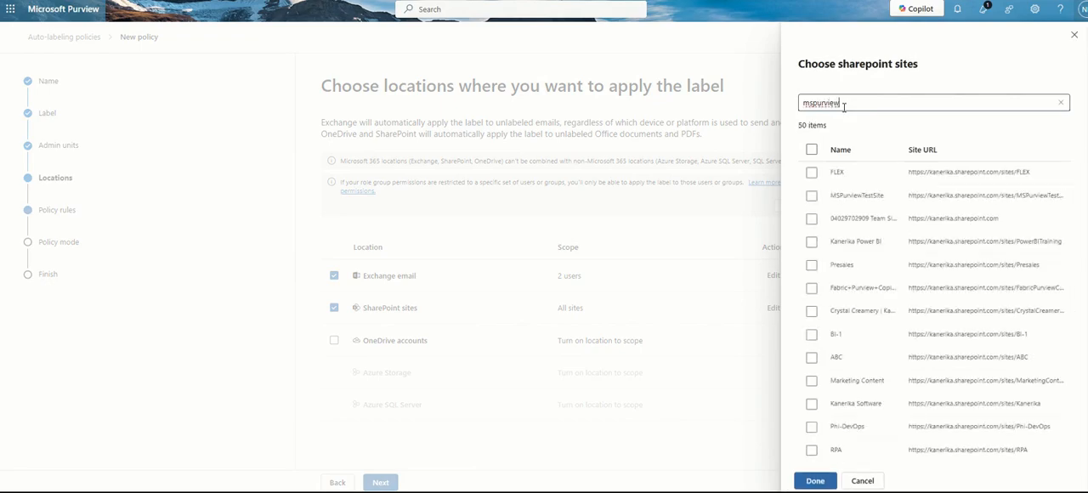
left_click(812, 197)
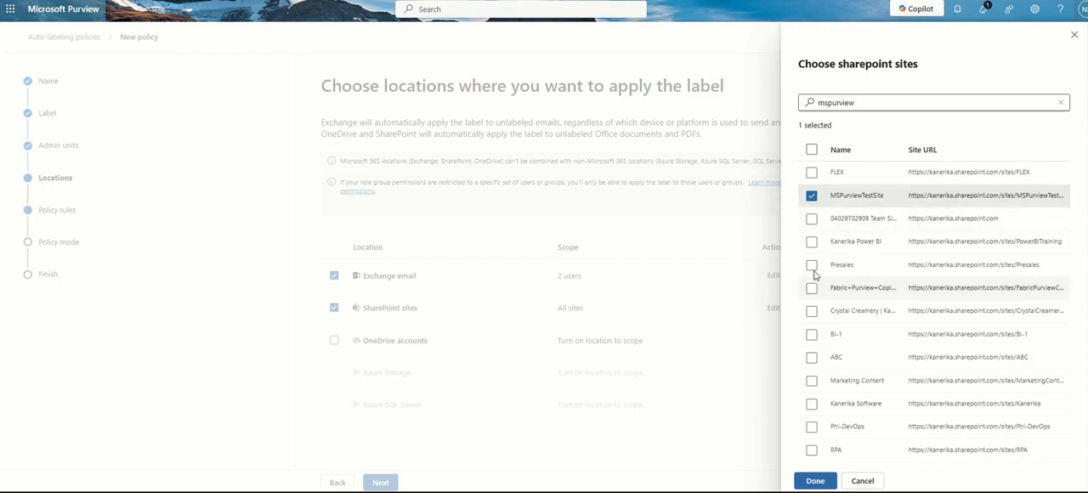
left_click(812, 481)
left_click(816, 482)
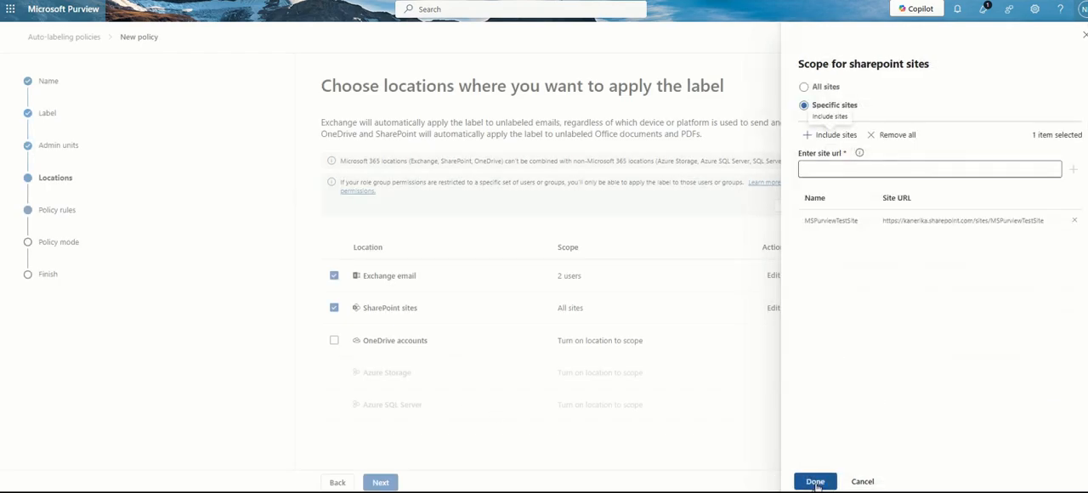
Include OneDrive accounts in the policy locations and limit their scope to the specific user MS Purview User 1
left_click(334, 341)
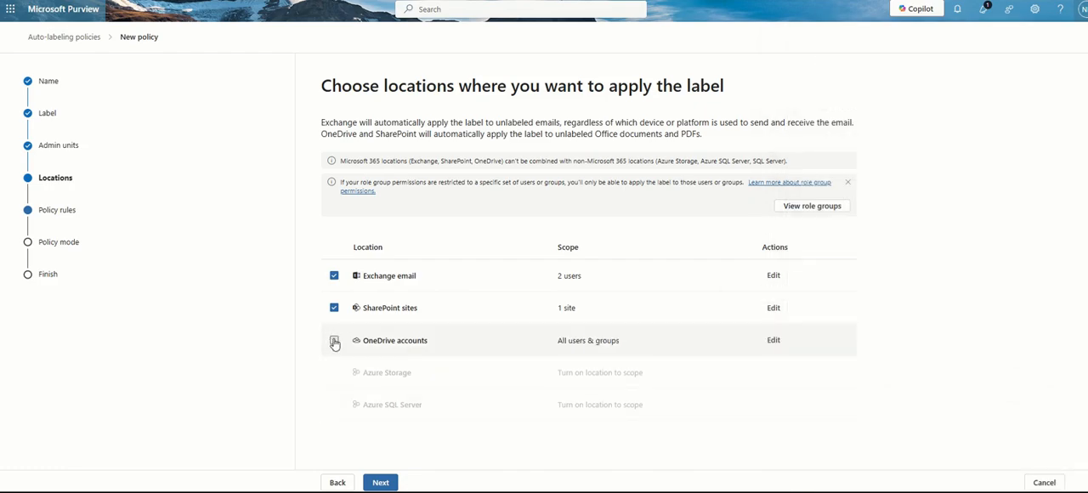
left_click(769, 339)
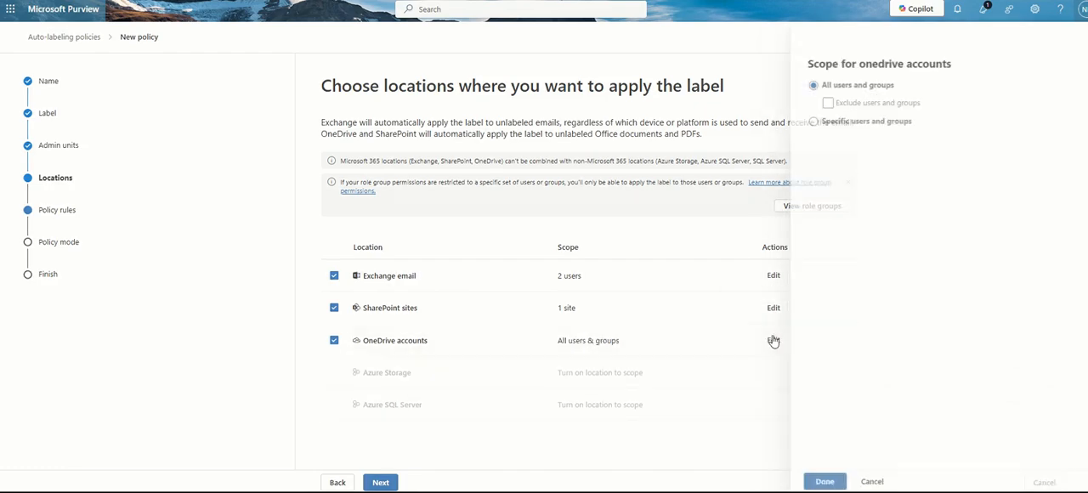
left_click(808, 123)
left_click(825, 153)
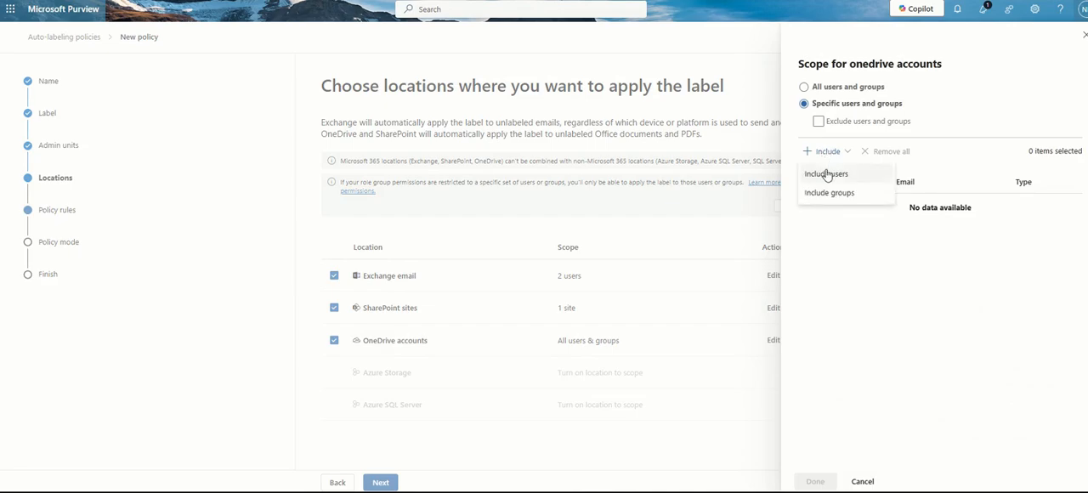
left_click(826, 175)
left_click(838, 99)
type("mspurview")
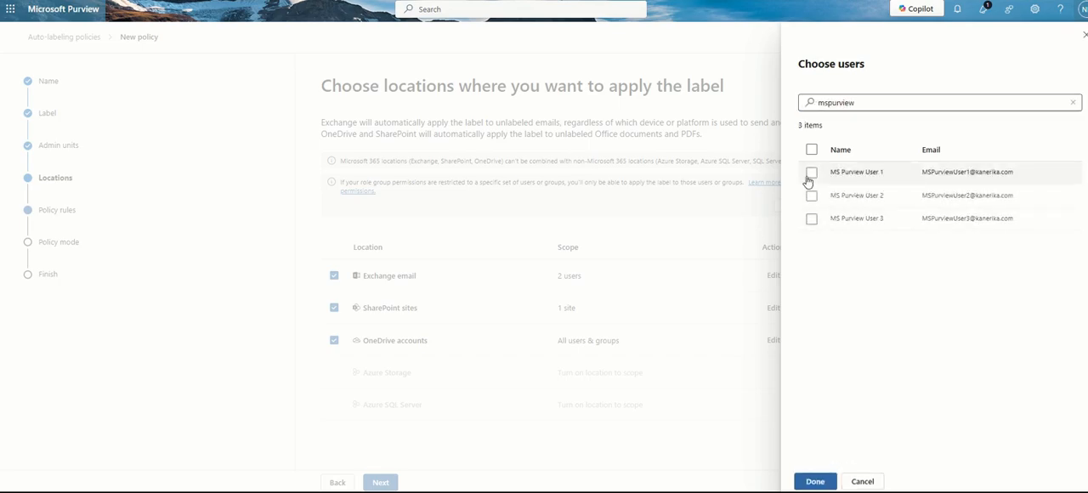
left_click(811, 172)
left_click(816, 482)
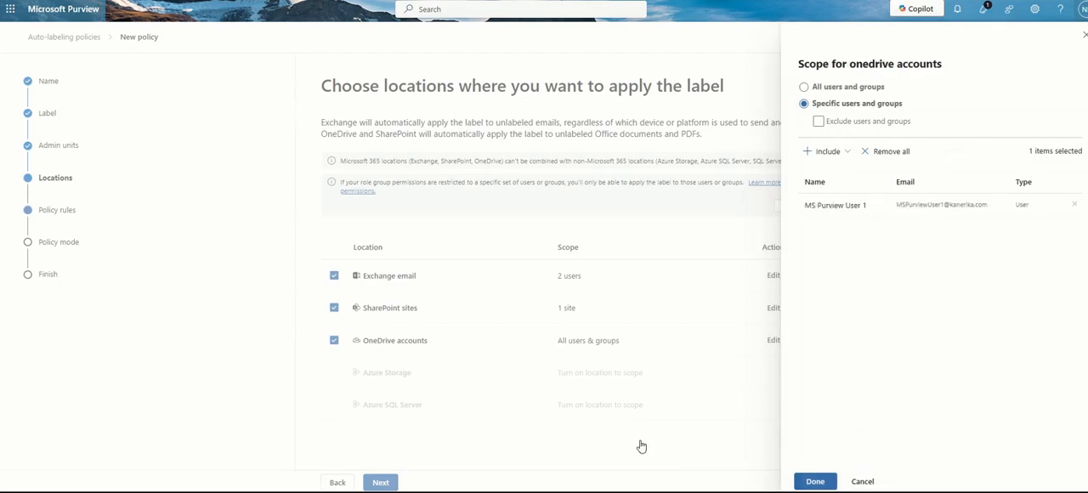
left_click(815, 482)
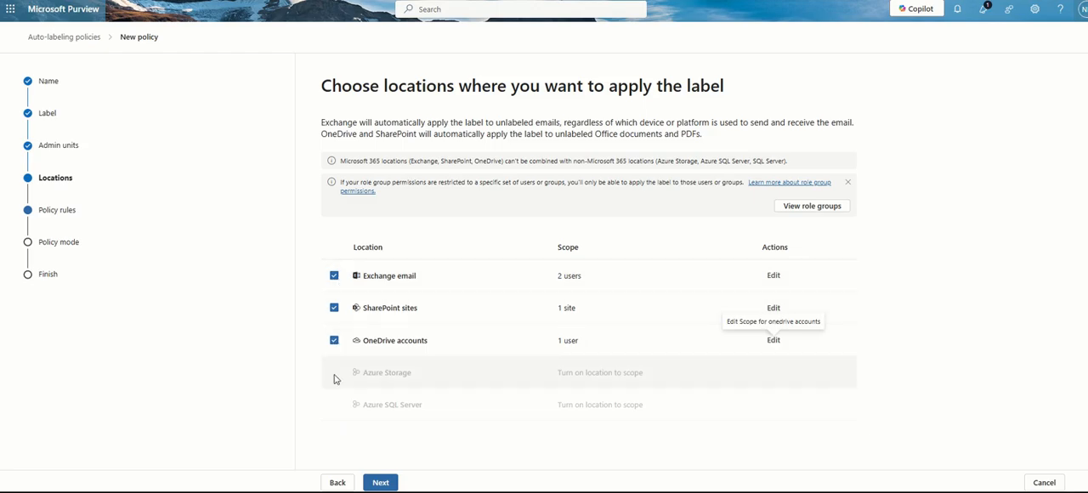
Review the chosen locations, select advanced rules for defining specific rules per location, and continue to the Exchange email rules
left_click(383, 482)
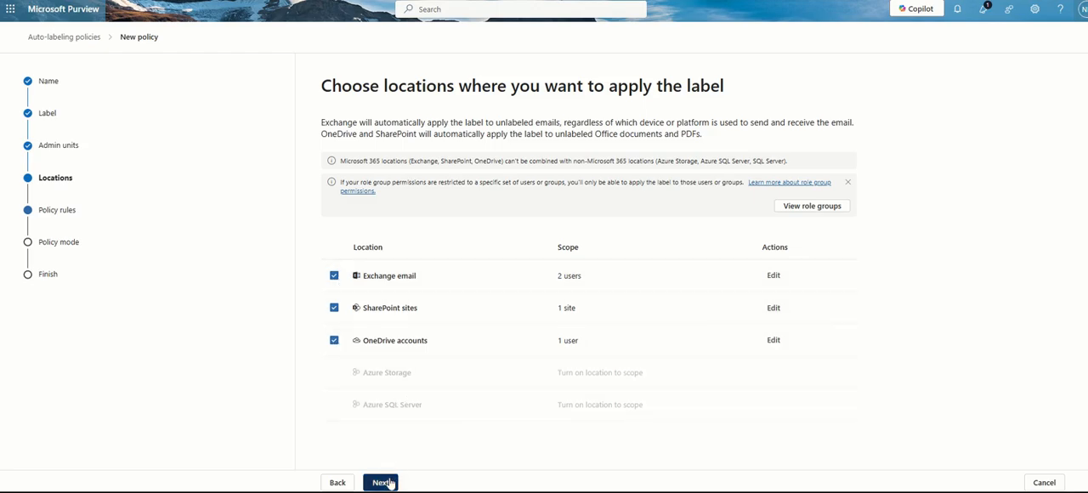
left_click(341, 482)
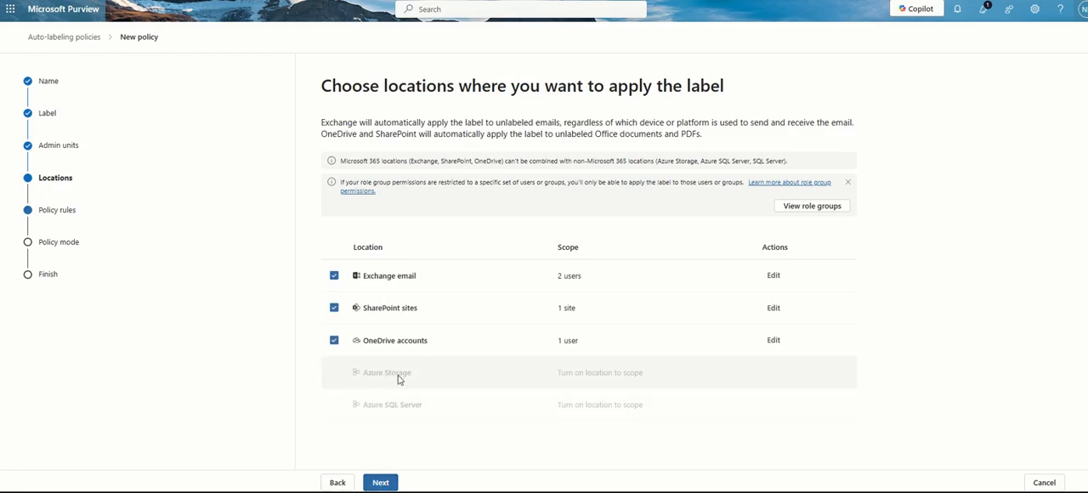
left_click(380, 483)
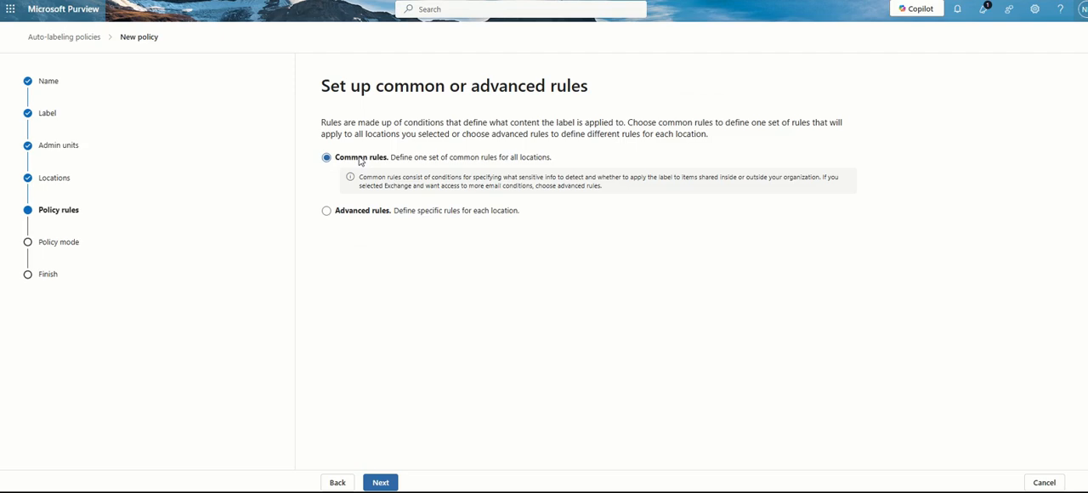
left_click(327, 212)
left_click(379, 482)
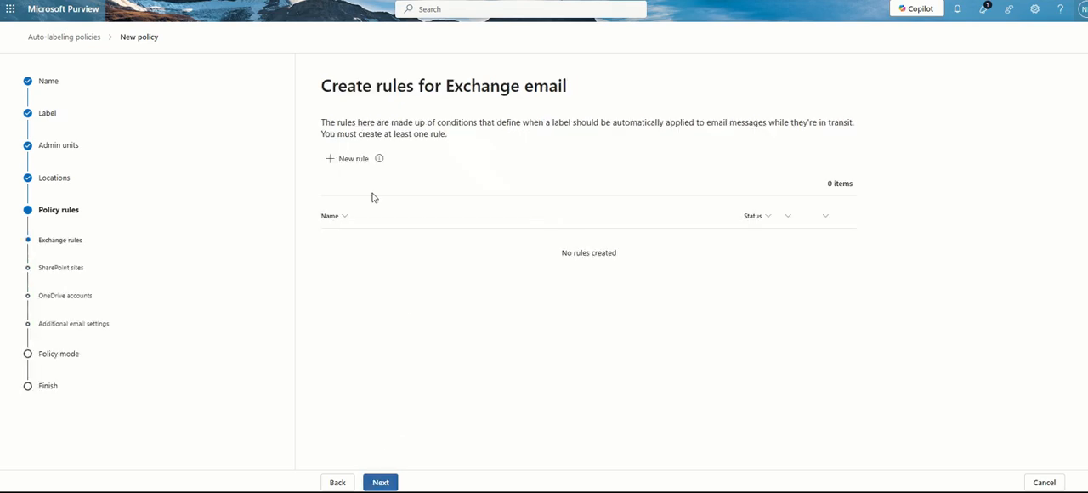
Create a new Exchange email rule named Email-Rule and open the list of conditions to add
left_click_drag(318, 81, 621, 87)
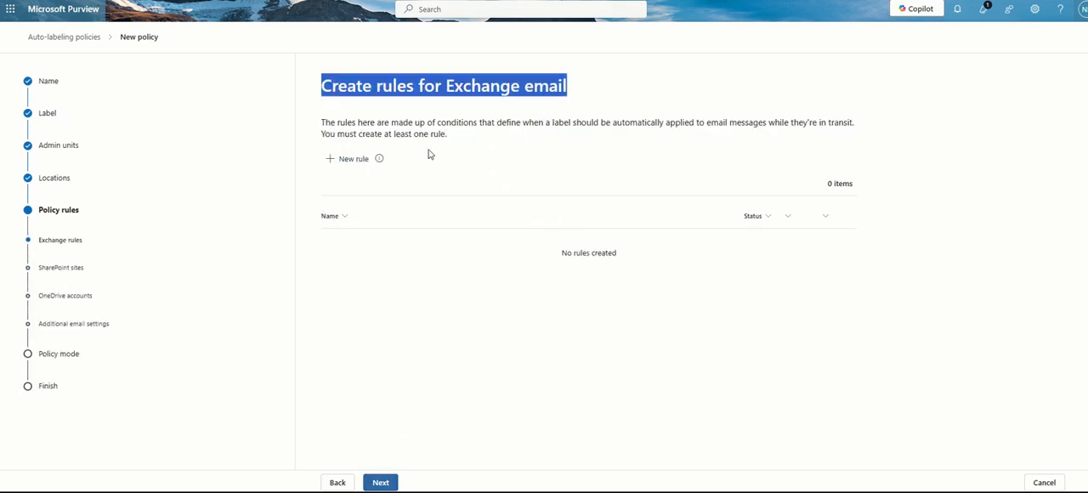
left_click(346, 159)
left_click(346, 90)
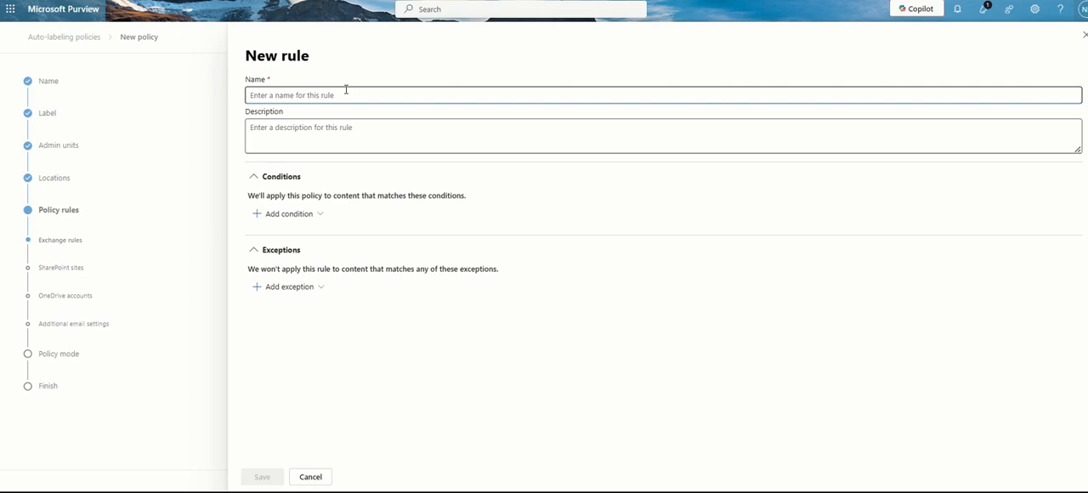
type("E")
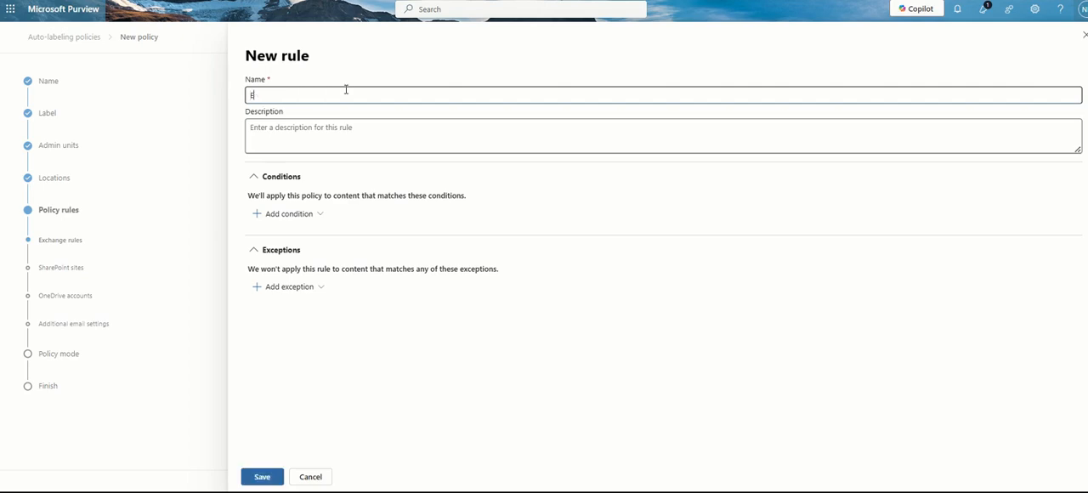
type("mail-Rule")
left_click(288, 218)
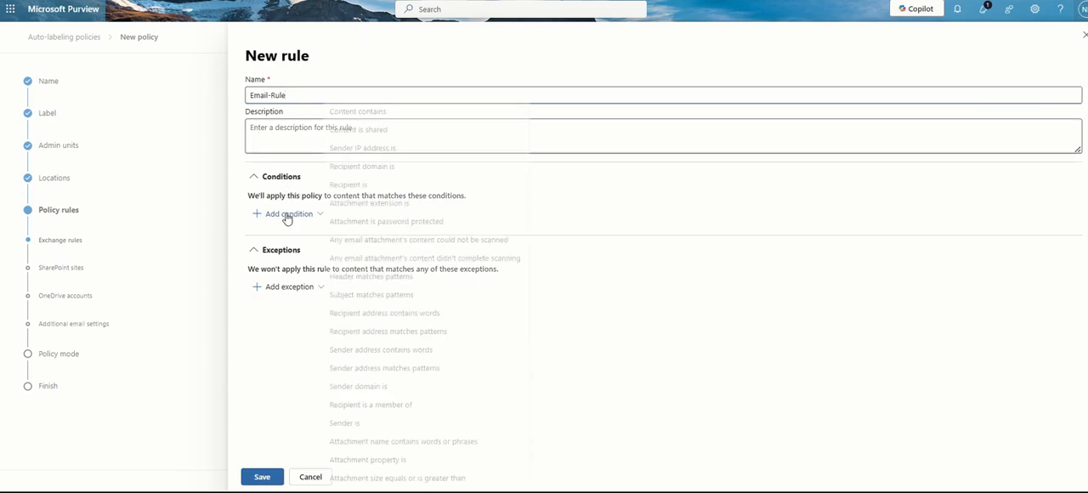
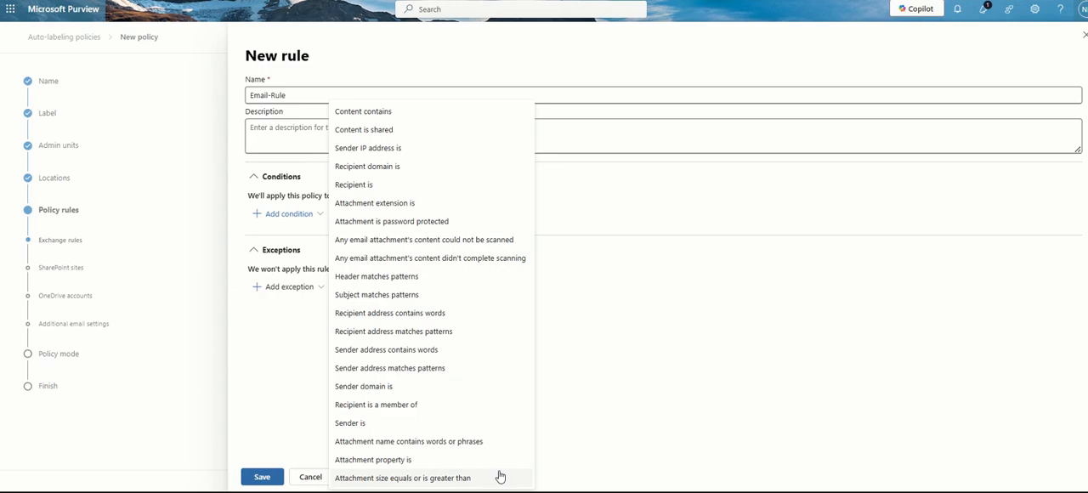
Add a Content contains condition to the rule that detects the Aadhaar SIT sensitive info type
left_click(441, 120)
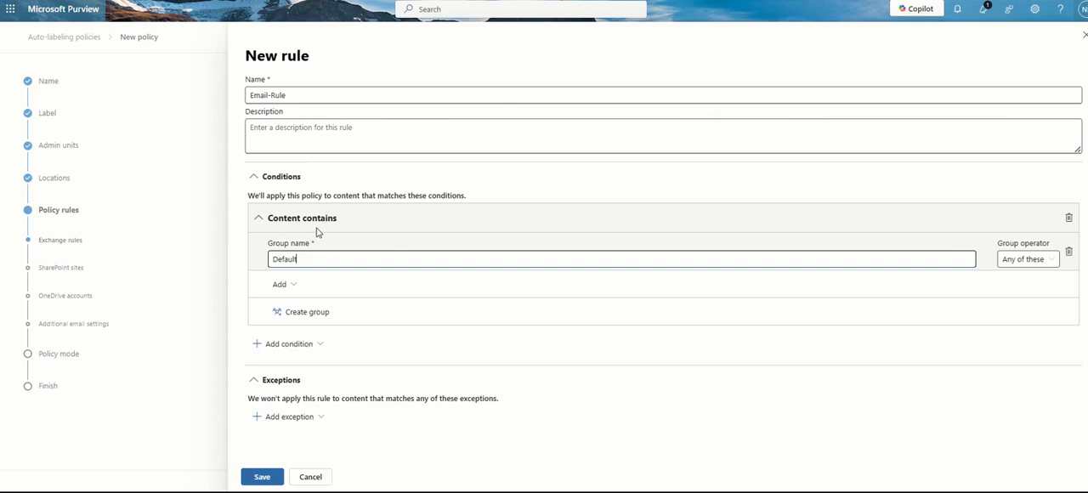
left_click(283, 285)
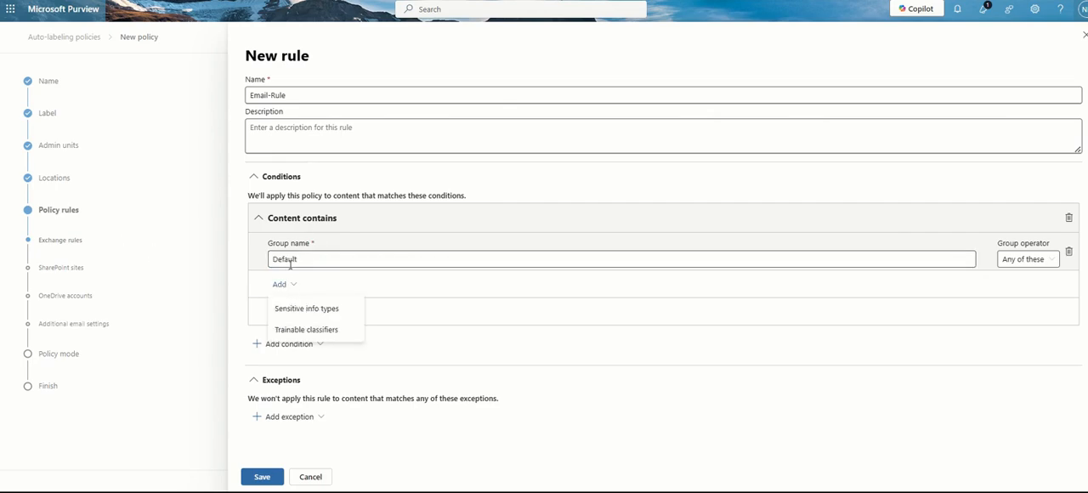
left_click_drag(319, 260, 255, 260)
left_click(281, 285)
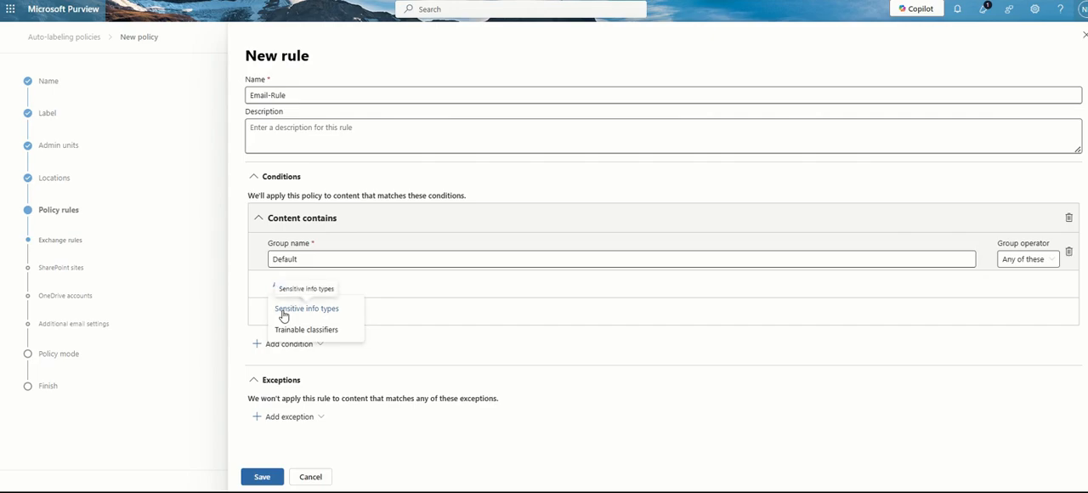
left_click(283, 316)
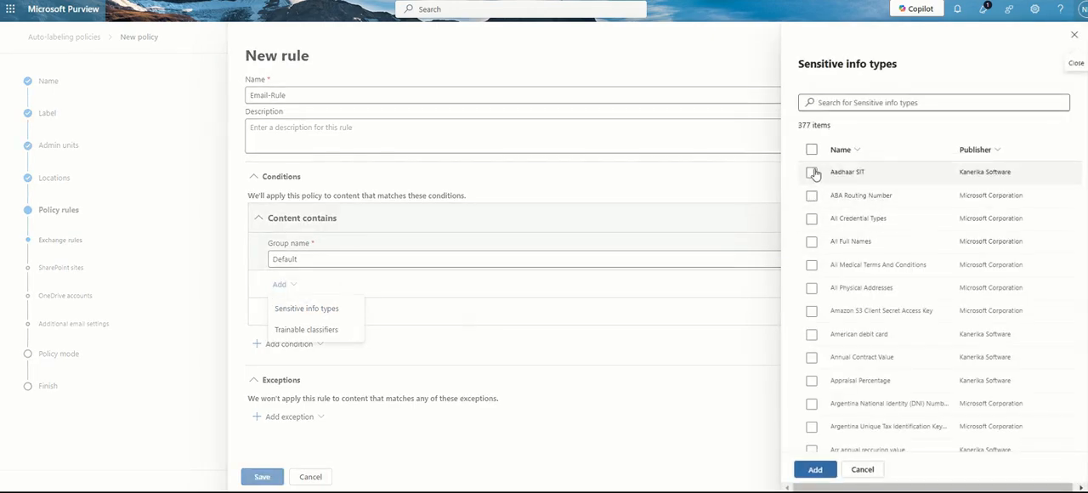
left_click(812, 171)
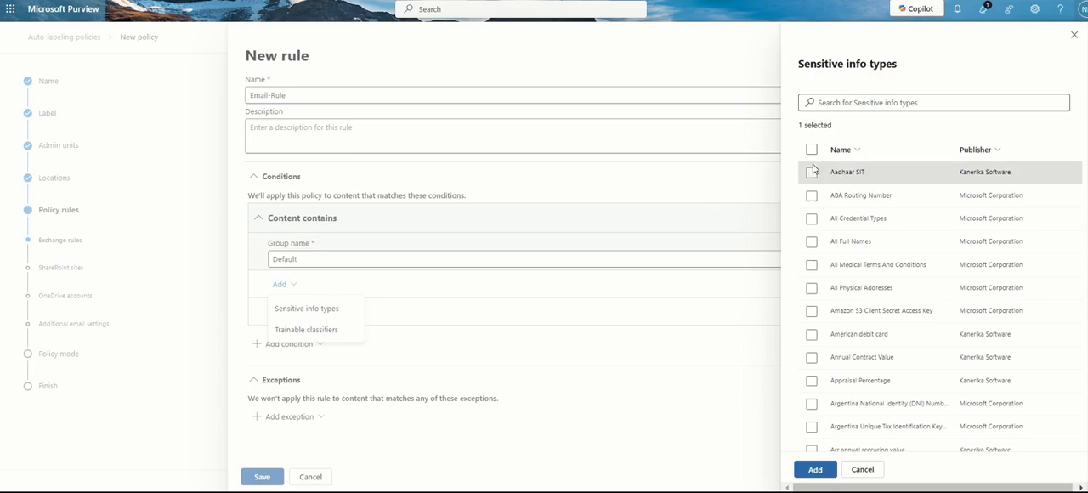
left_click(815, 470)
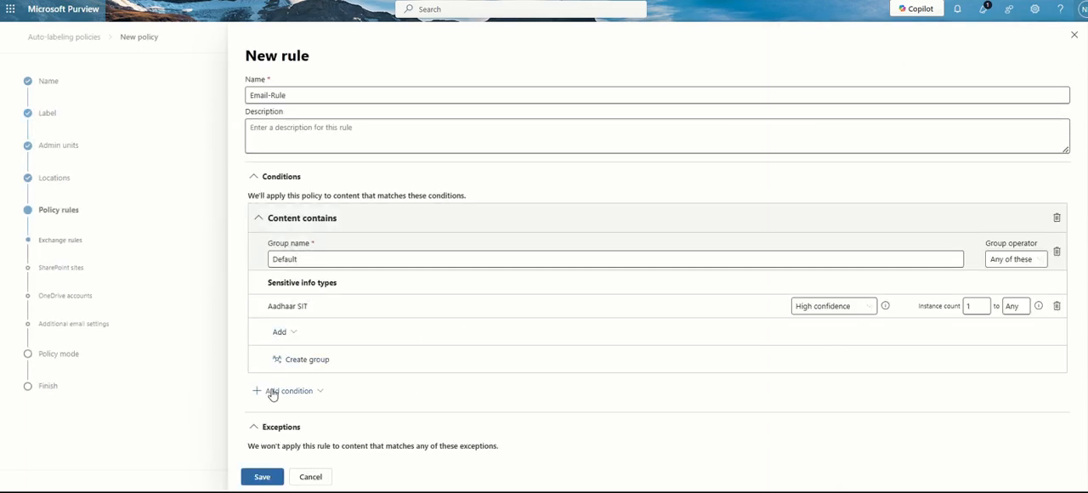
Add a Content is shared condition and set it to only with people inside my organization
left_click(271, 396)
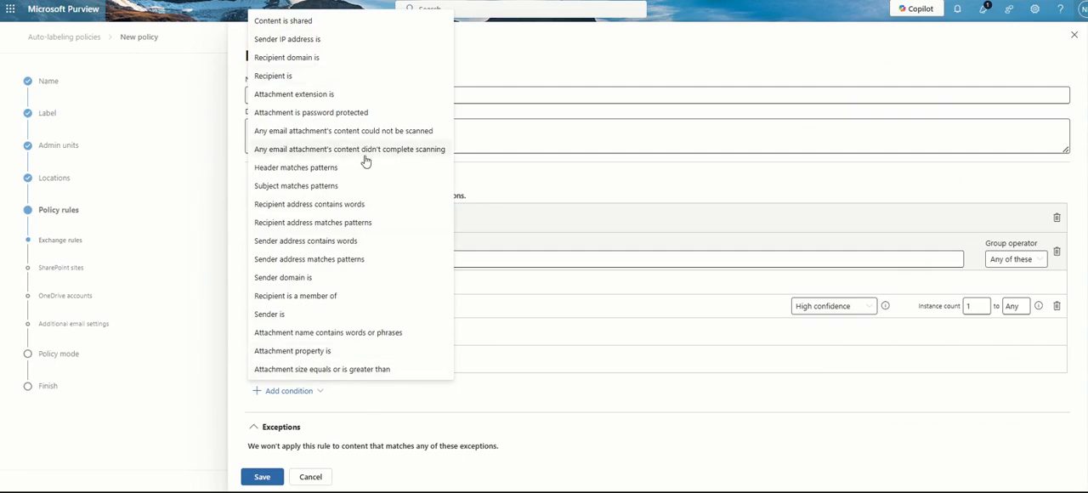
left_click(323, 25)
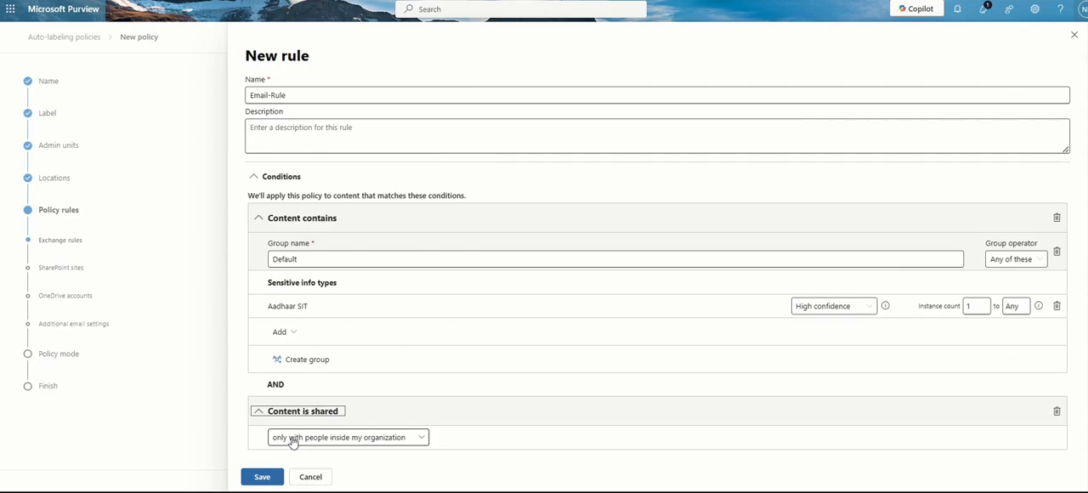
left_click(385, 438)
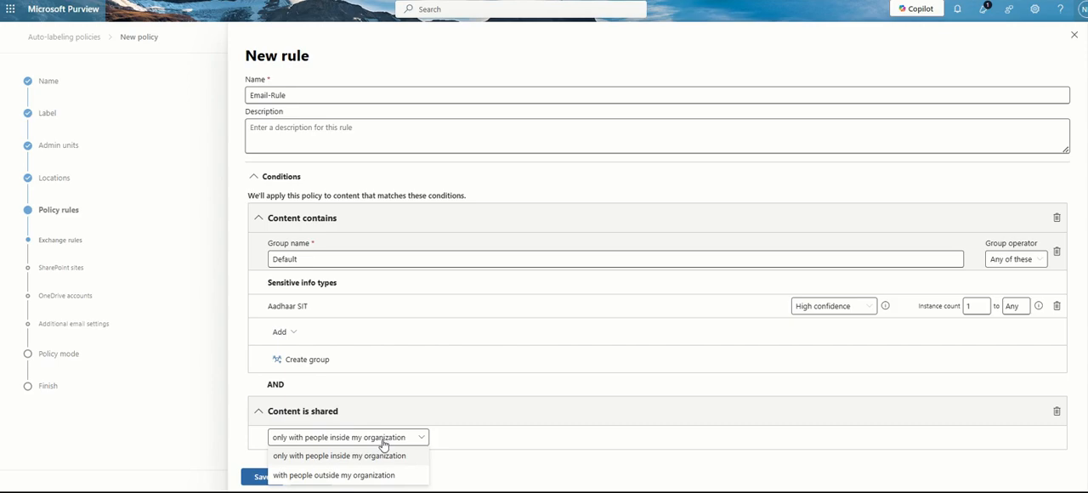
left_click(374, 474)
left_click(374, 439)
left_click(373, 456)
Add a Recipient domain is condition and enter gmail.com as the recipient domain
scroll(371, 459, "down", 2)
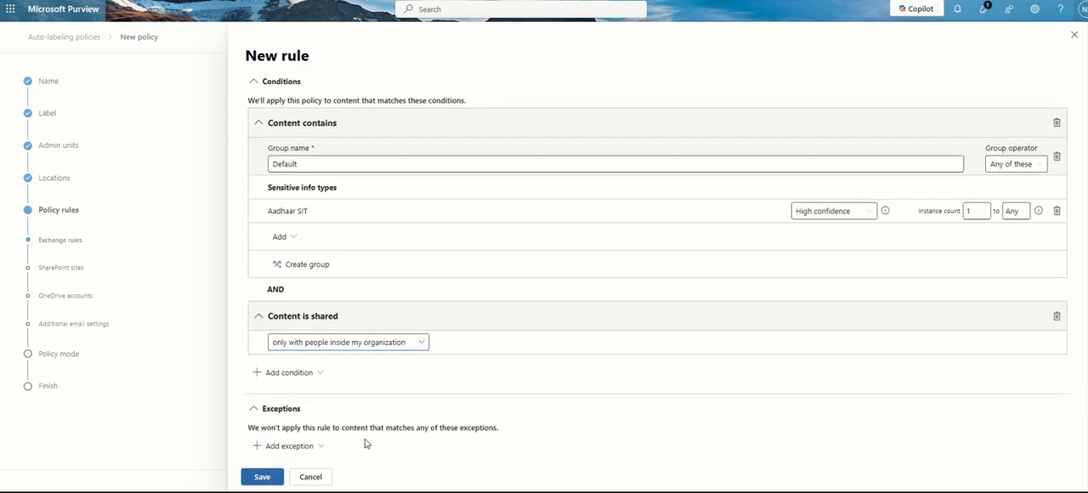
left_click(289, 372)
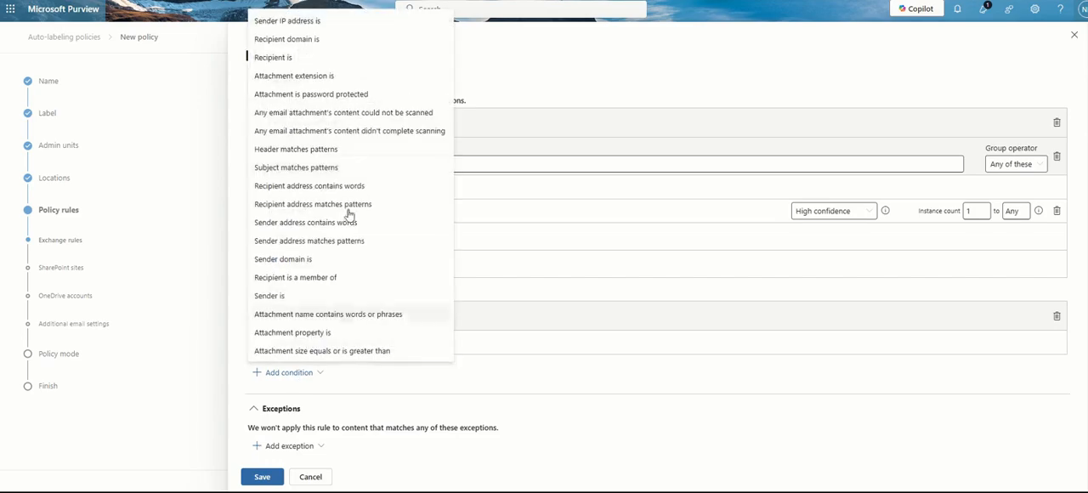
left_click(348, 47)
left_click(346, 443)
type("gmail.com")
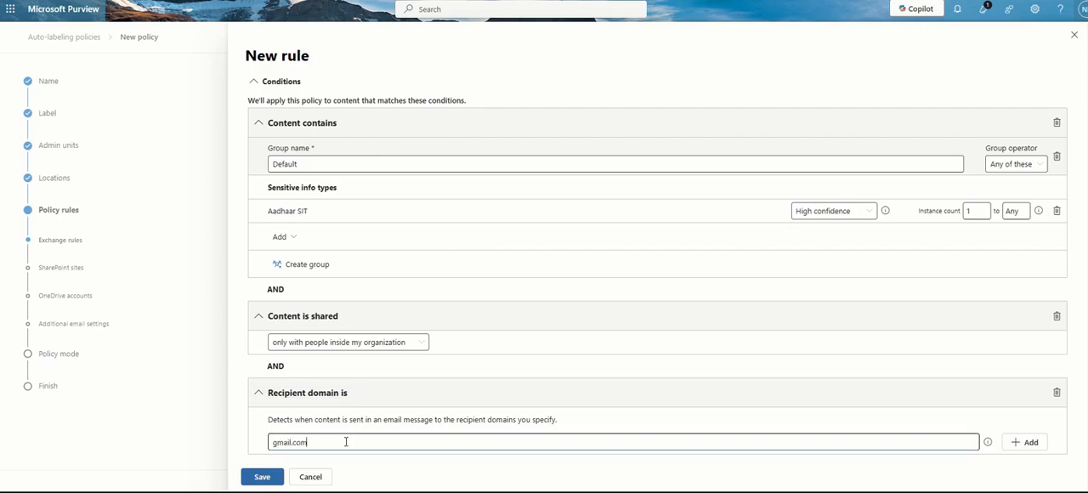
scroll(408, 399, "down", 2)
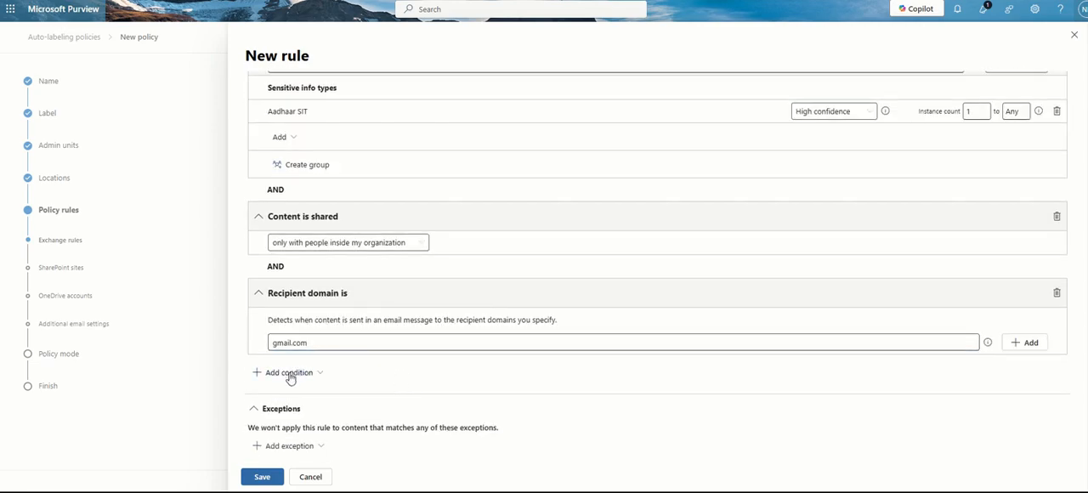
left_click(290, 375)
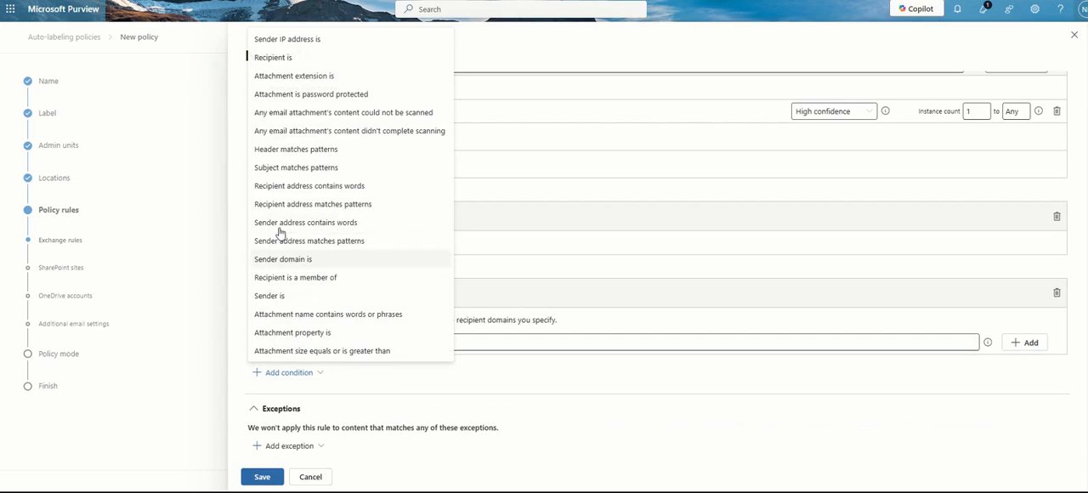
left_click(294, 58)
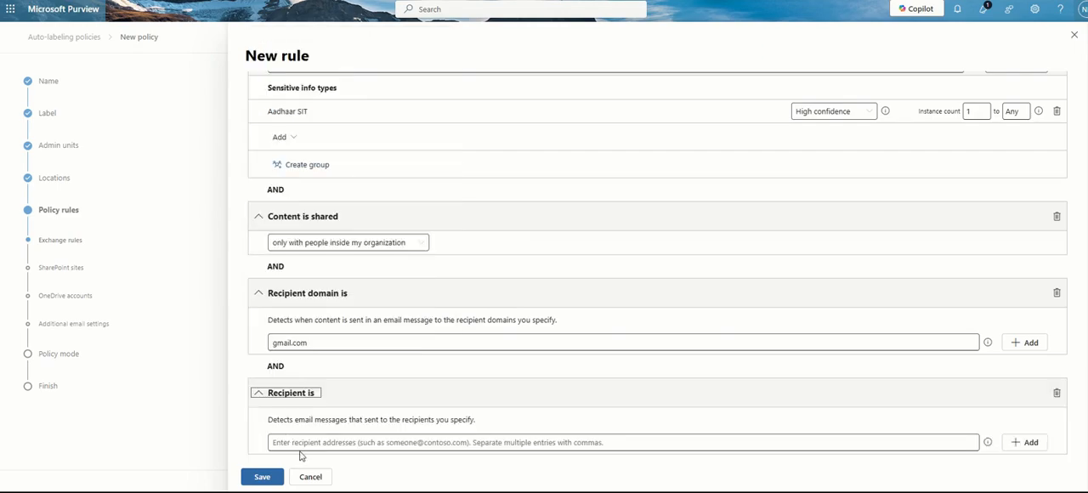
left_click(1056, 393)
Add an Attachment extension is condition and add PDF as its first file extension
left_click(282, 371)
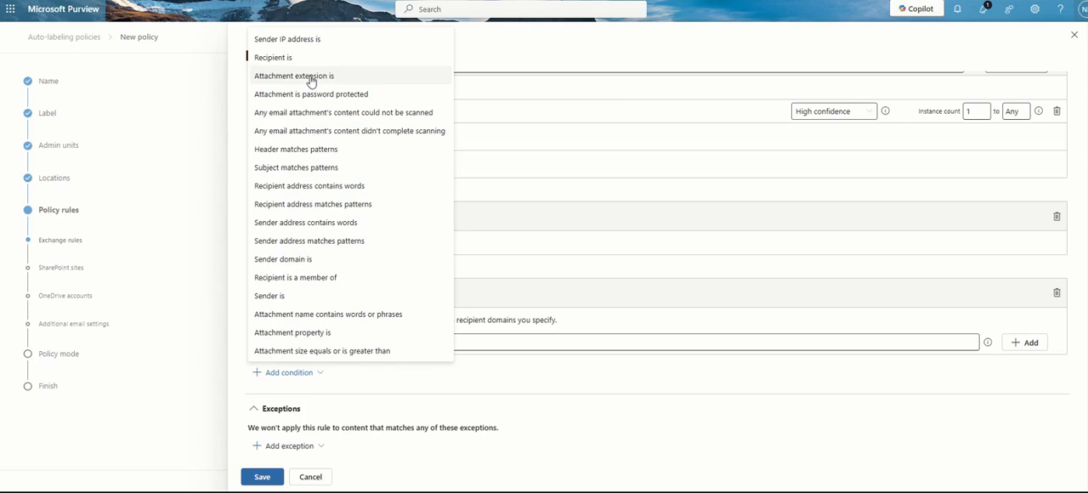
left_click(312, 76)
left_click(330, 441)
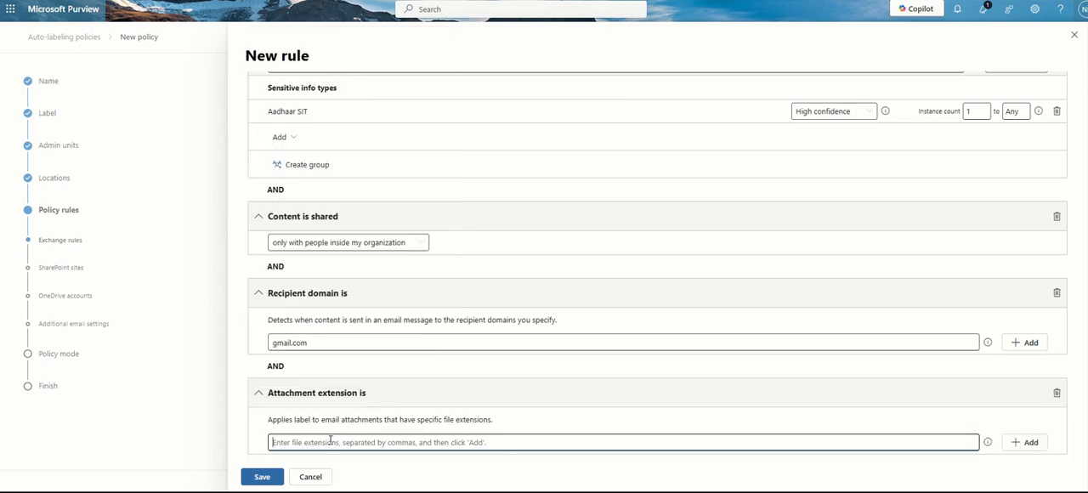
type("pdf")
key("BackSpace")
key("BackSpace")
key("BackSpace")
type("PDF")
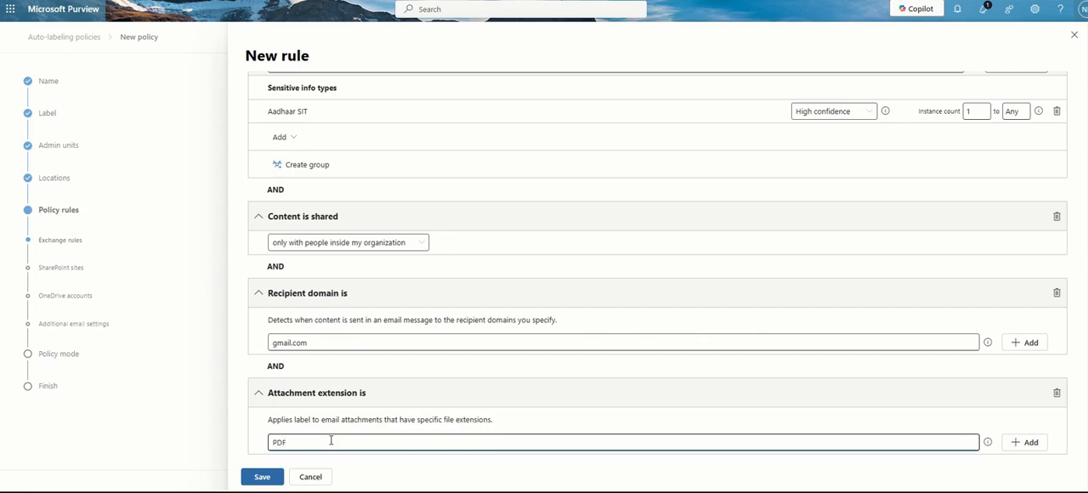
scroll(331, 440, "down", 1)
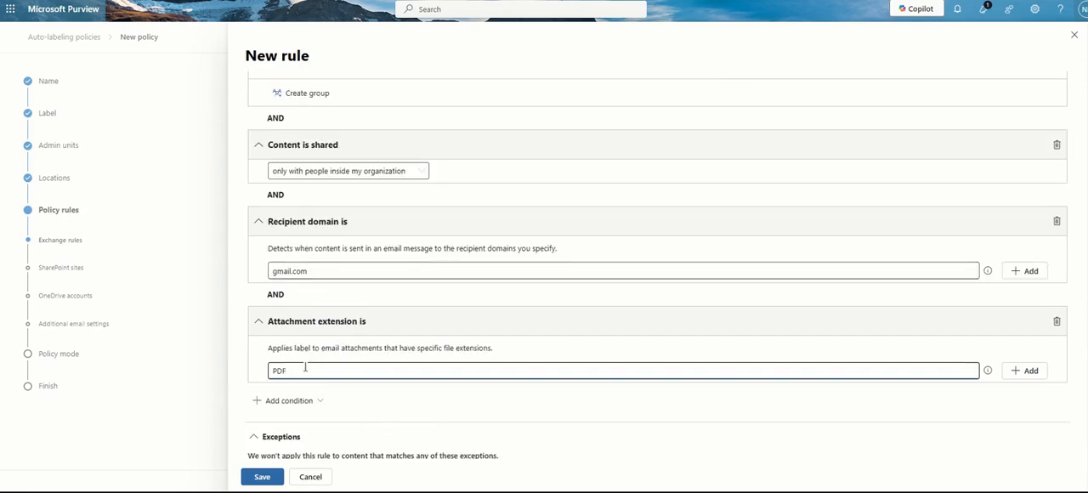
left_click(1025, 373)
Add the file extensions PPT and XLS to the attachment extension condition
left_click(477, 393)
type("PPT")
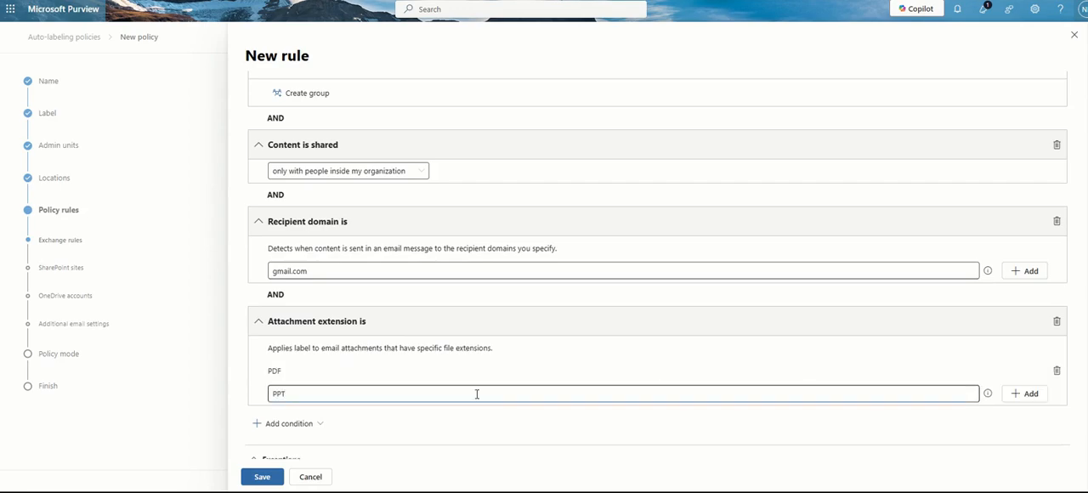
left_click(1026, 394)
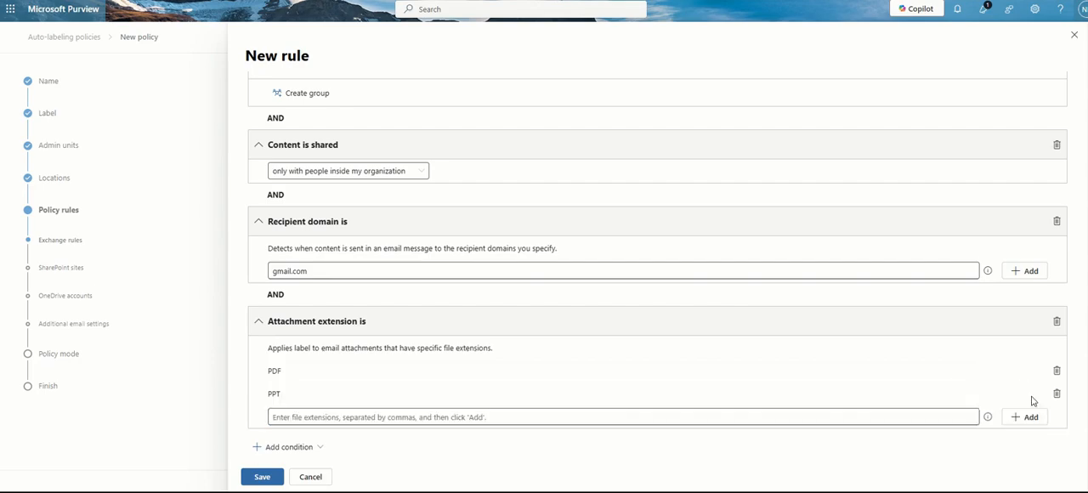
left_click(913, 415)
type("XLS")
left_click(1029, 418)
Look through the remaining available conditions and review the conditions already configured in the email rule
scroll(554, 354, "down", 1)
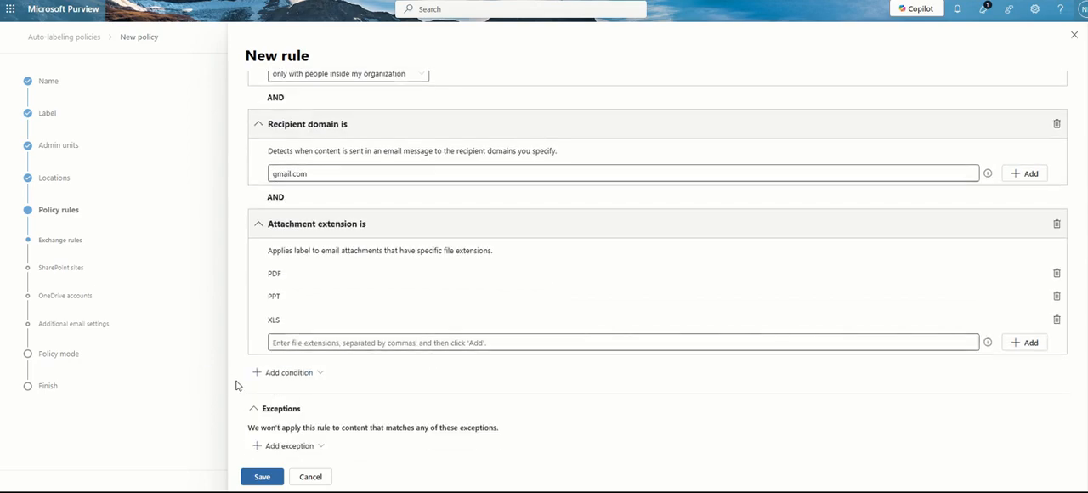
left_click(267, 372)
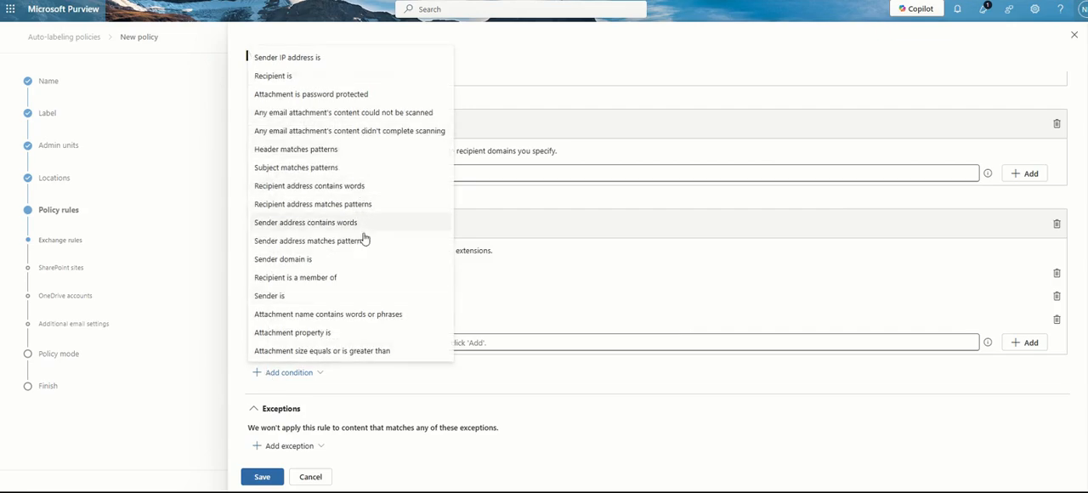
left_click(659, 442)
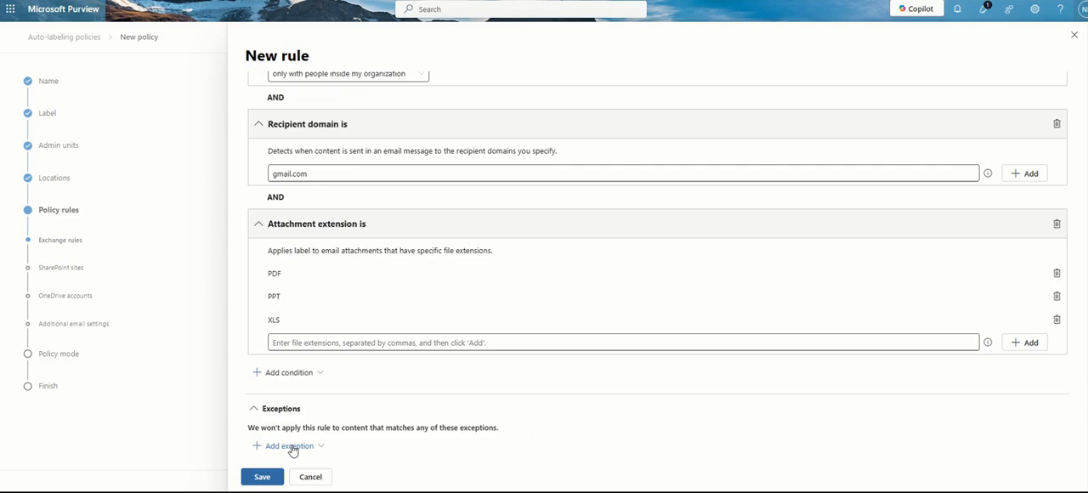
scroll(333, 445, "up", 5)
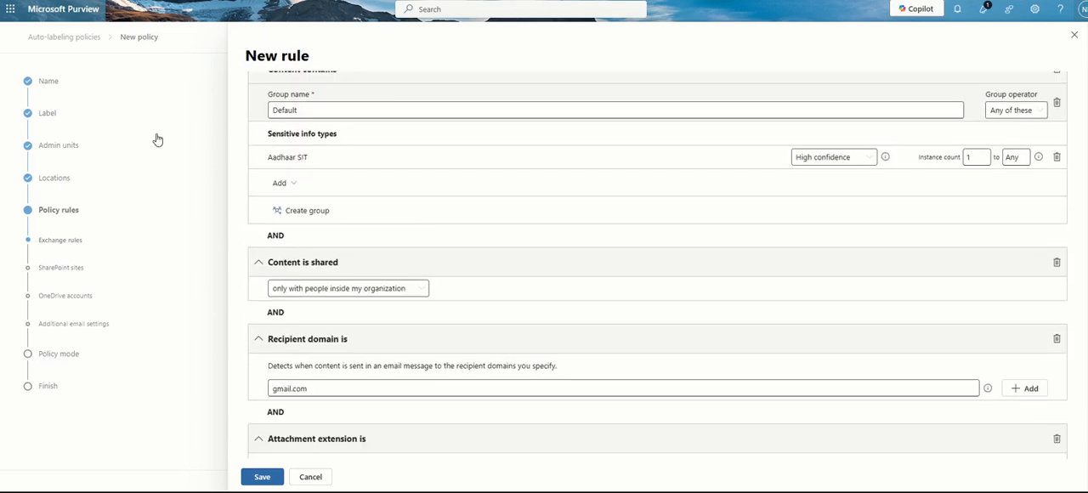
scroll(447, 250, "down", 3)
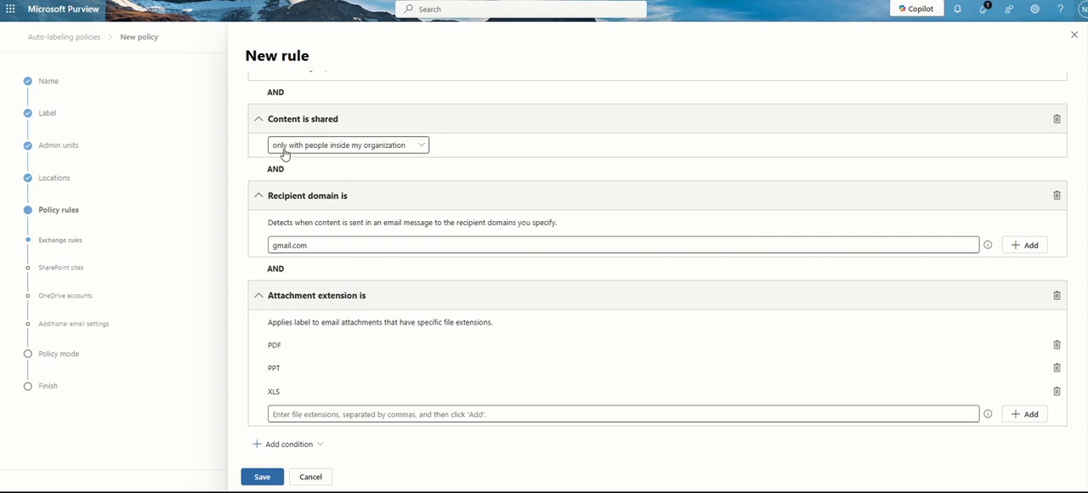
scroll(559, 150, "up", 2)
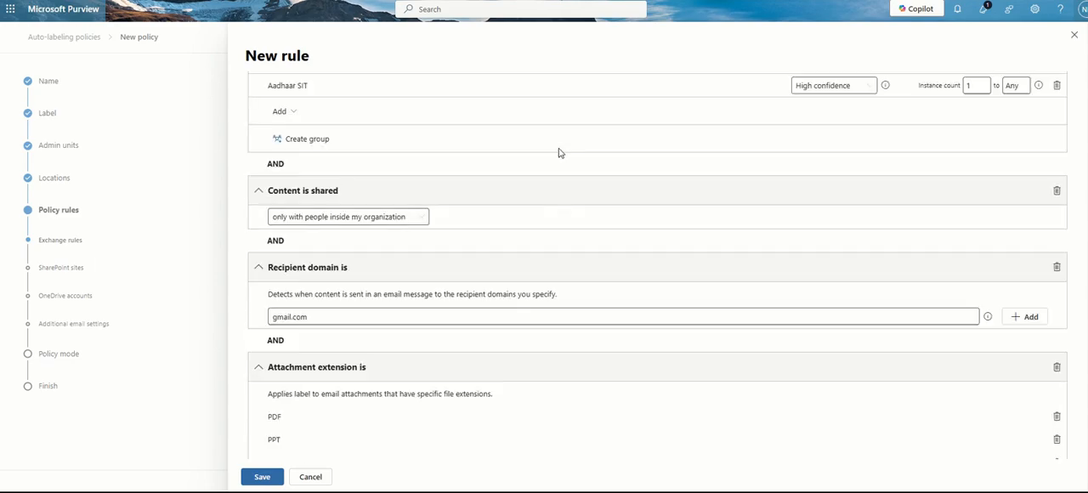
scroll(558, 157, "up", 2)
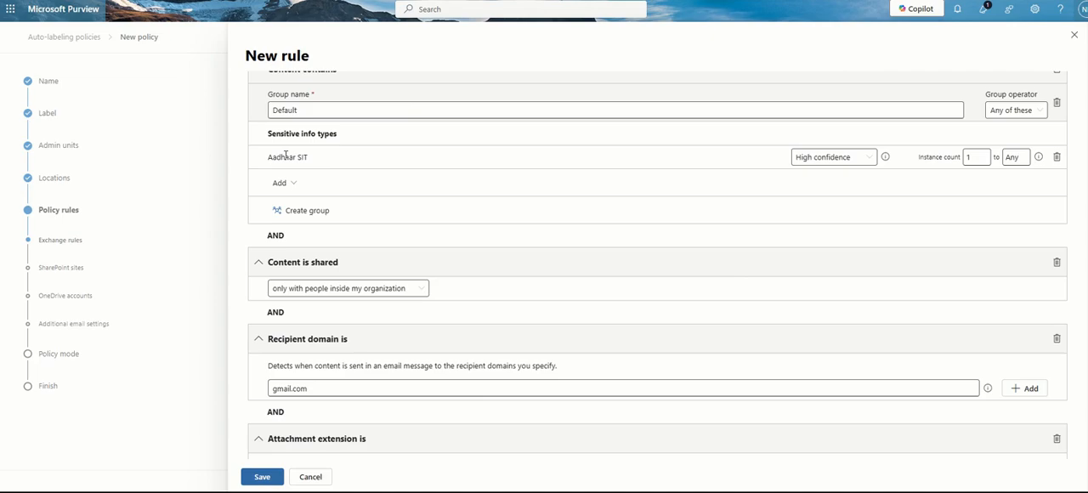
Add an Except if recipient is exception to the rule and fill in the excluded recipient's e-mail address
scroll(452, 245, "down", 6)
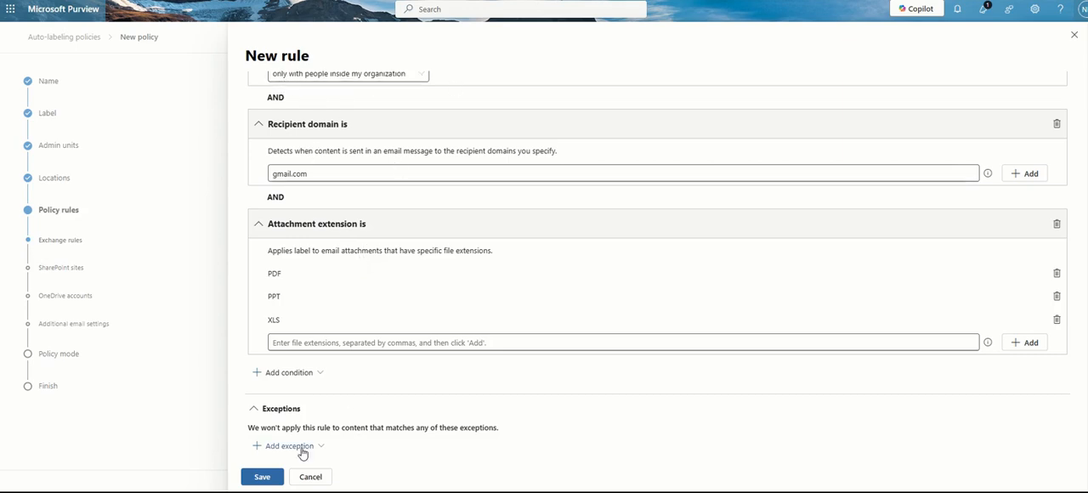
left_click(293, 445)
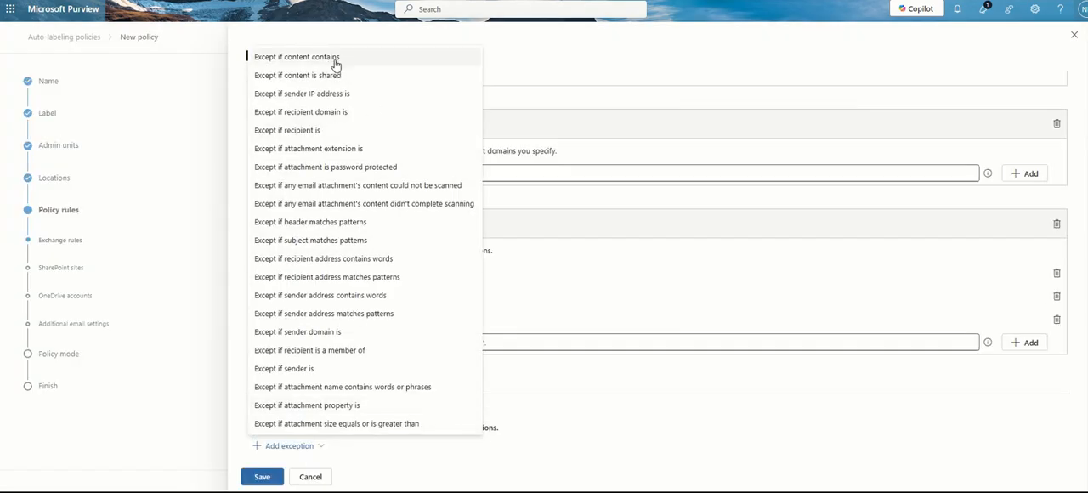
left_click(336, 130)
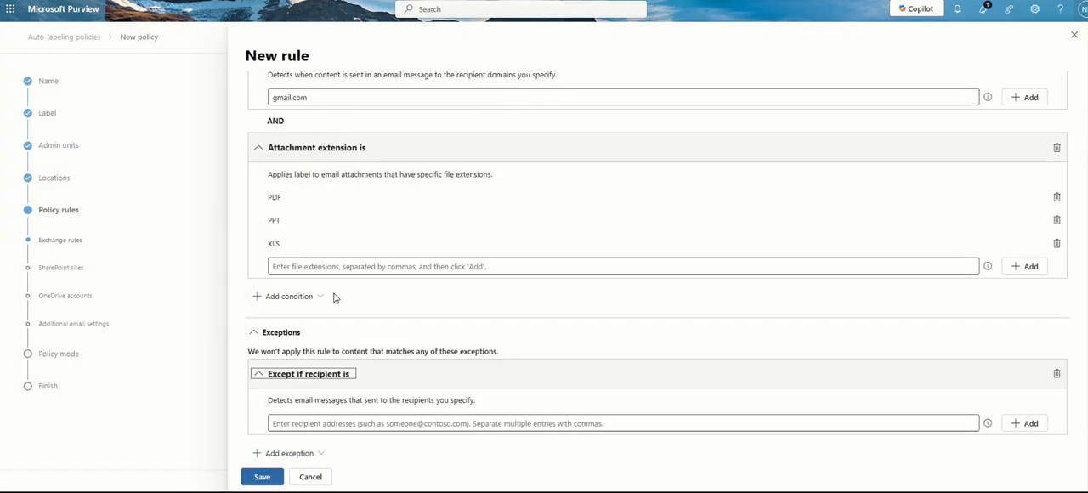
left_click(326, 424)
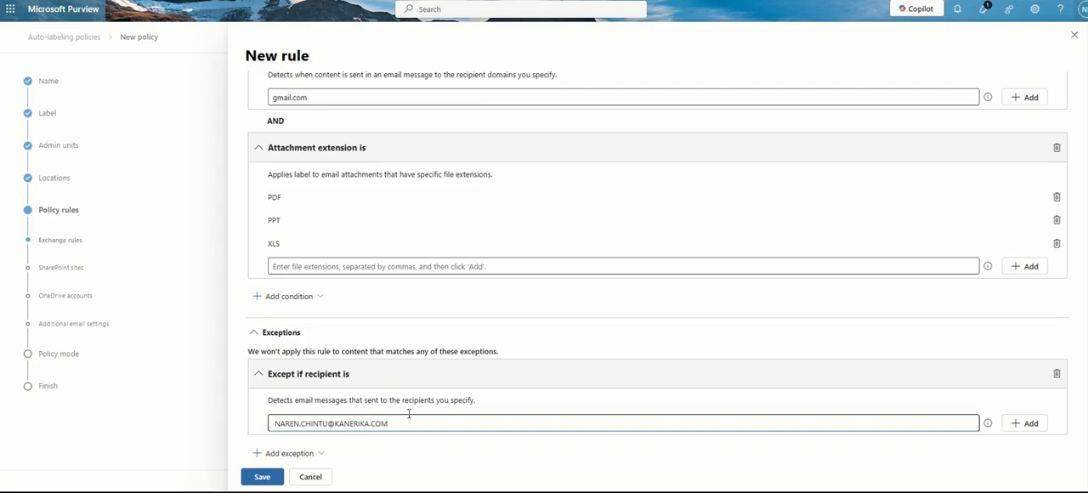
Remove the Recipient domain is condition from the email rule
scroll(388, 216, "up", 2)
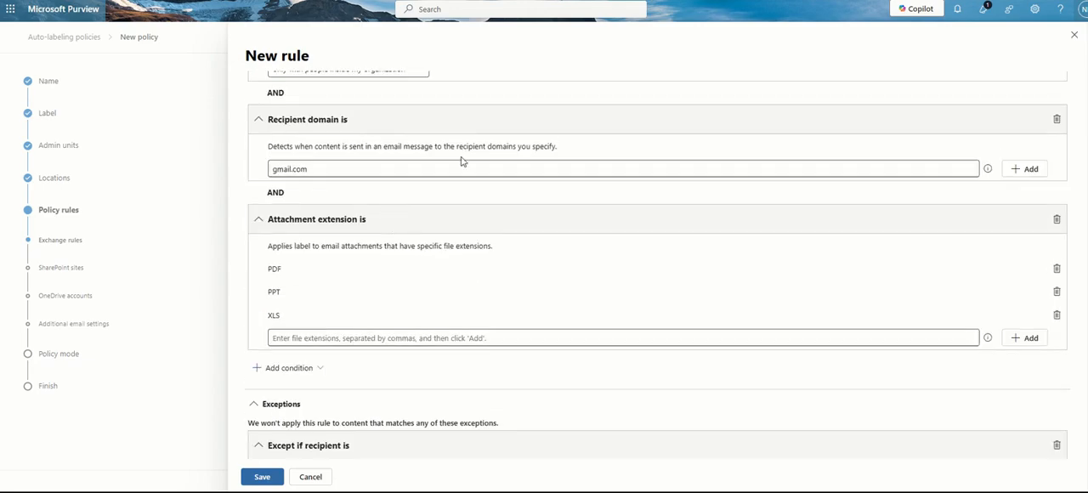
left_click(1058, 120)
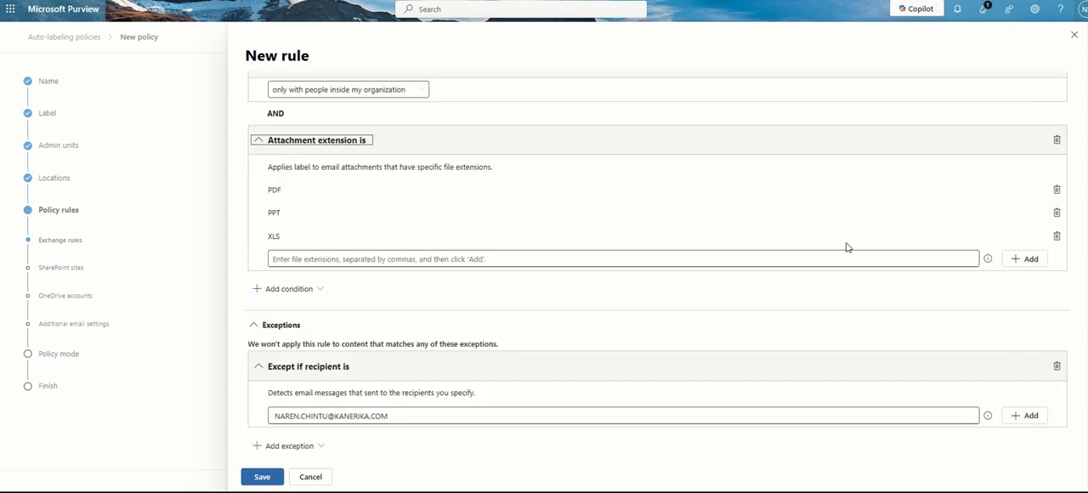
left_click(424, 461)
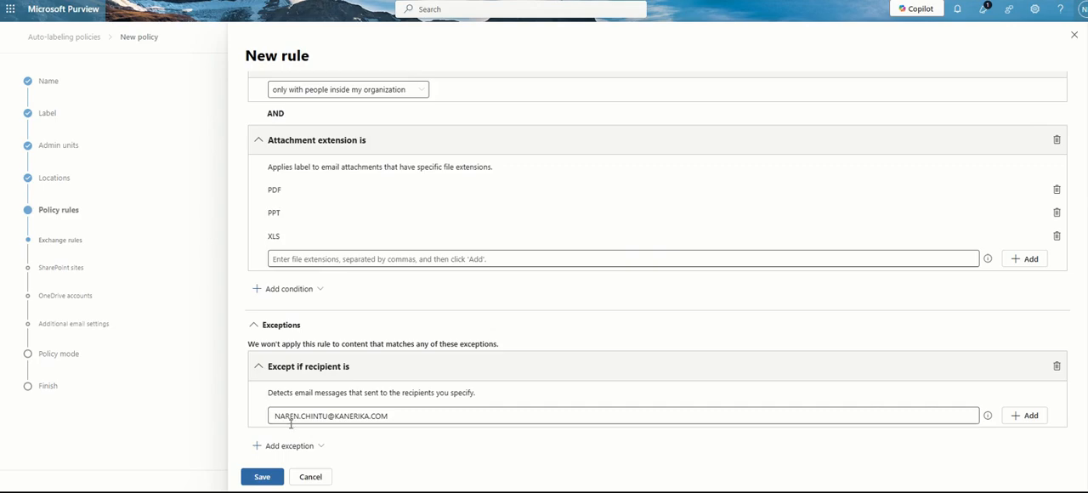
Review the email rule's conditions, recipient exception and the other available exceptions, and save the rule
scroll(498, 369, "up", 3)
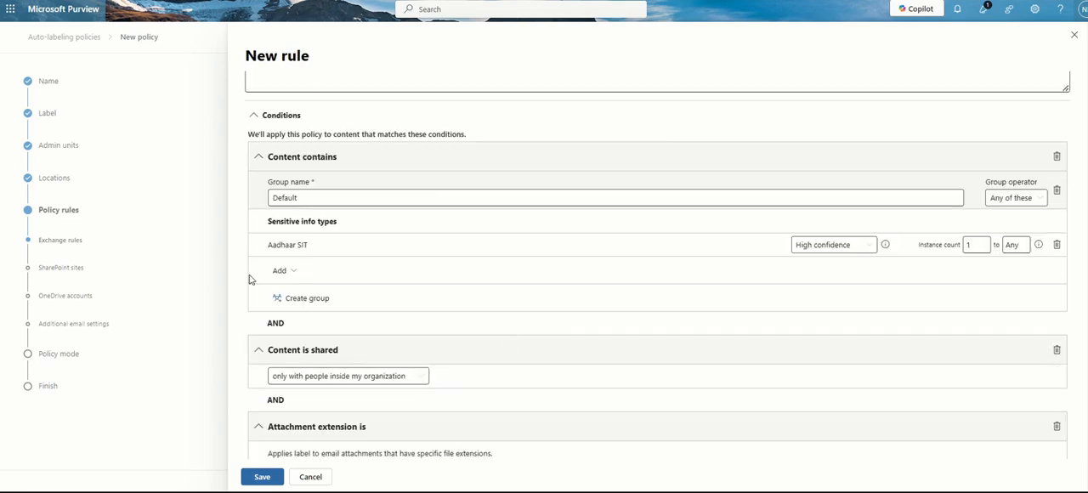
scroll(387, 428, "down", 3)
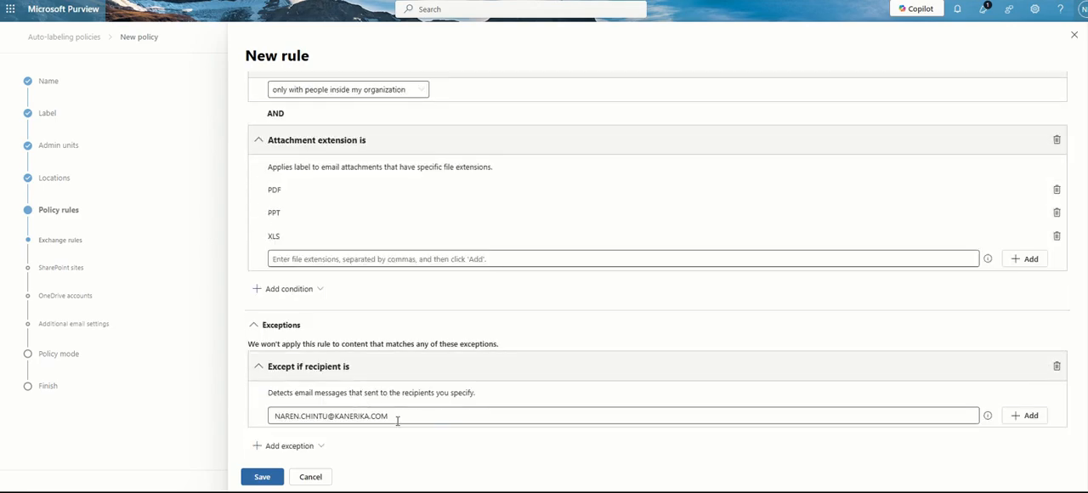
left_click_drag(393, 418, 253, 425)
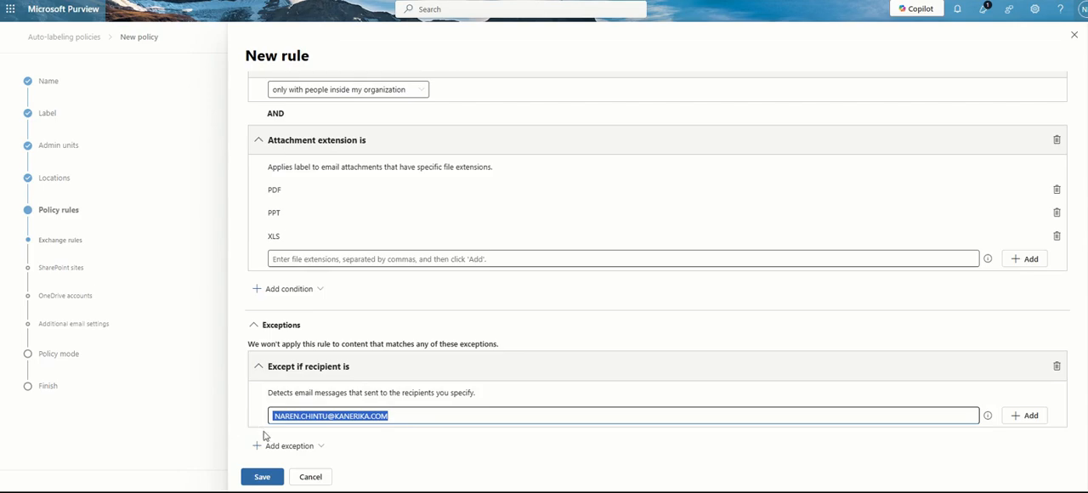
left_click(296, 449)
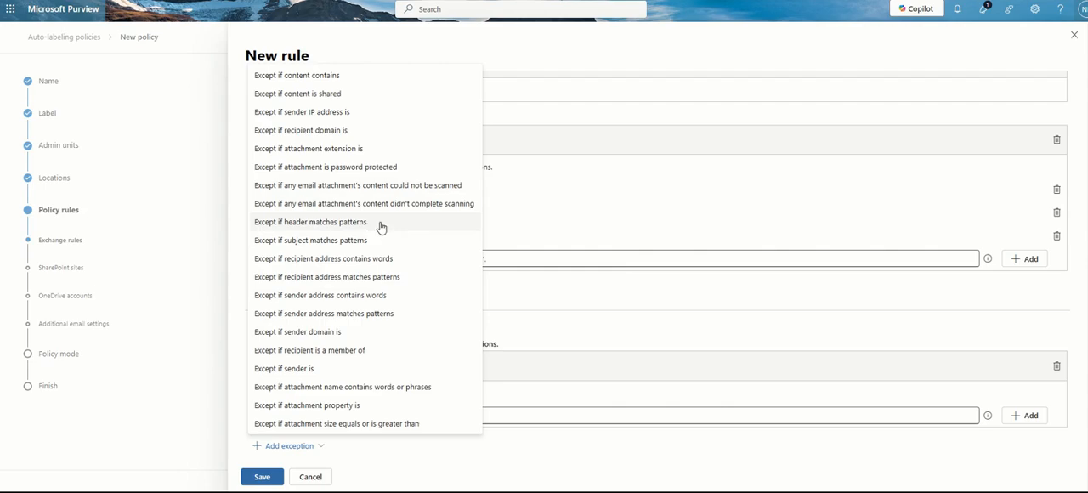
left_click(523, 466)
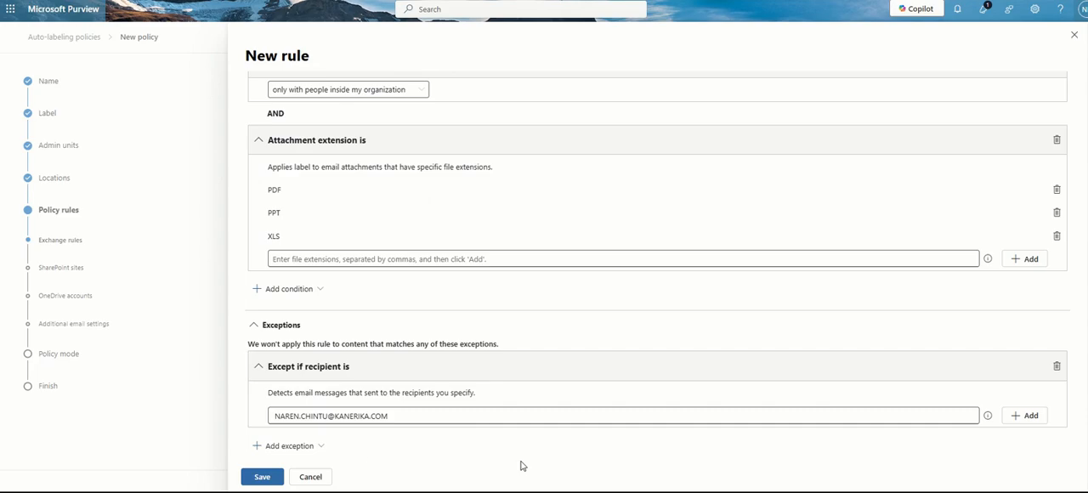
left_click(272, 482)
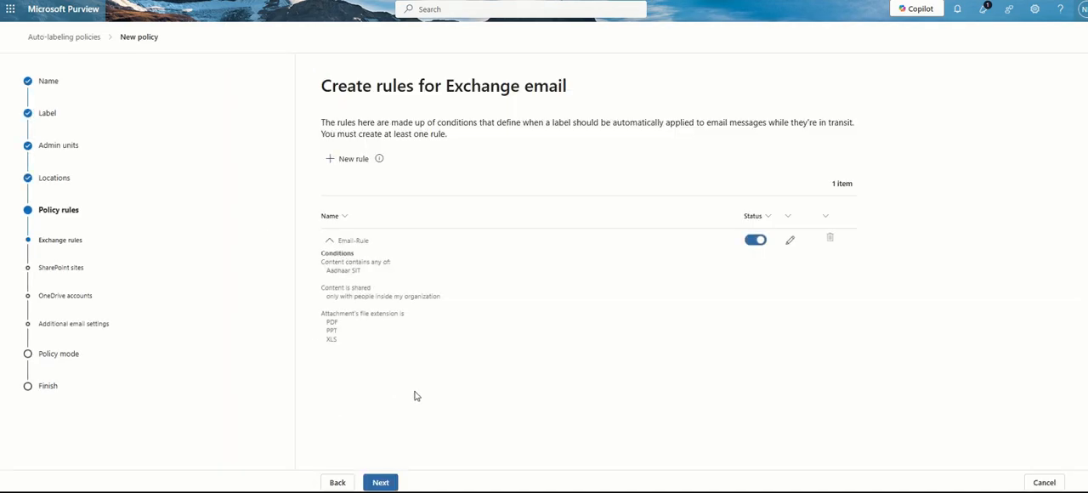
Check the saved email rule's summary and continue to the rules for SharePoint files
left_click_drag(318, 261, 384, 366)
left_click(382, 367)
left_click(393, 482)
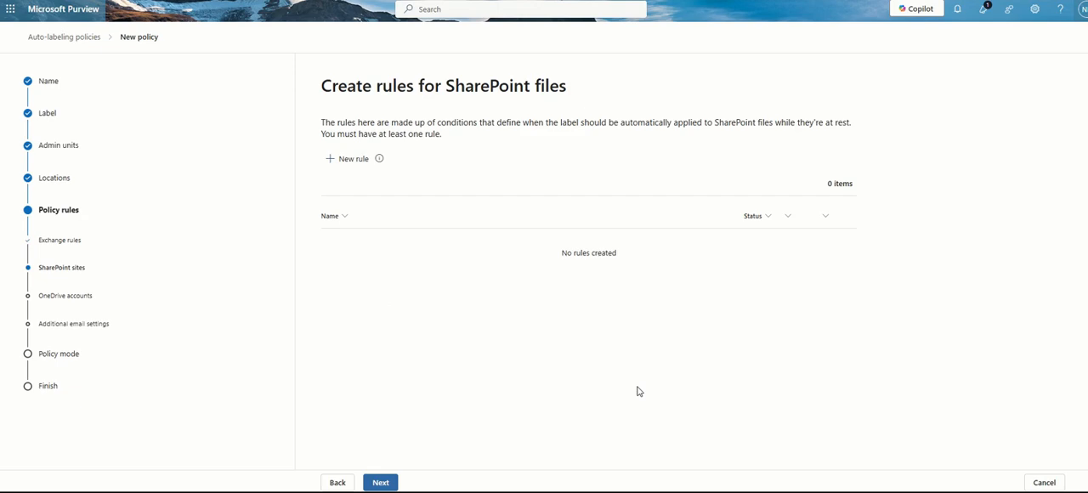
Start a new rule for SharePoint files and name it SHAREPOINT-RULE
left_click(359, 163)
left_click(473, 94)
type("SHAREP")
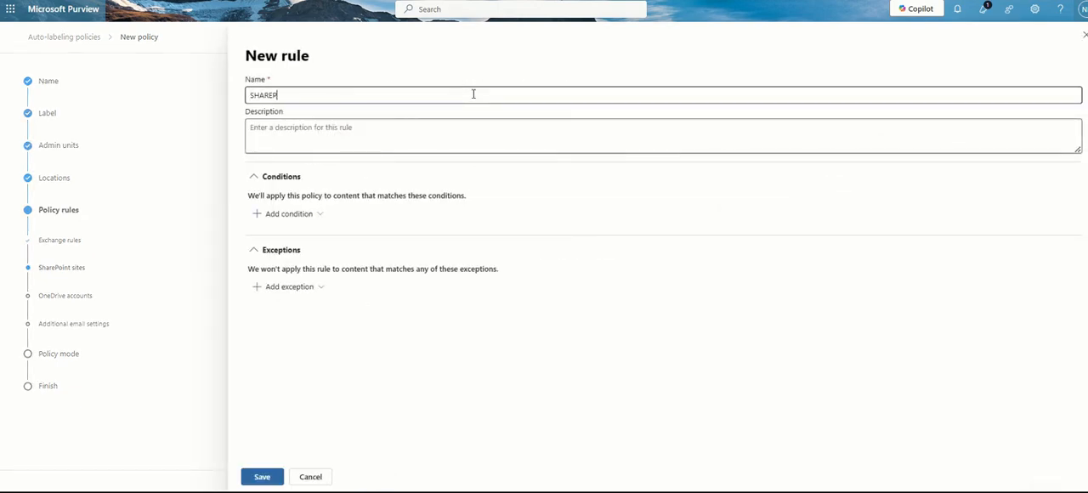
type("OINT-RULE")
Add a Content contains condition to the SharePoint rule with the Aadhaar SIT sensitive info type
left_click(291, 214)
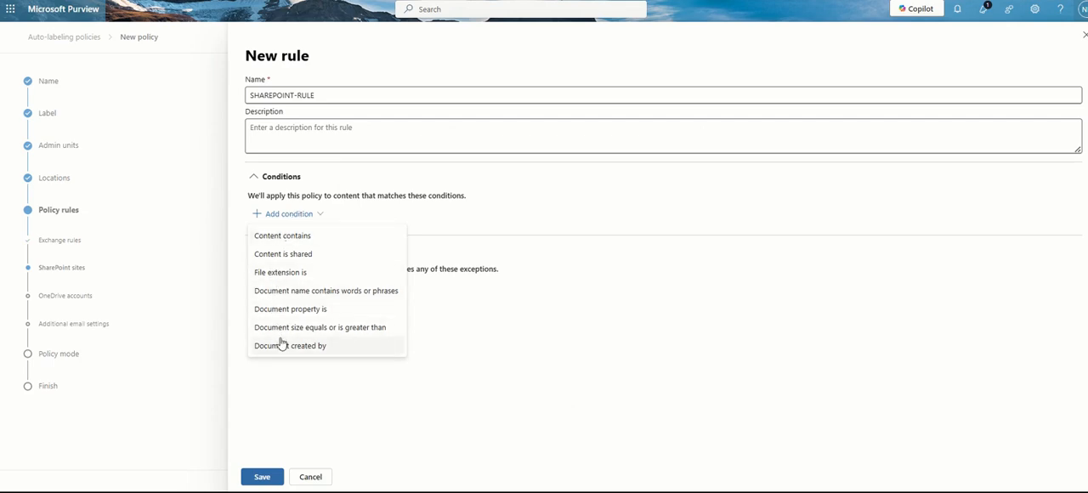
left_click(324, 243)
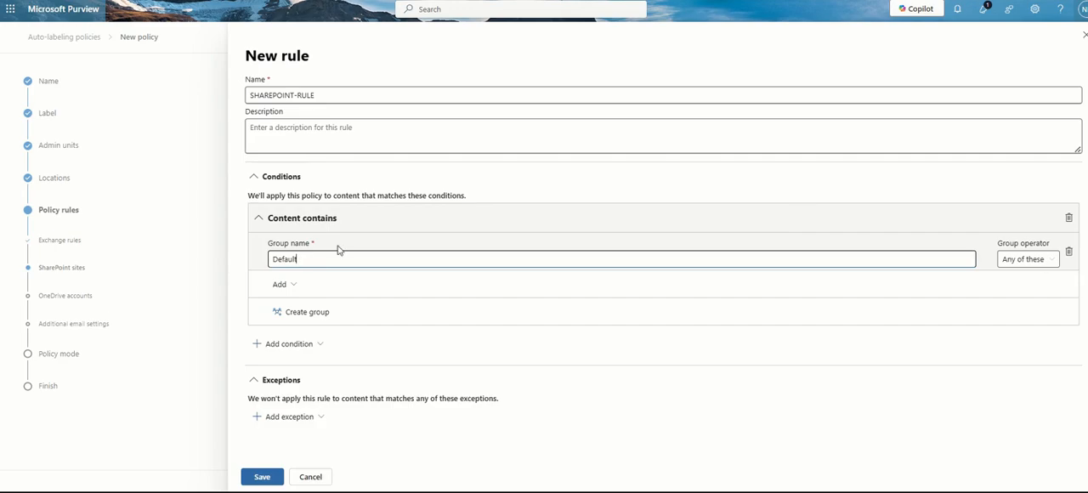
left_click(282, 285)
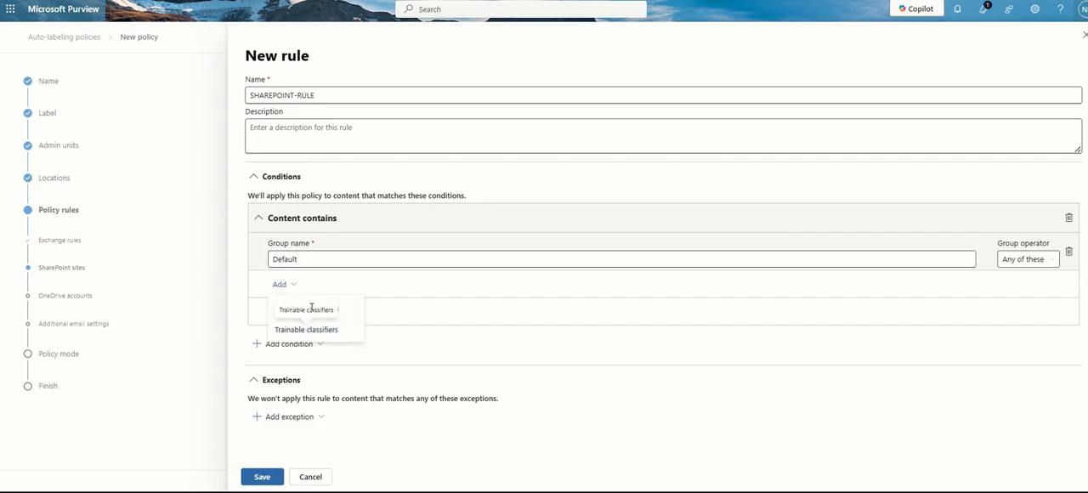
left_click(316, 309)
left_click(812, 174)
left_click(816, 469)
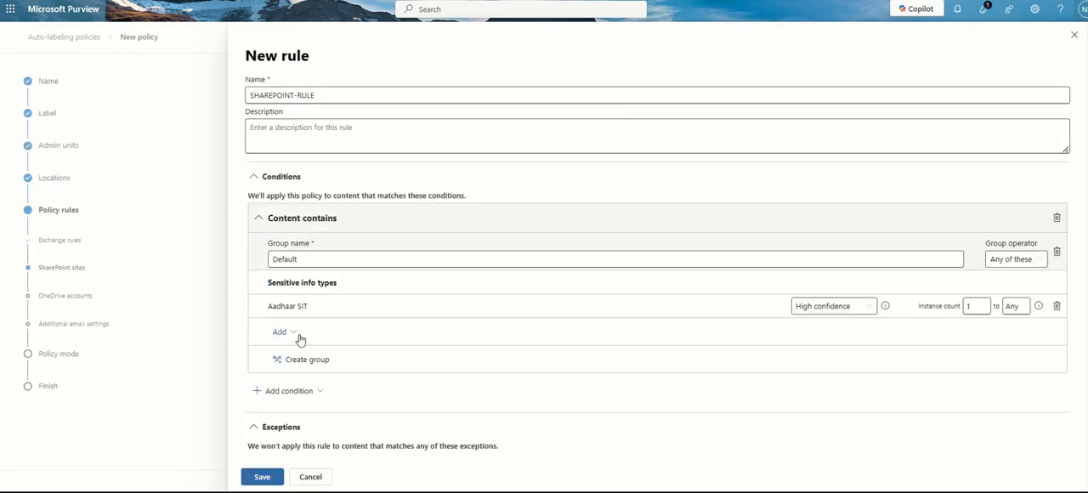
Create a second group in the Content contains condition and add the Kanerika Offer Letter trainable classifier to it
left_click(293, 366)
scroll(415, 359, "down", 2)
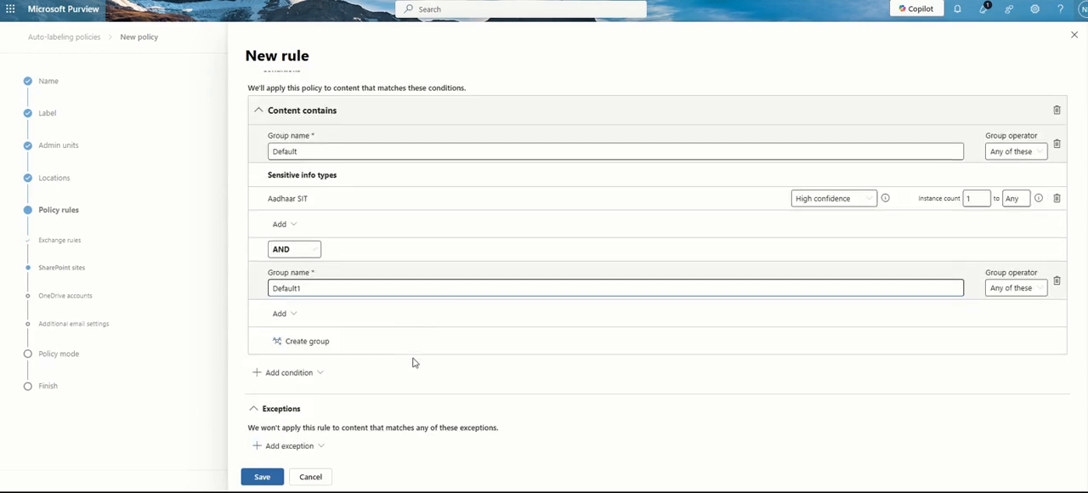
left_click(293, 315)
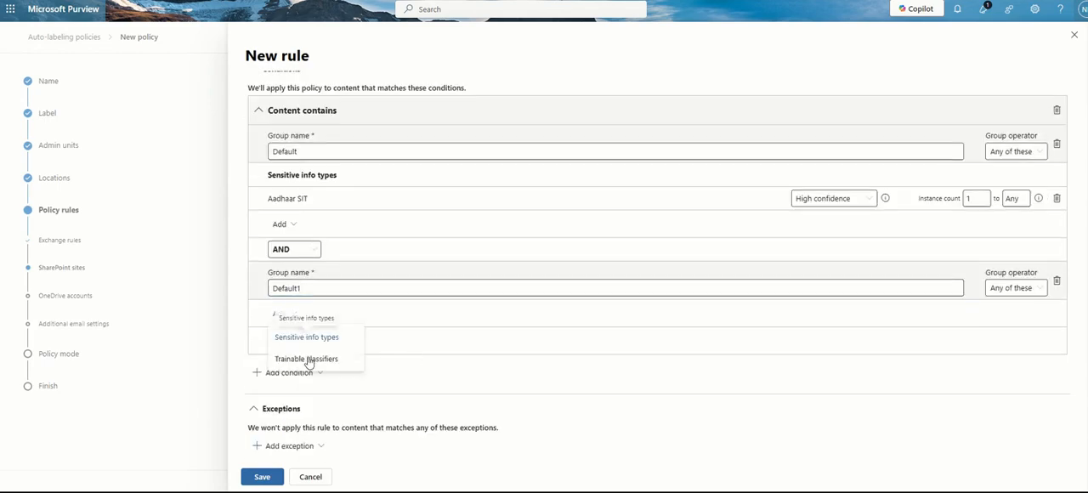
left_click(306, 357)
left_click(811, 194)
left_click(816, 469)
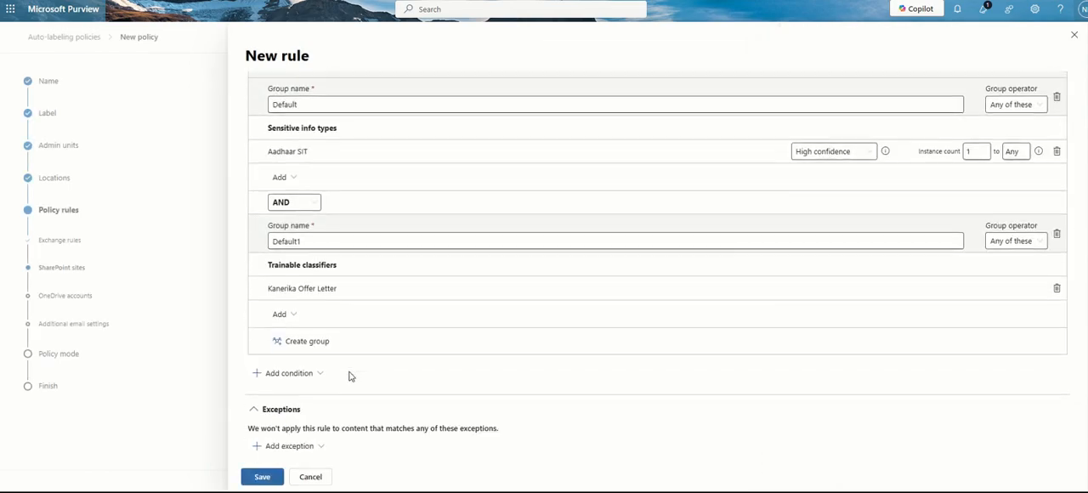
Add an Except if file extension is exception for .DOCX and save the SharePoint rule
left_click(286, 448)
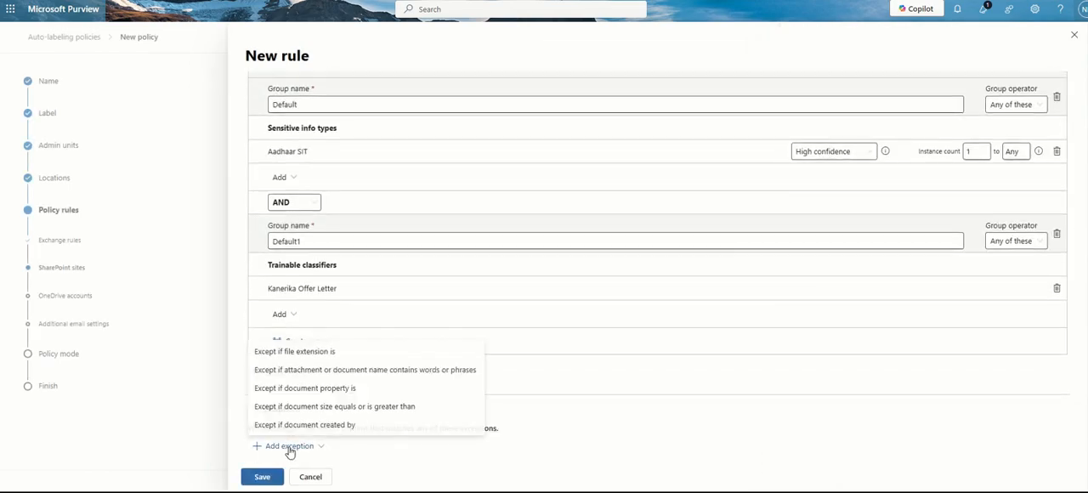
left_click(399, 351)
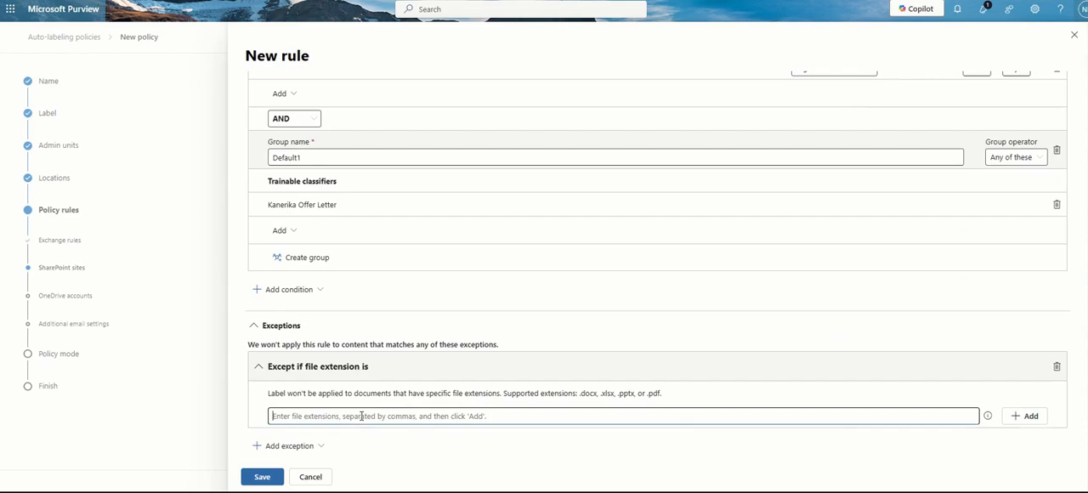
type(".DOCX")
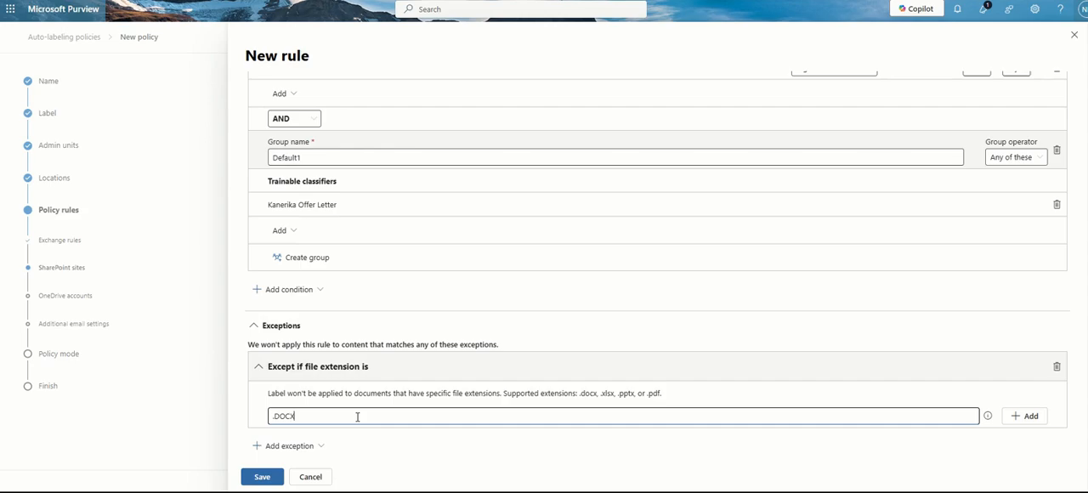
left_click(1029, 418)
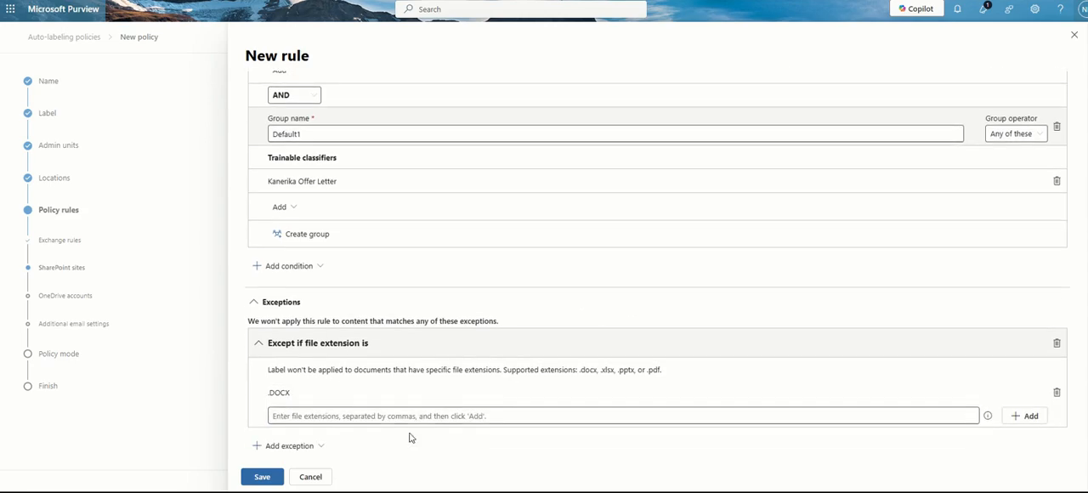
left_click(277, 477)
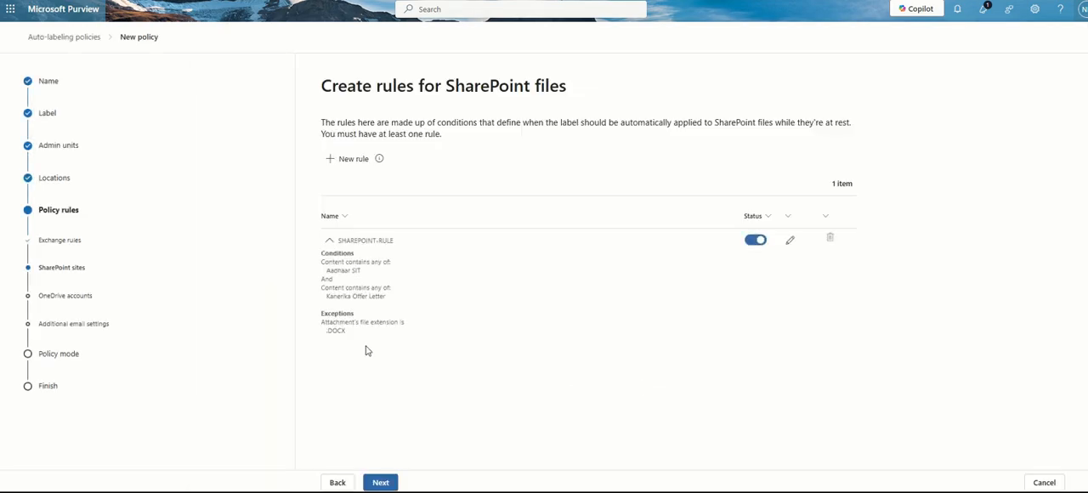
Review the saved SharePoint rule's conditions and exception, and continue to the rules for OneDrive files
left_click_drag(324, 266, 379, 278)
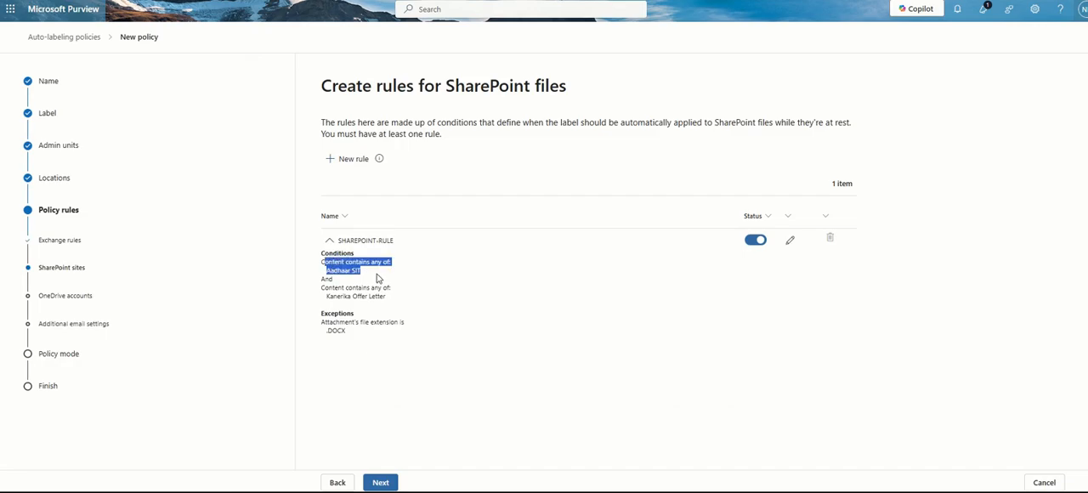
left_click(378, 278)
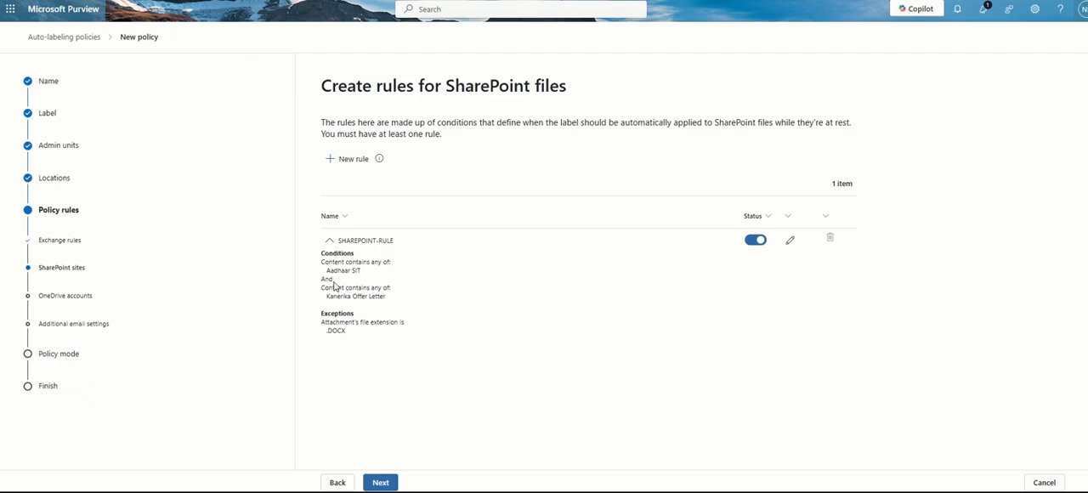
left_click_drag(319, 295, 390, 306)
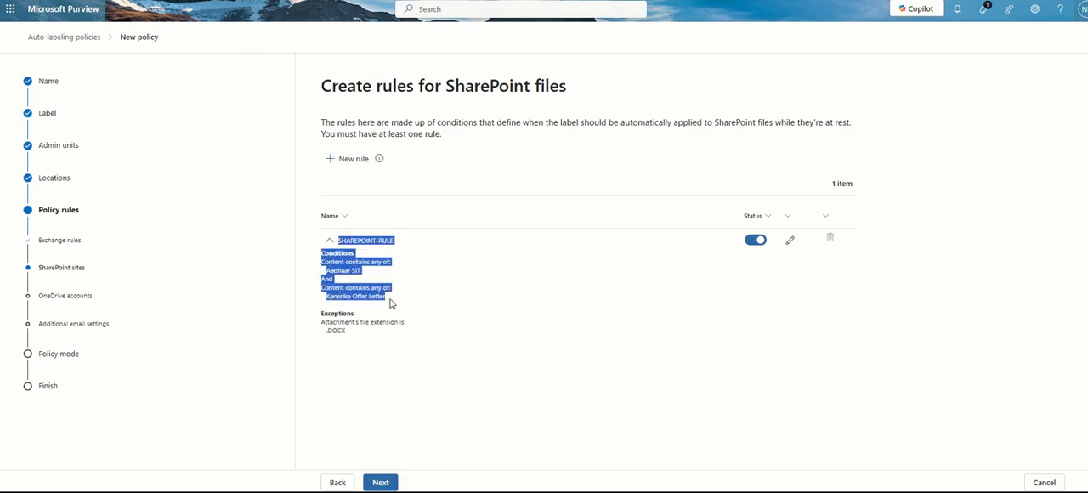
left_click(392, 304)
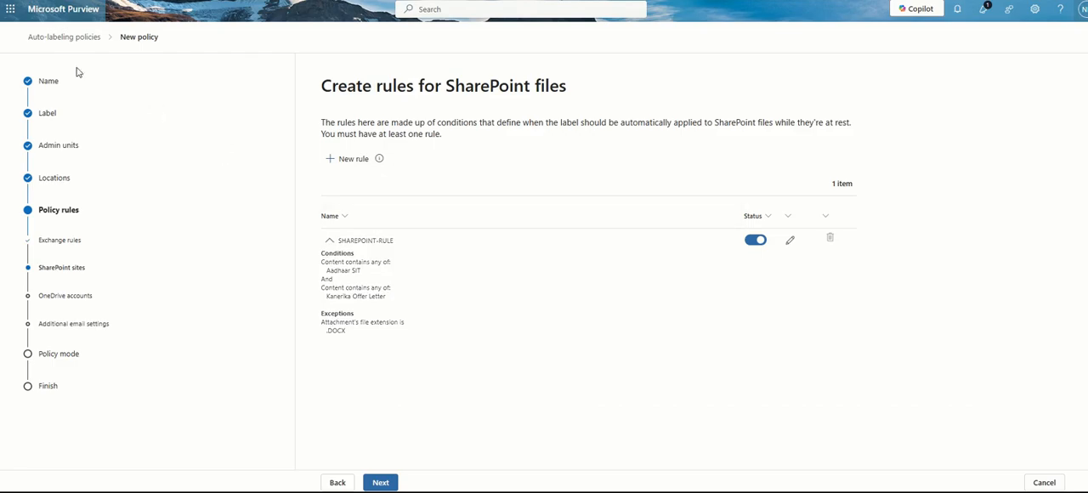
left_click_drag(354, 333, 328, 323)
left_click(354, 337)
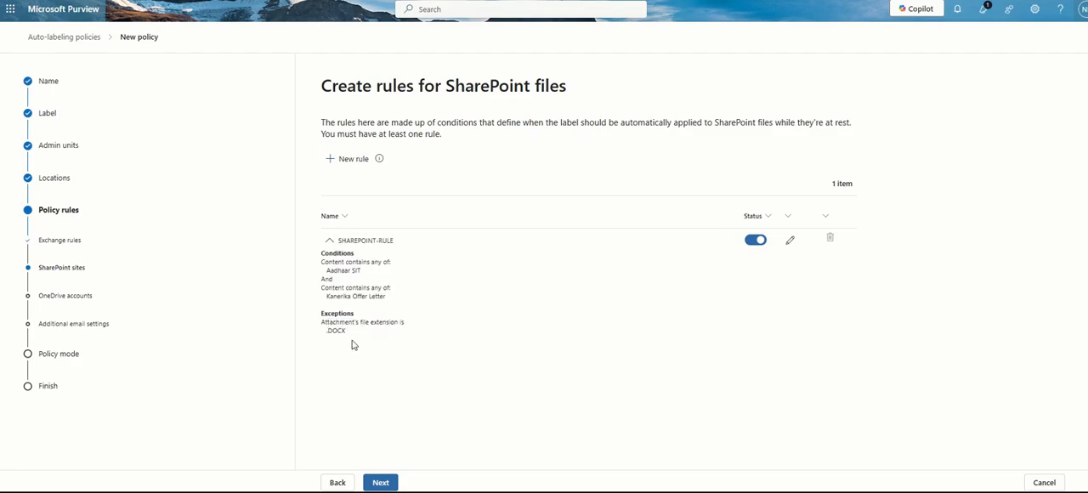
left_click(380, 484)
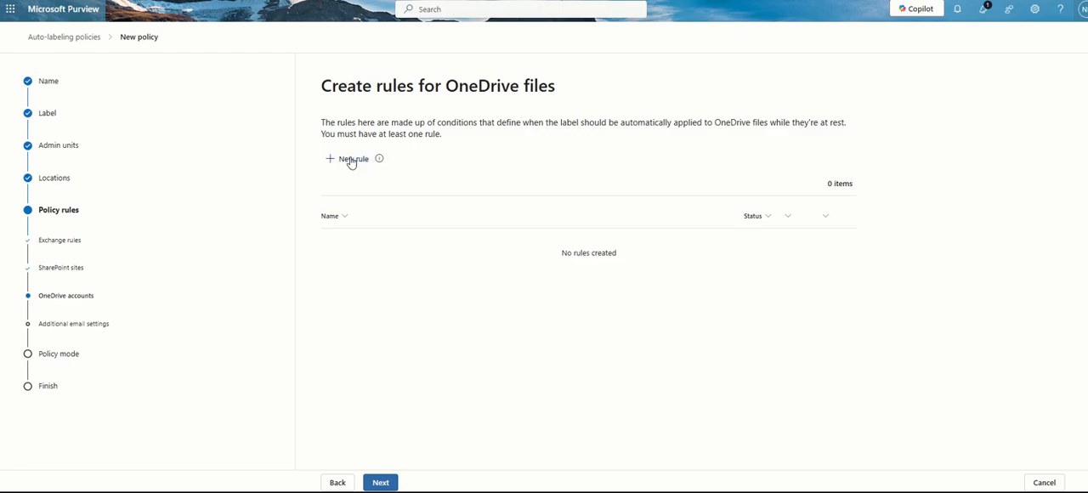
Start a new rule for OneDrive files and name it ONEDRIVE-RULE
left_click(351, 160)
left_click(389, 93)
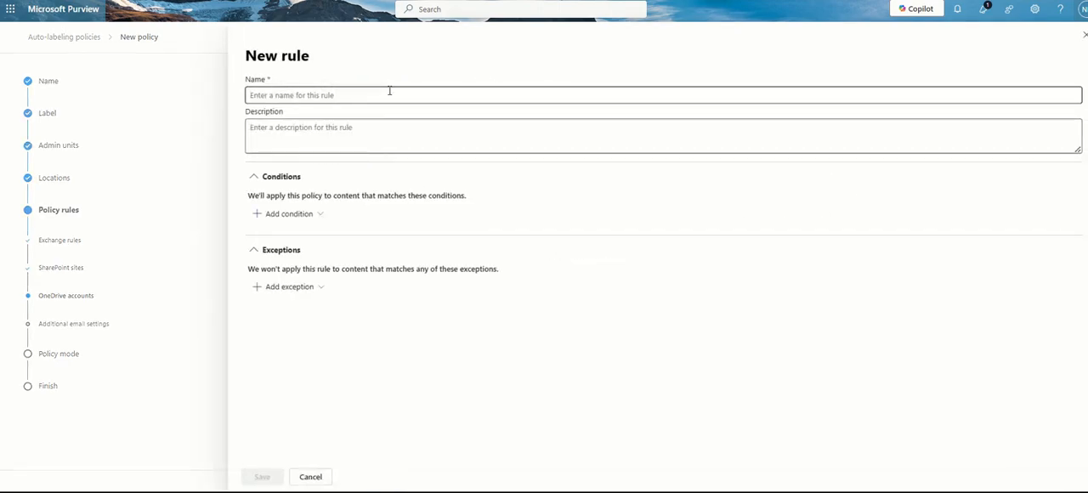
type("ONEDRIVE-RULE")
Add a File extension is condition to the OneDrive rule and fill in the extension .PPTX
left_click(310, 216)
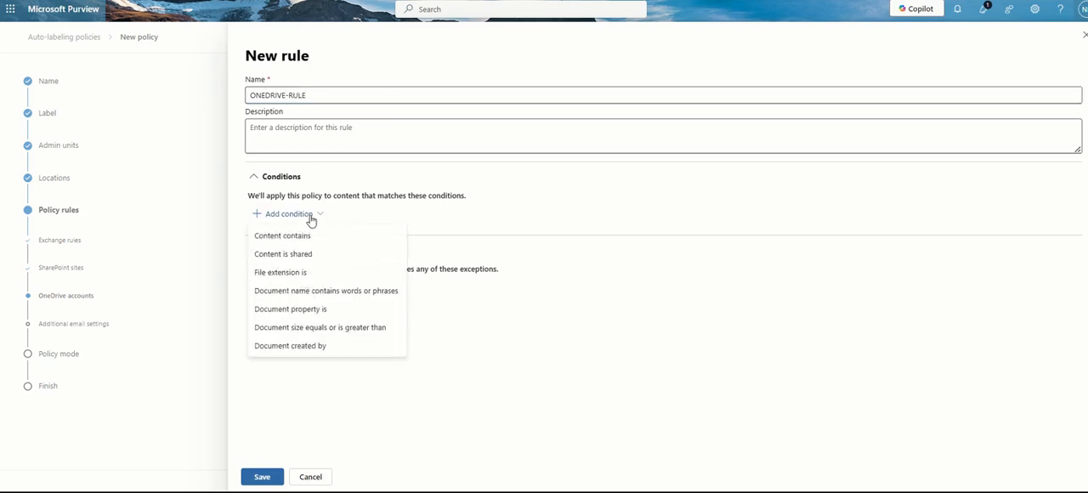
left_click(300, 276)
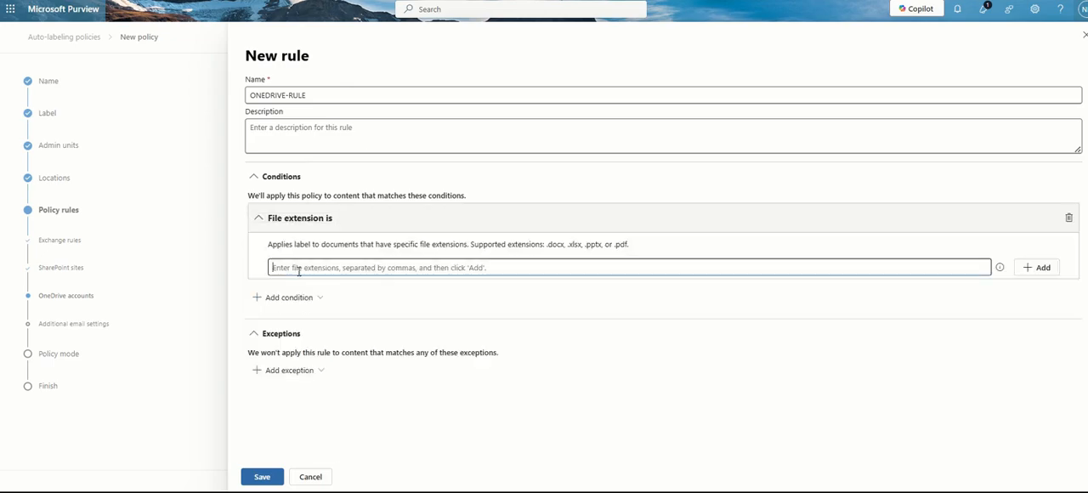
type(".pp")
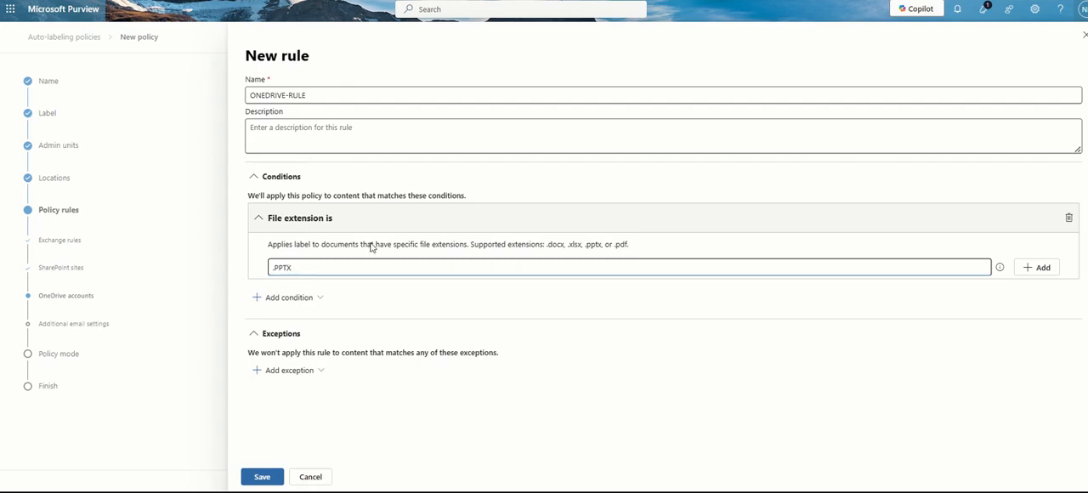
Look through the exceptions available for the OneDrive rule and try to save the rule
left_click(285, 371)
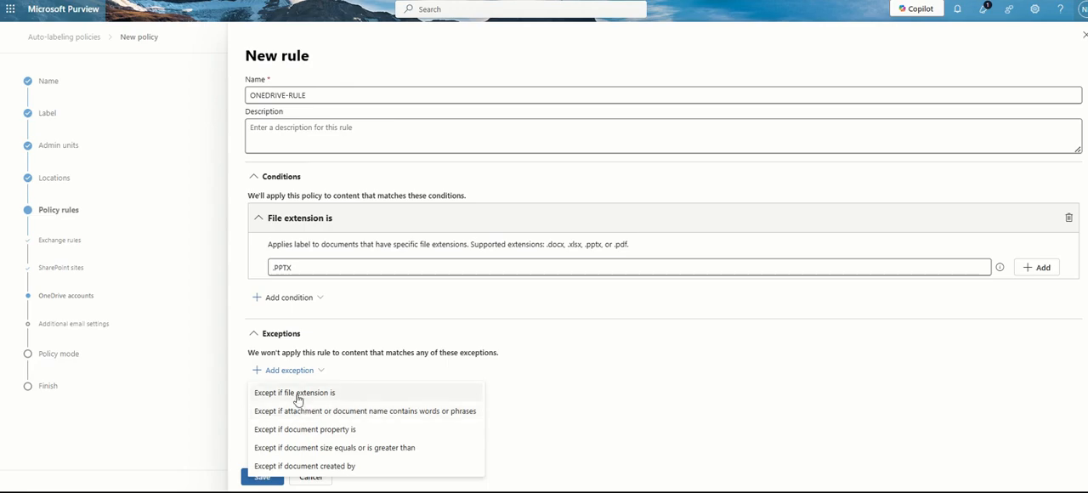
left_click(573, 324)
left_click(263, 476)
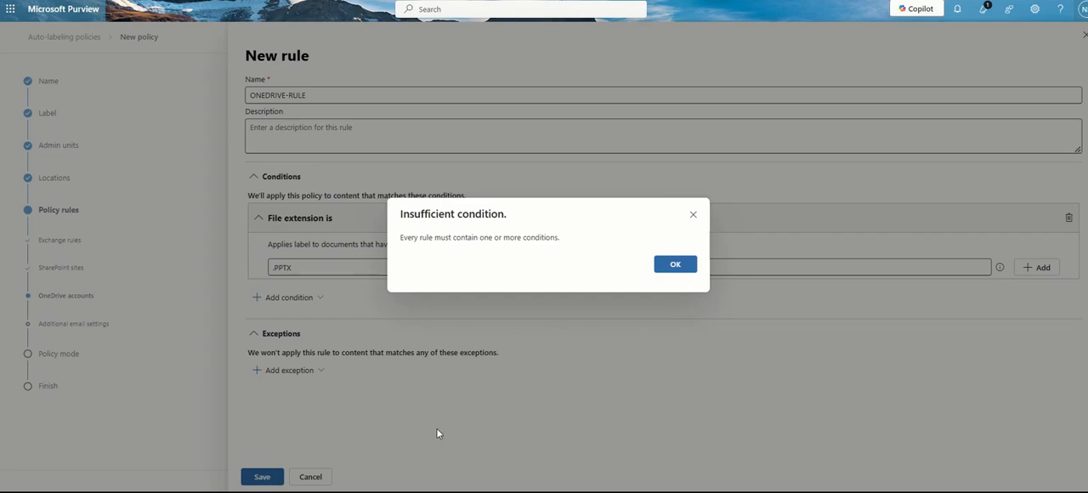
left_click(660, 268)
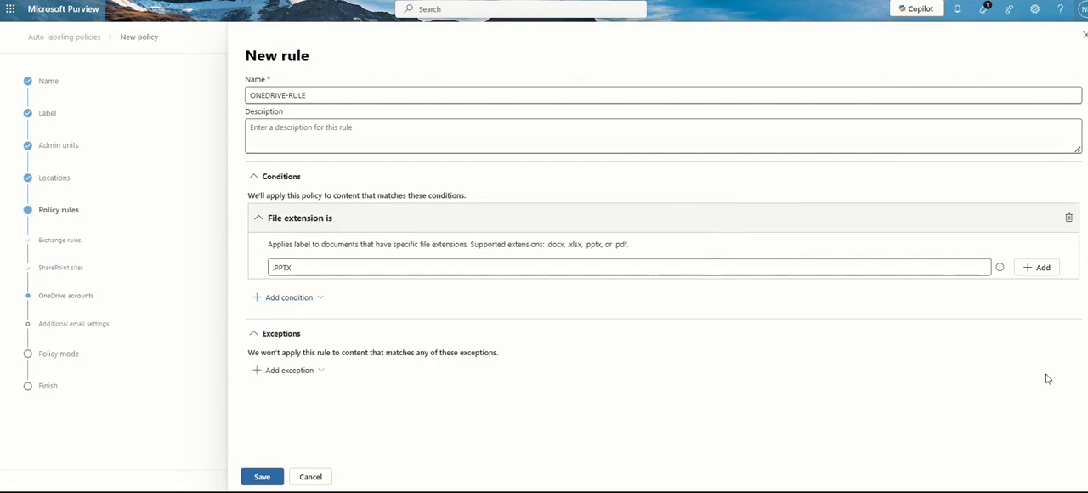
Add the filled-in .PPTX extension to the condition, and save the OneDrive rule to continue to the additional email settings
left_click(1044, 268)
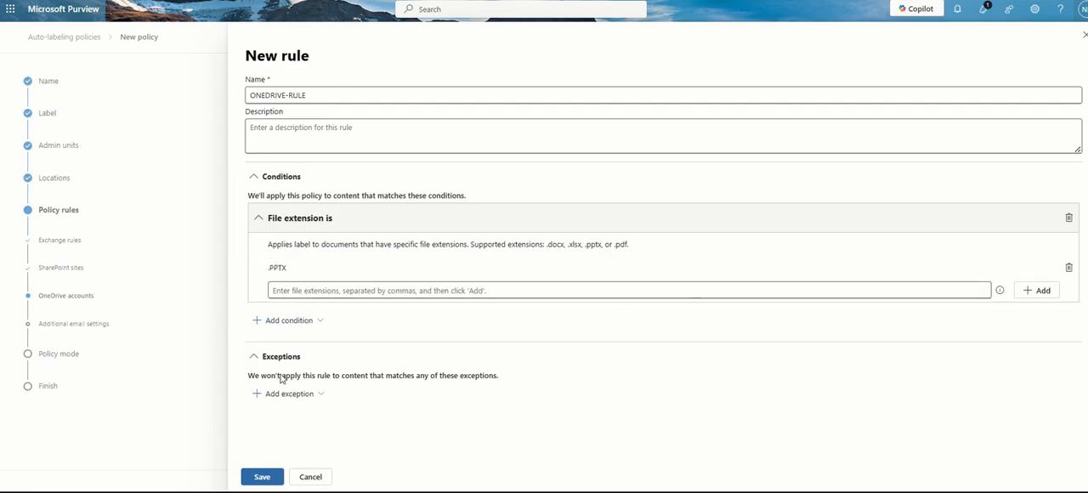
left_click(262, 477)
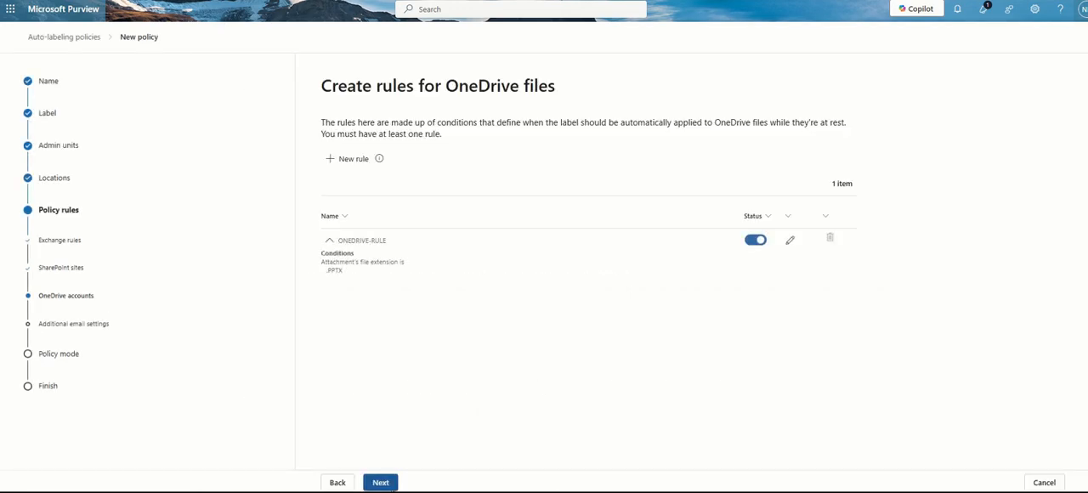
left_click(381, 482)
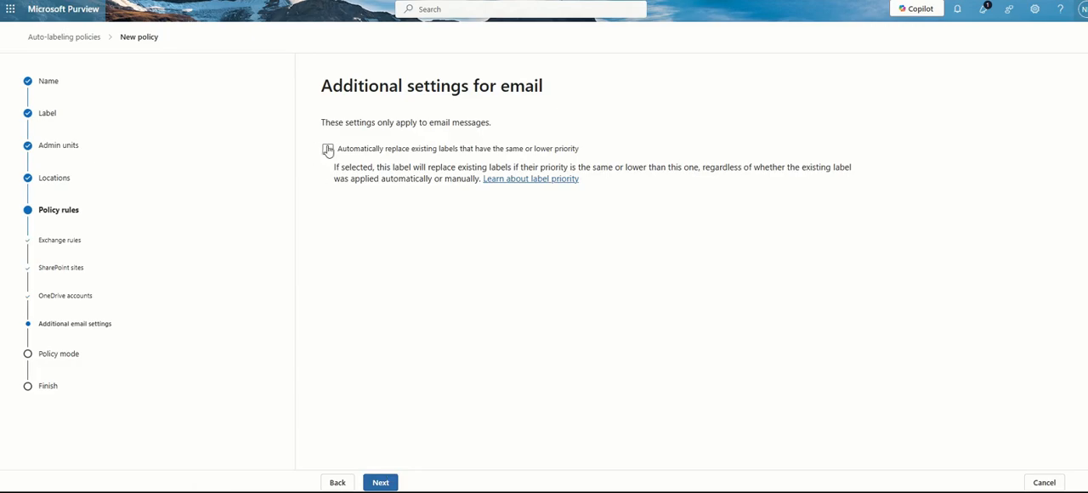
Enable automatic replacement of existing email labels with the same or lower priority, and continue to the policy mode
left_click(328, 149)
left_click(379, 483)
left_click(379, 483)
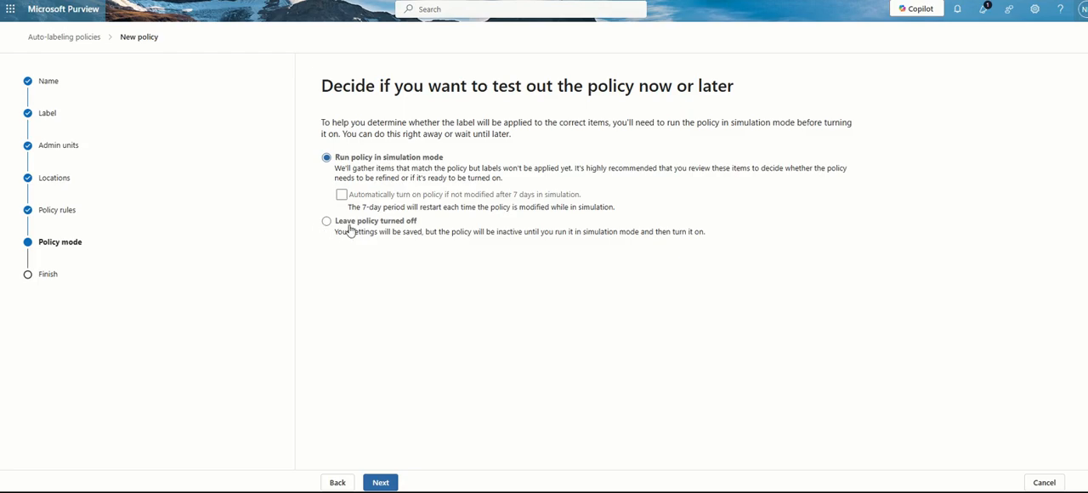
Choose to leave the policy turned off and continue to the final review
left_click(327, 222)
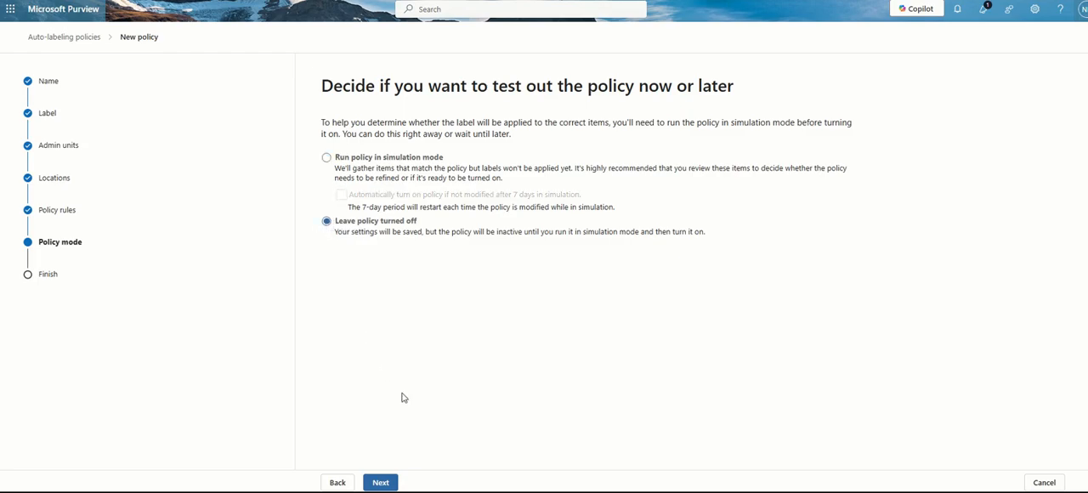
left_click(381, 482)
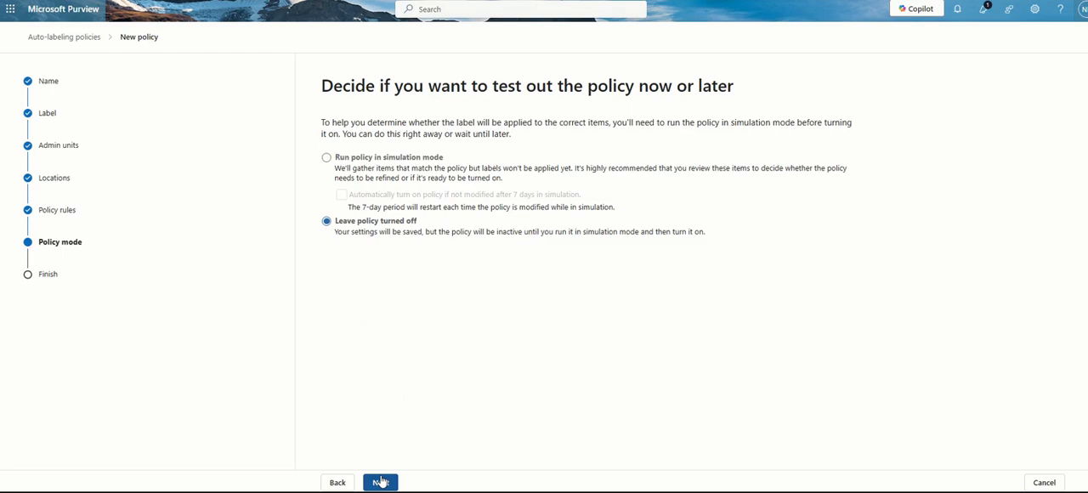
left_click(381, 482)
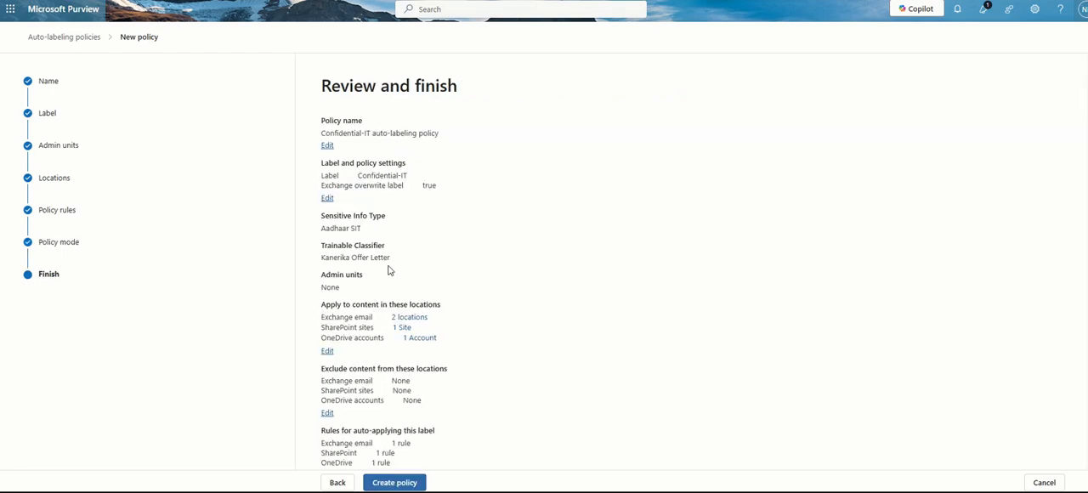
Review the policy summary, create the Confidential-IT auto-labeling policy and finish the wizard
scroll(390, 270, "down", 1)
left_click(401, 482)
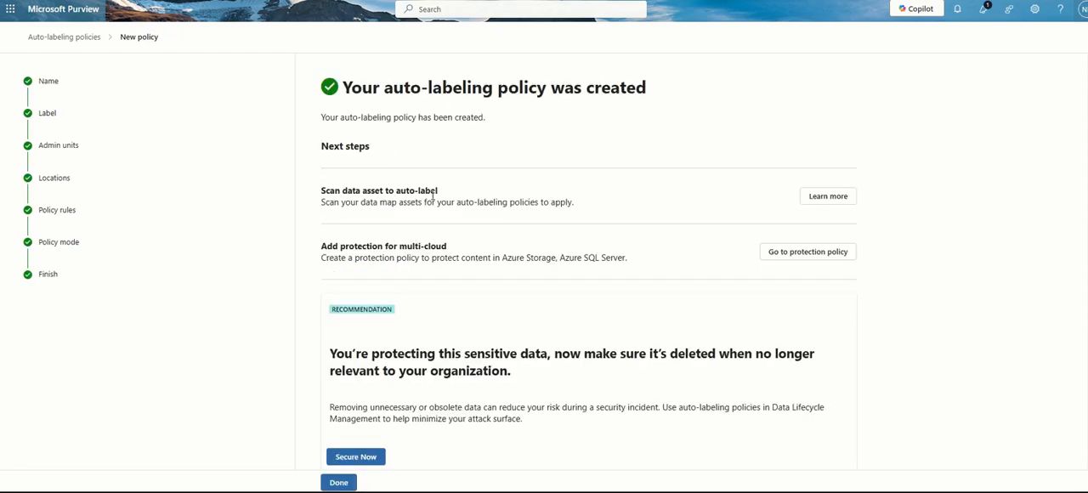
scroll(464, 182, "down", 1)
left_click(338, 482)
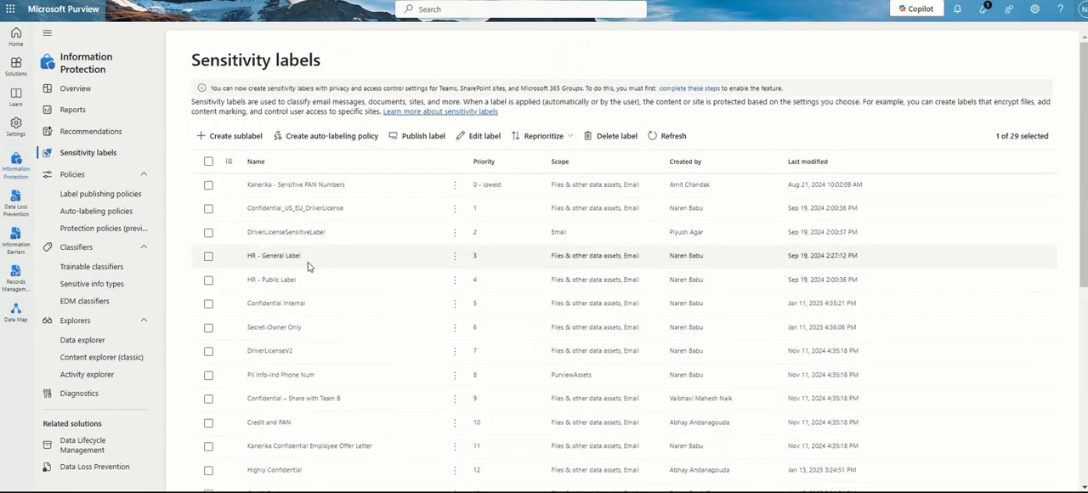
Open the list of auto-labeling policies and check the Confidential-IT auto-labeling policy's entry
left_click(97, 220)
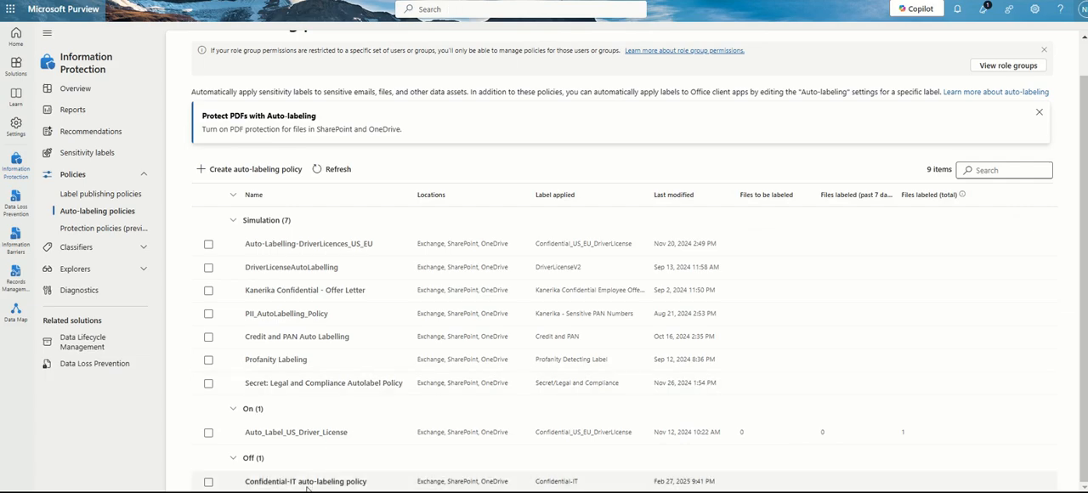
left_click_drag(247, 482, 368, 481)
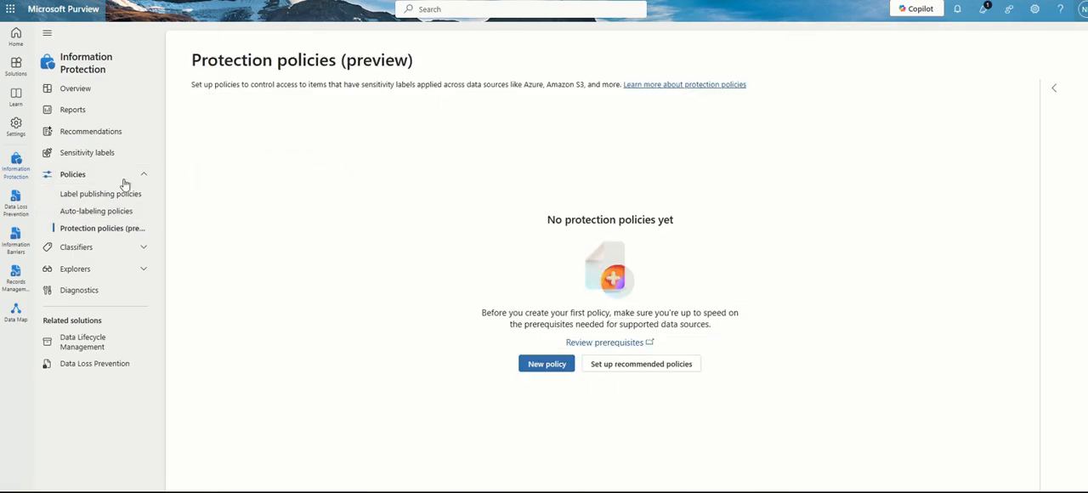
left_click(63, 218)
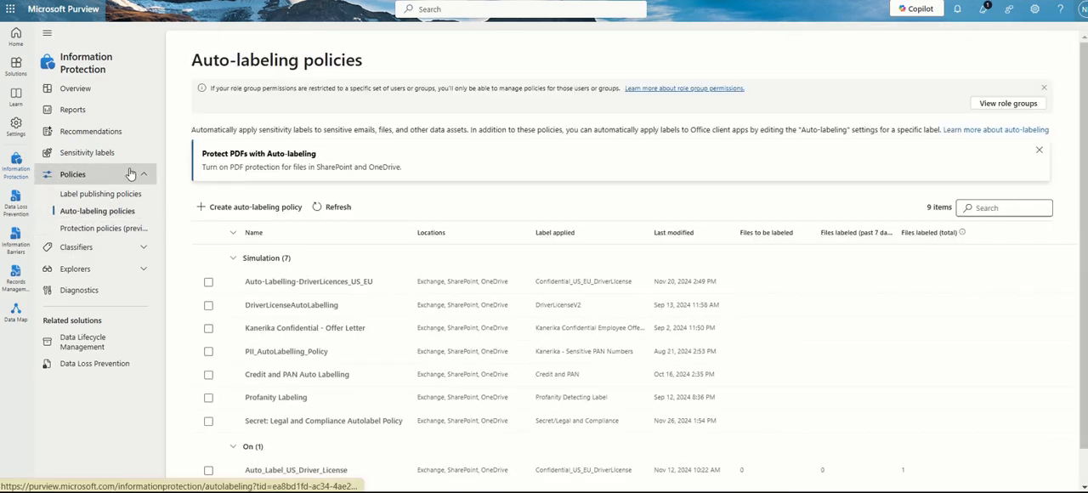